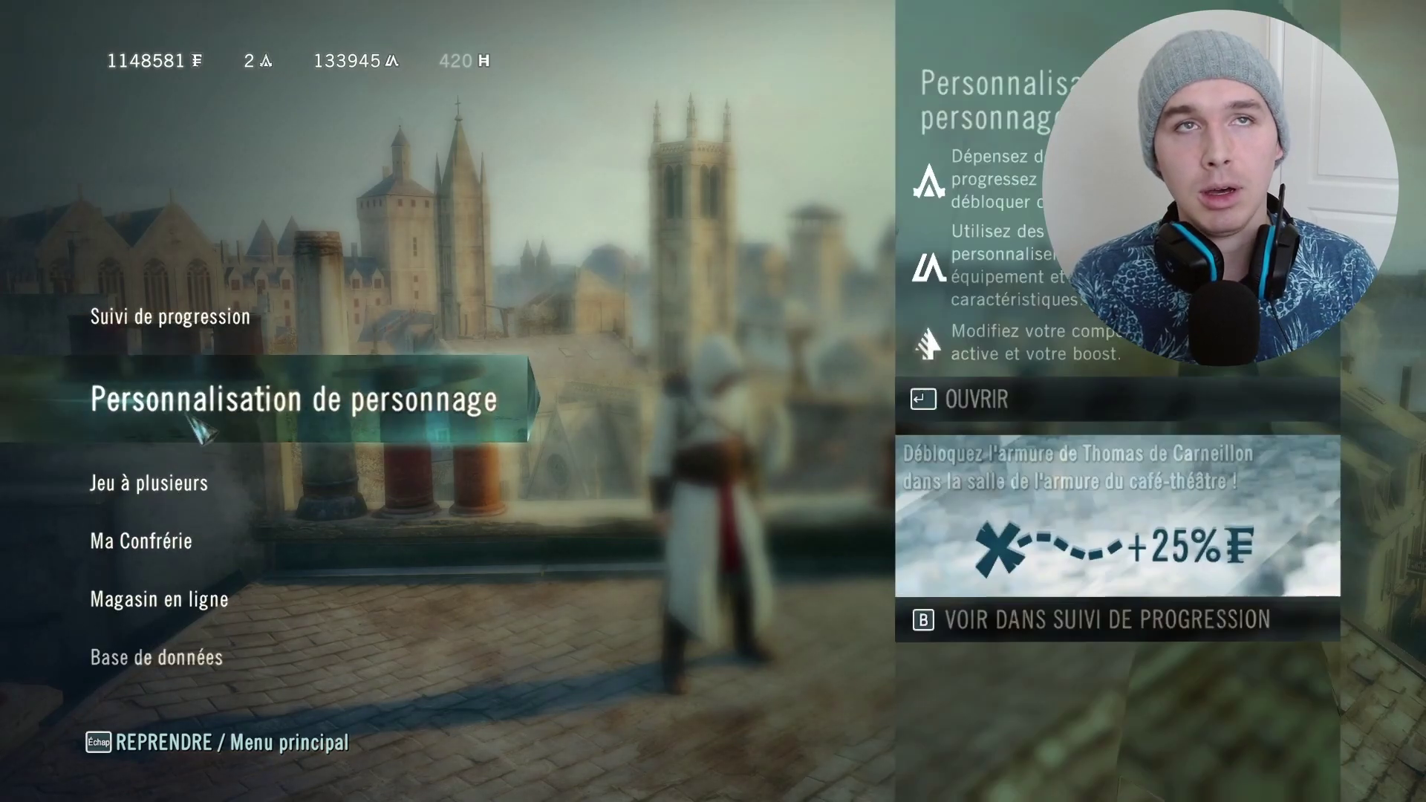
Remove the Altaïr master assassin outfit in character customization and bring up the pause menu.
{"action": "left_click", "coordinate": [200, 429]}
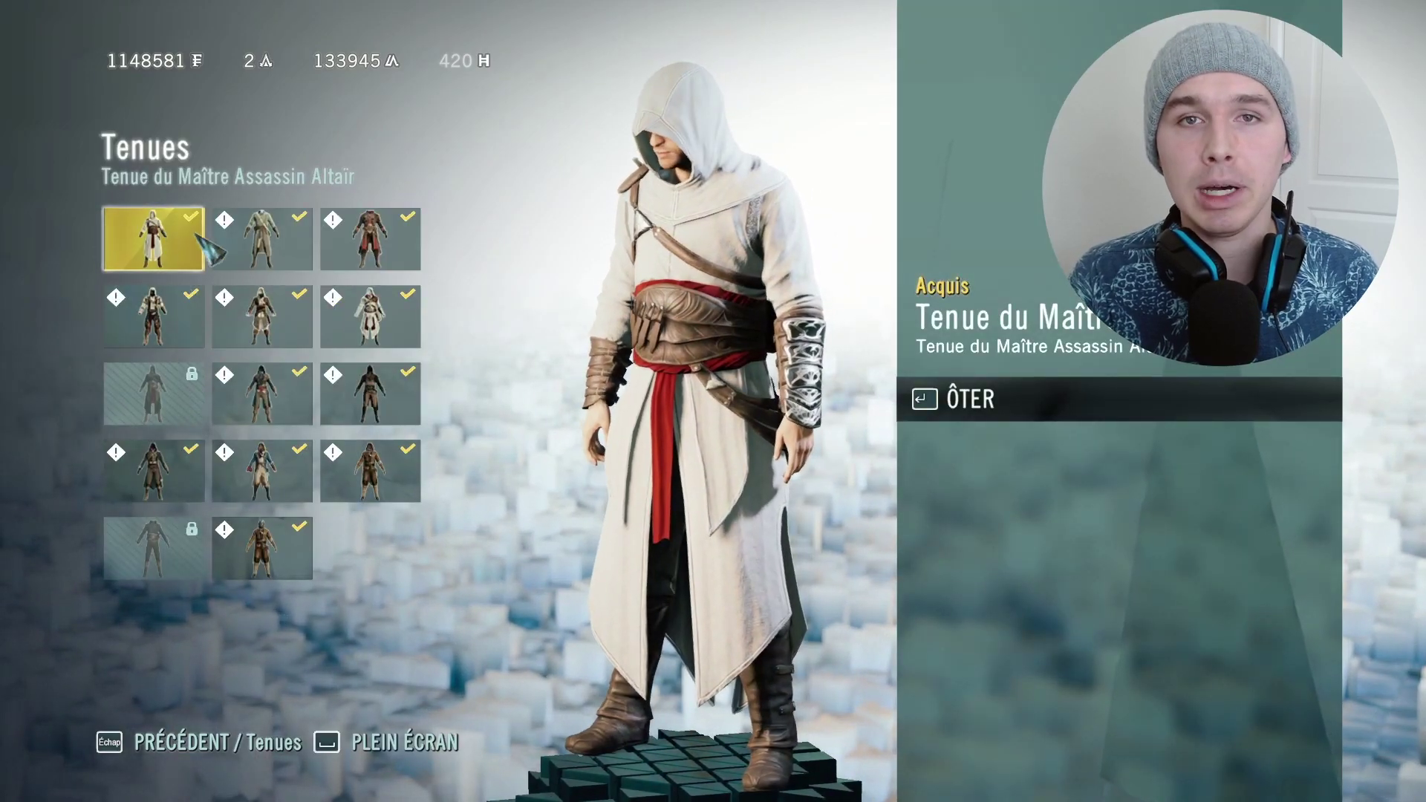
{"action": "key", "text": "Return"}
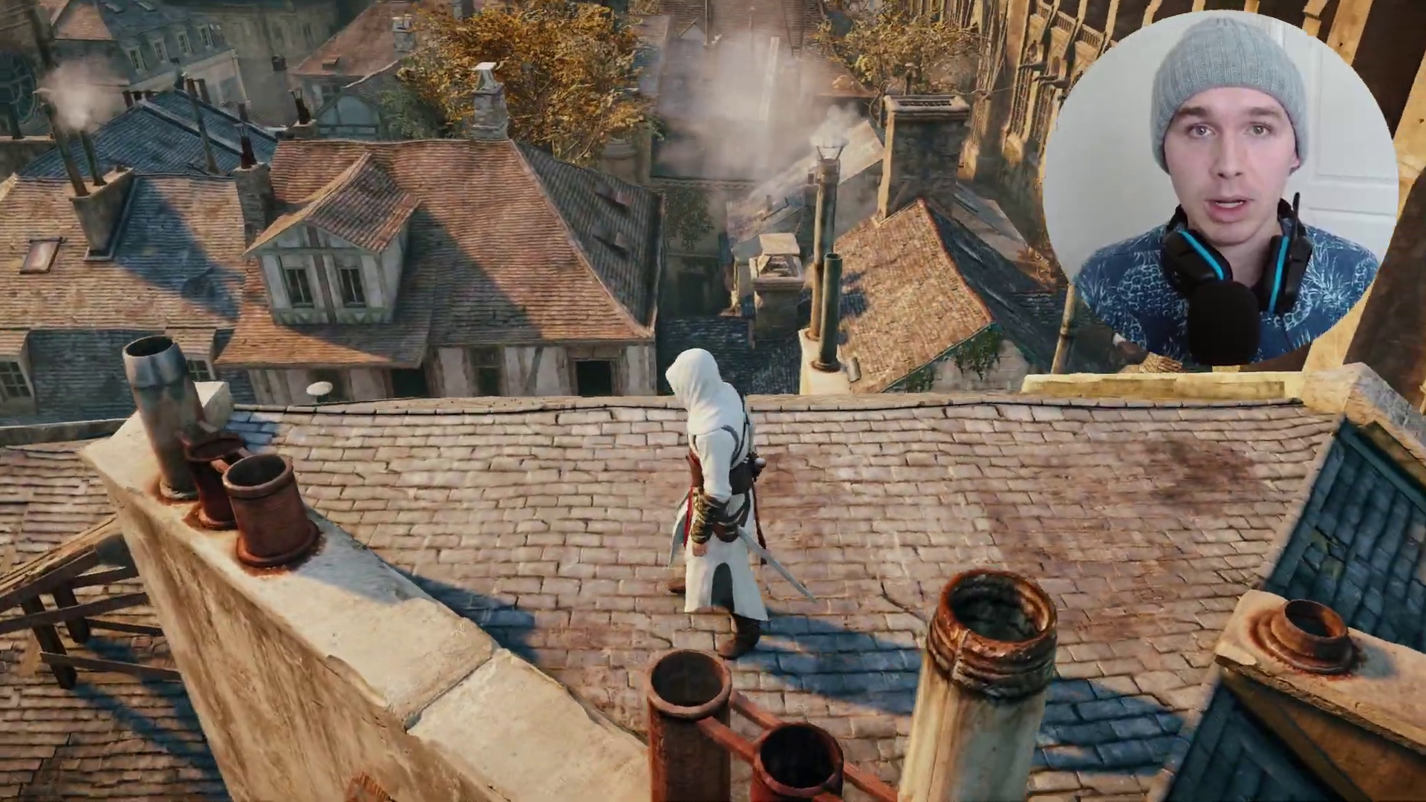
{"action": "key", "text": "Escape"}
{"action": "scroll", "coordinate": [271, 427], "scroll_direction": "down", "scroll_amount": 9}
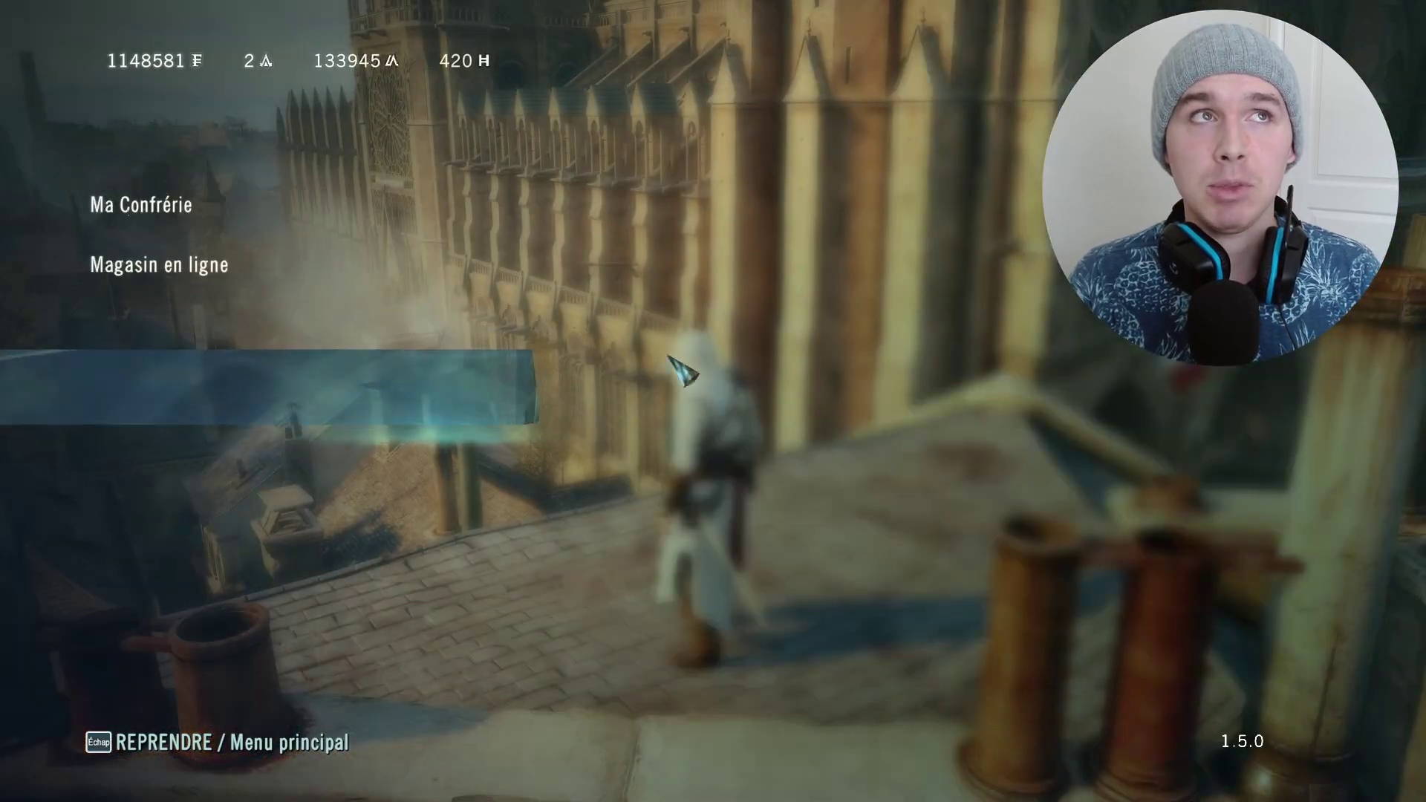
{"action": "scroll", "coordinate": [271, 416], "scroll_direction": "up", "scroll_amount": 10}
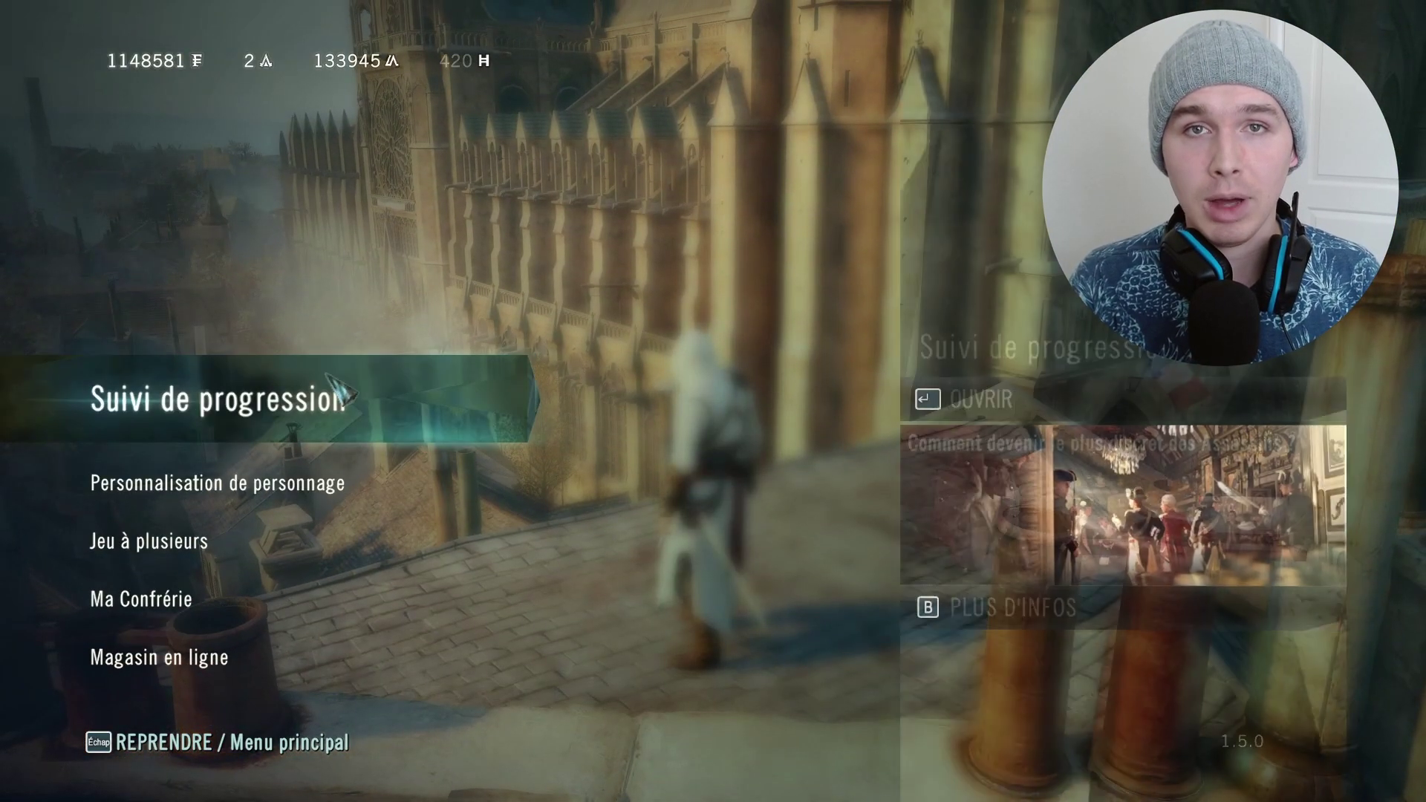
Quit the game to the desktop and select the Nexus mod page's full web address.
{"action": "left_click", "coordinate": [308, 427]}
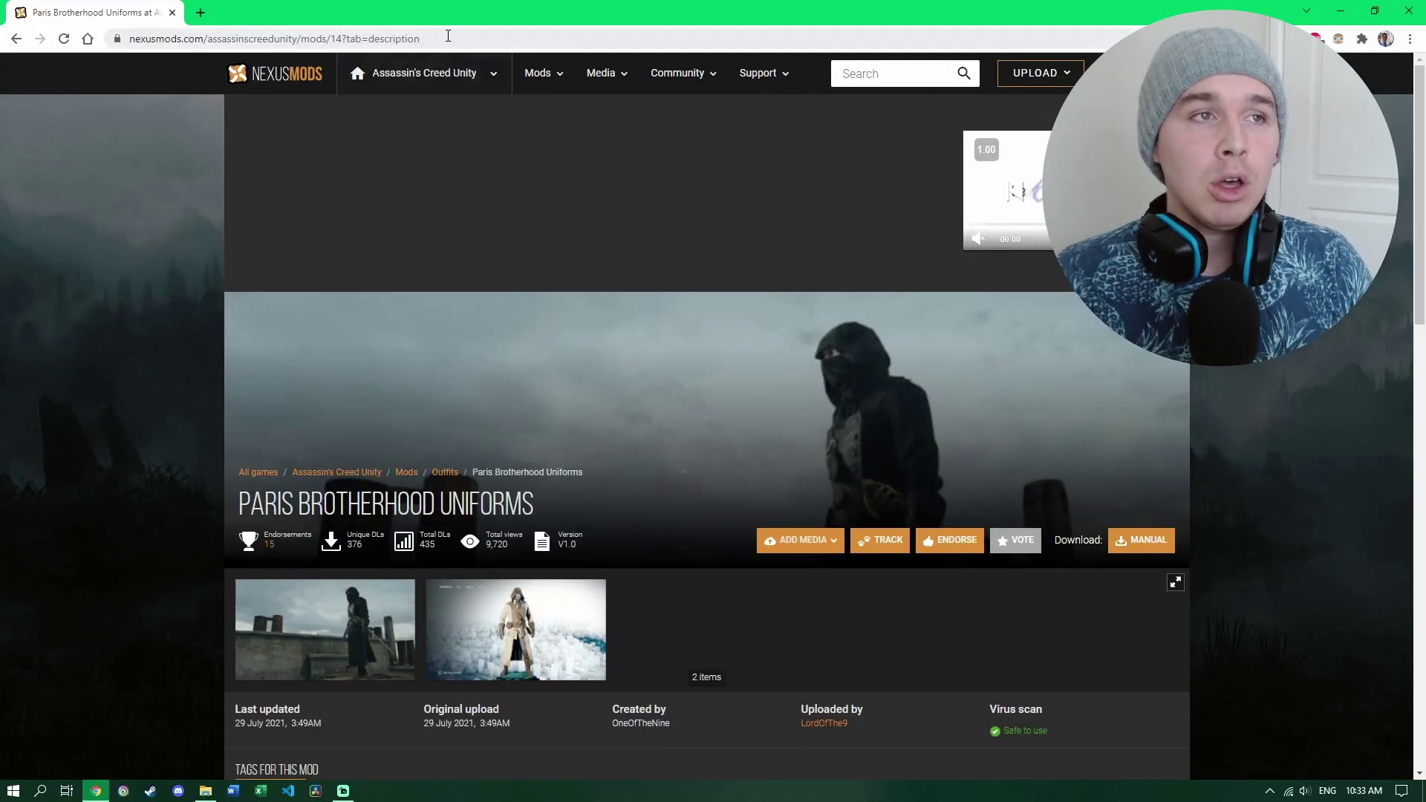
{"action": "left_click", "coordinate": [455, 36]}
{"action": "left_click", "coordinate": [459, 41]}
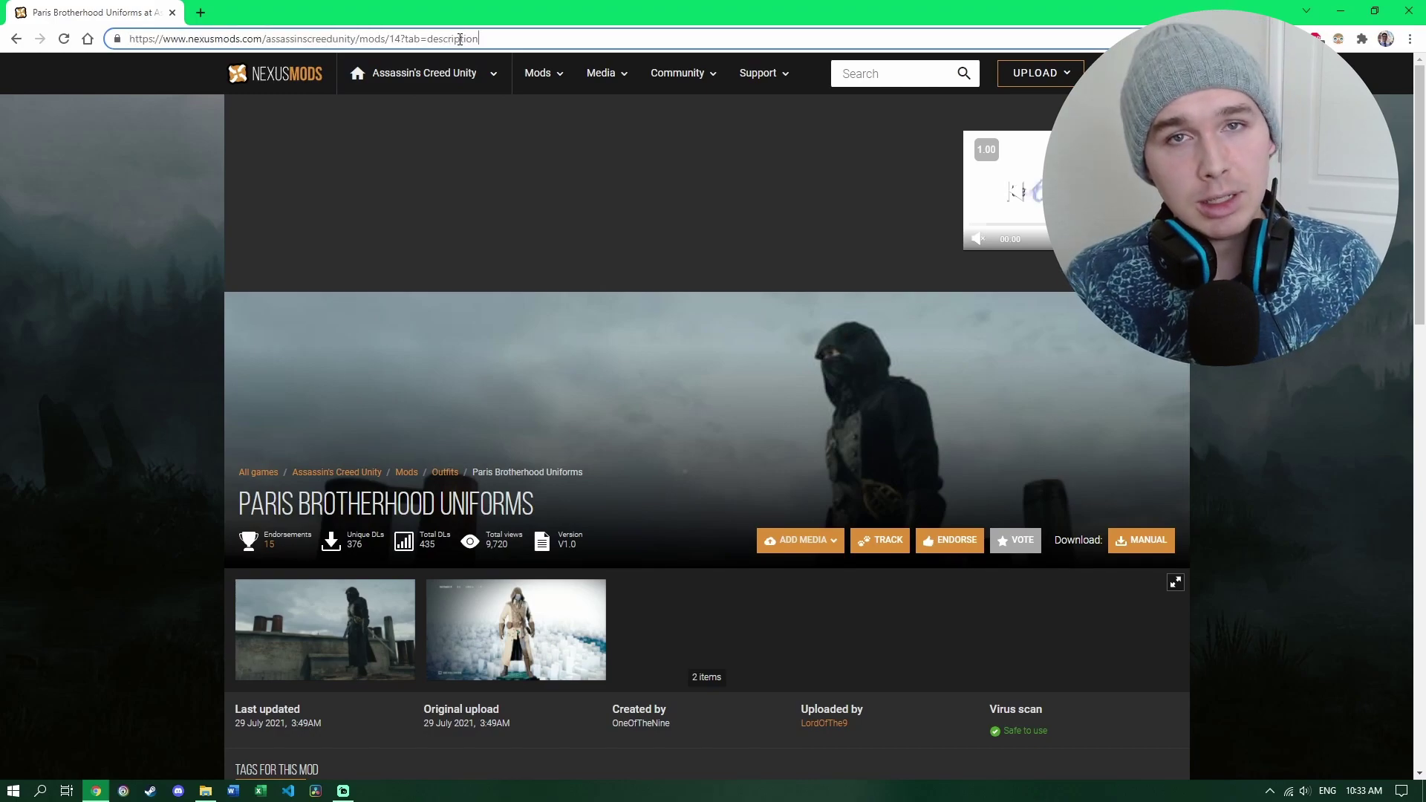
{"action": "left_click_drag", "start_coordinate": [506, 42], "coordinate": [119, 30]}
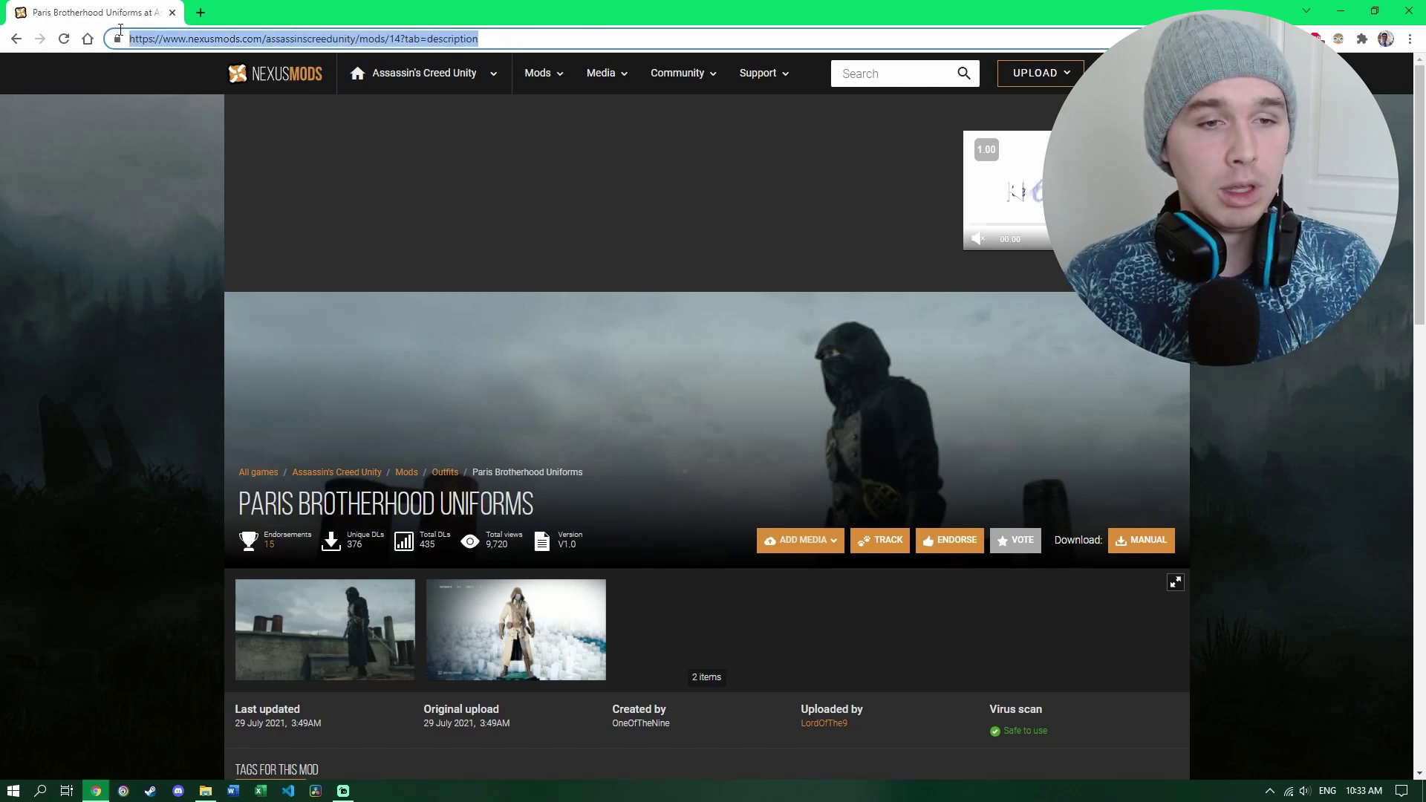
{"action": "scroll", "coordinate": [273, 545], "scroll_direction": "down", "scroll_amount": 5}
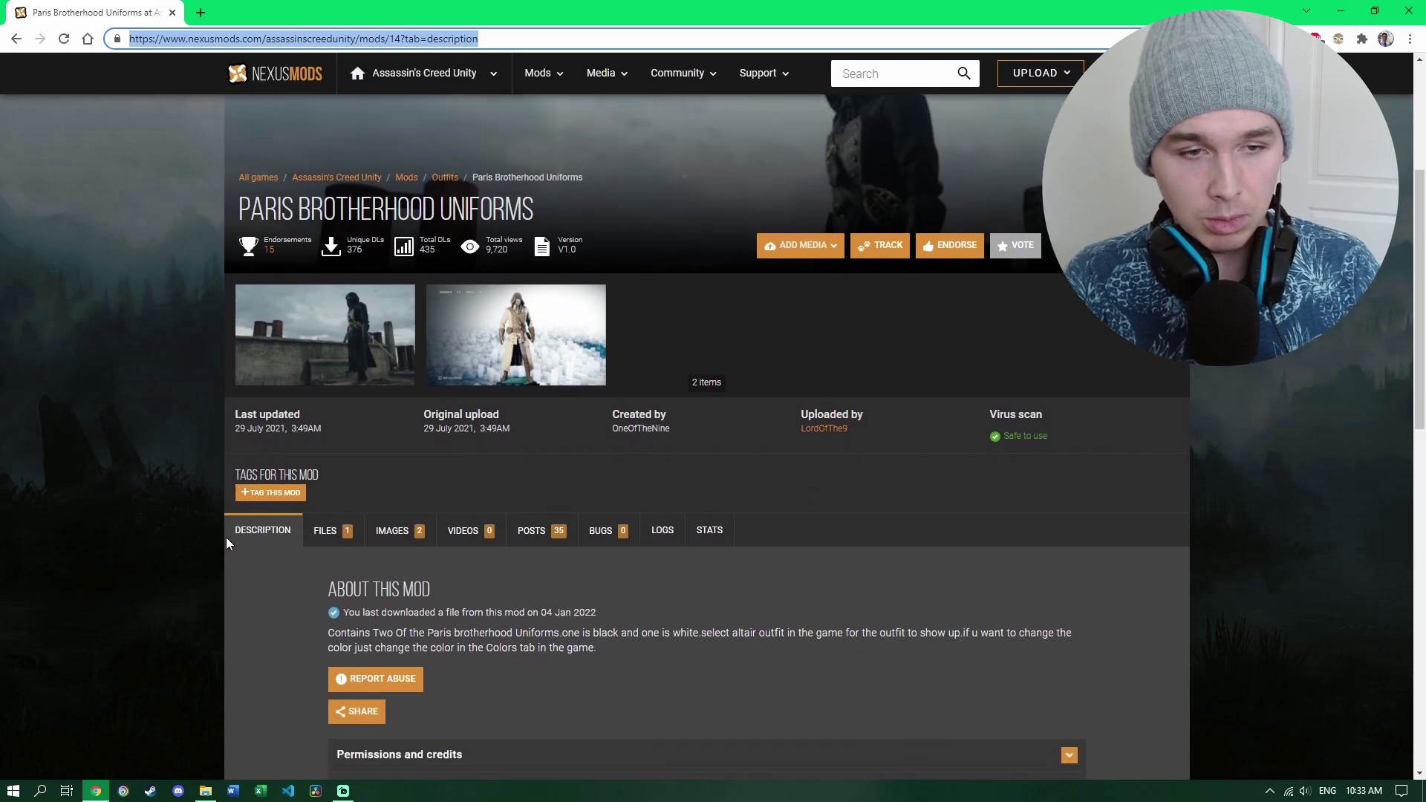
{"action": "scroll", "coordinate": [271, 497], "scroll_direction": "down", "scroll_amount": 4}
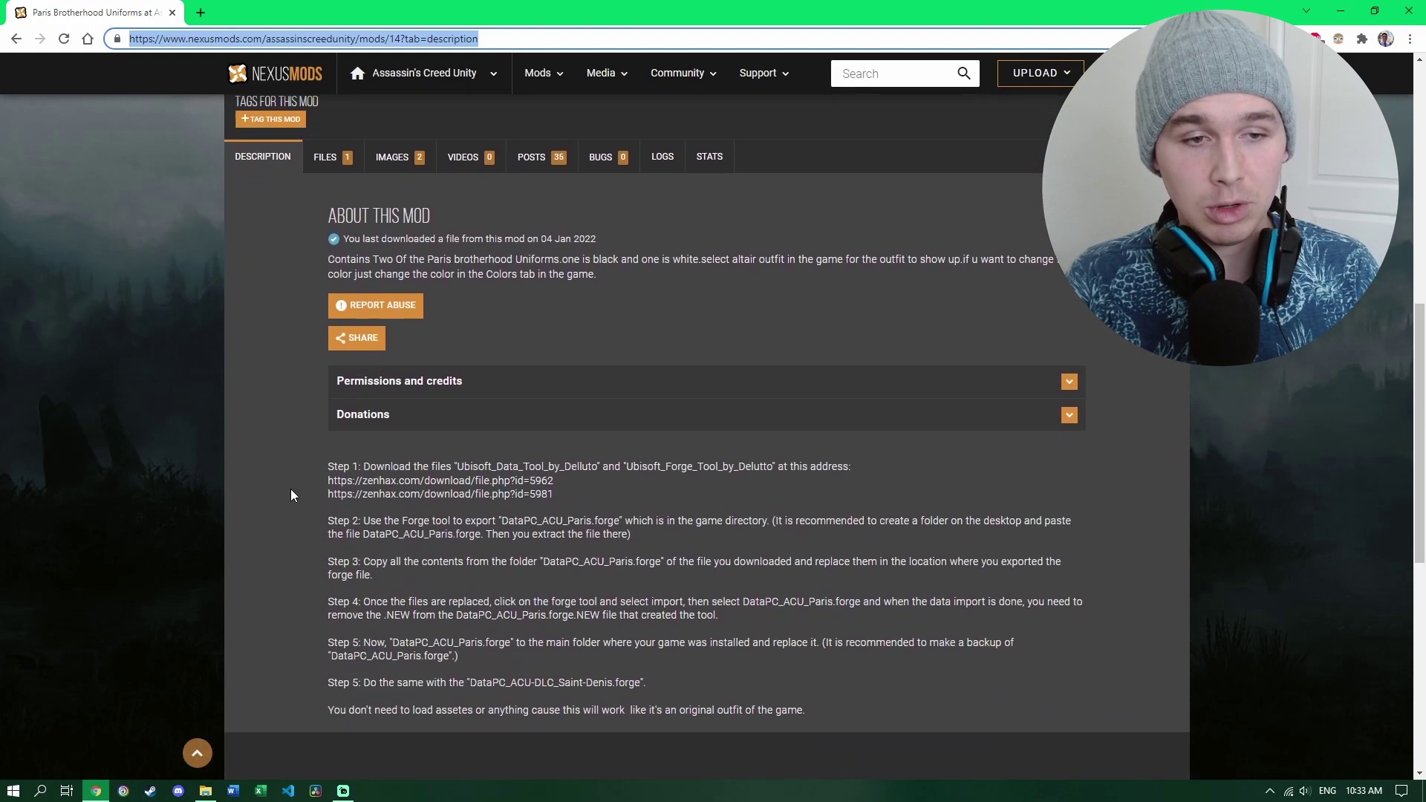
{"action": "left_click", "coordinate": [336, 451]}
{"action": "scroll", "coordinate": [298, 447], "scroll_direction": "up", "scroll_amount": 1}
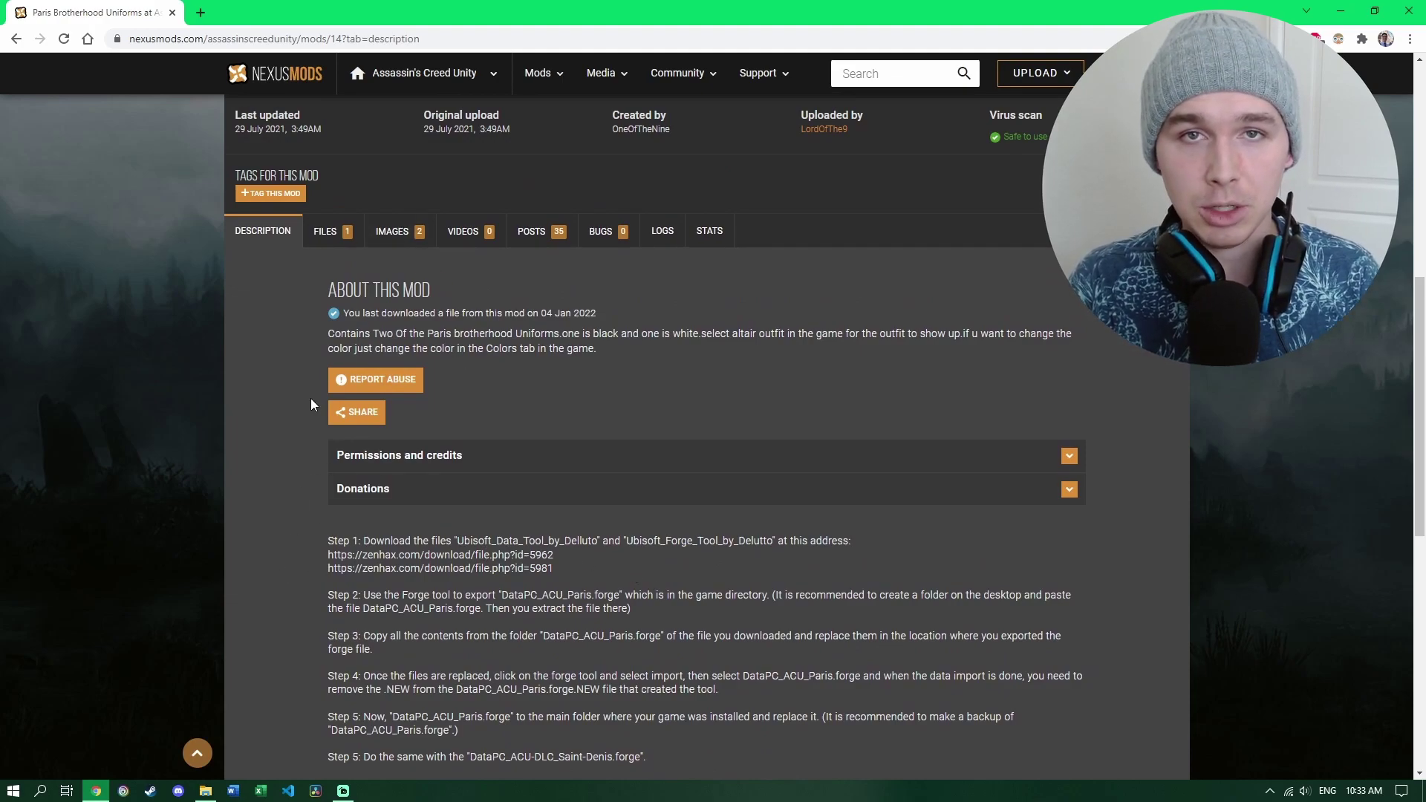
Download the Paris Brotherhood Uniforms archive from the Files tab using Slow Download.
{"action": "left_click", "coordinate": [330, 239]}
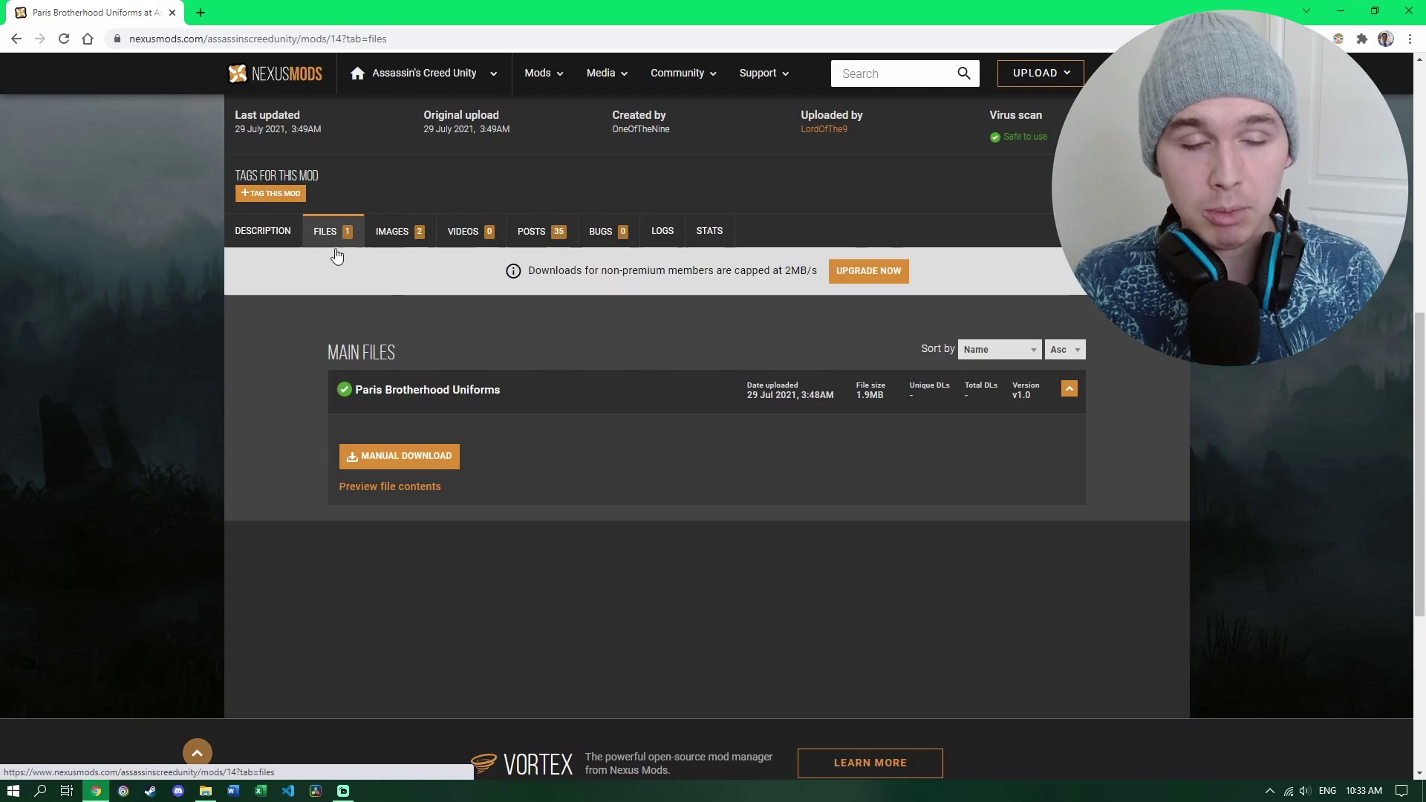
{"action": "left_click", "coordinate": [416, 461]}
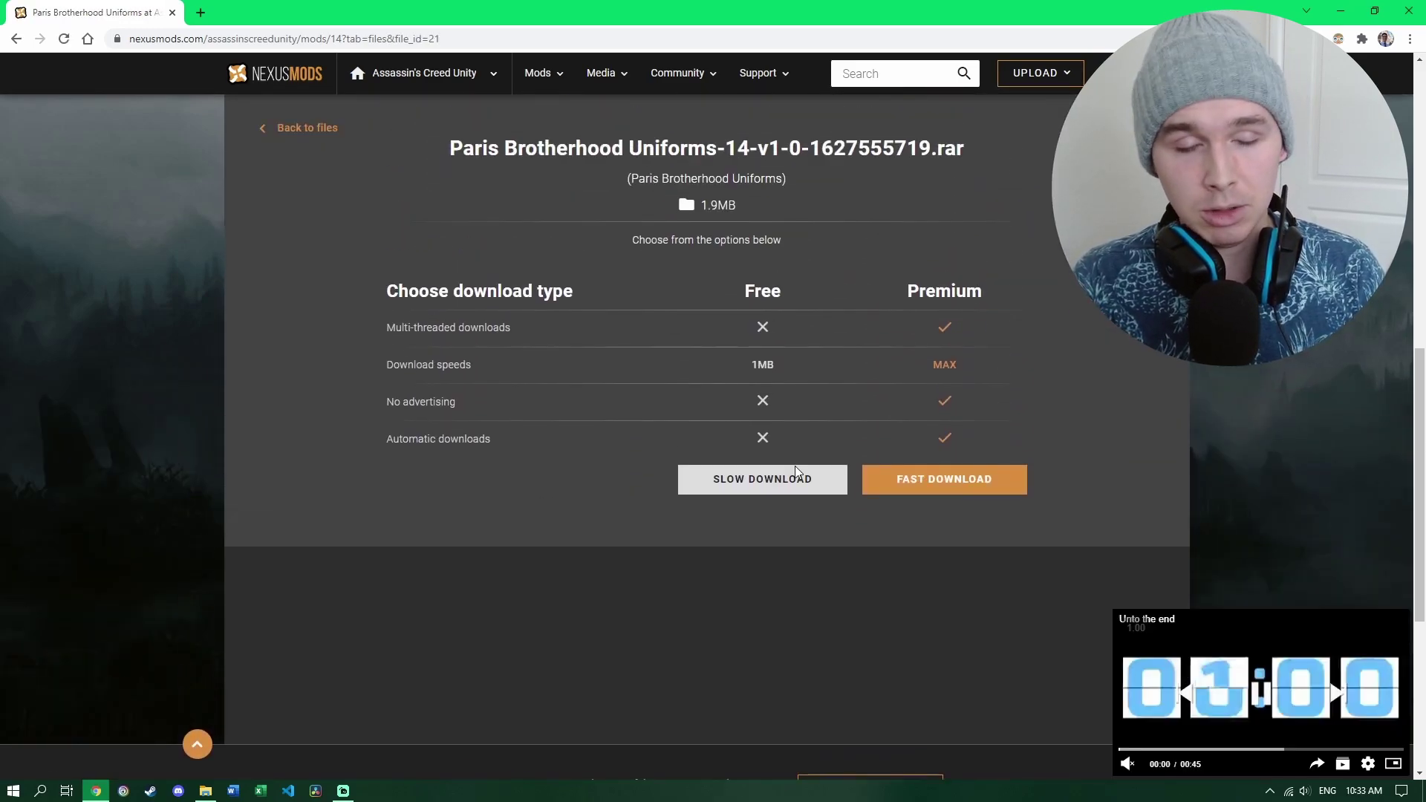
{"action": "left_click", "coordinate": [789, 475]}
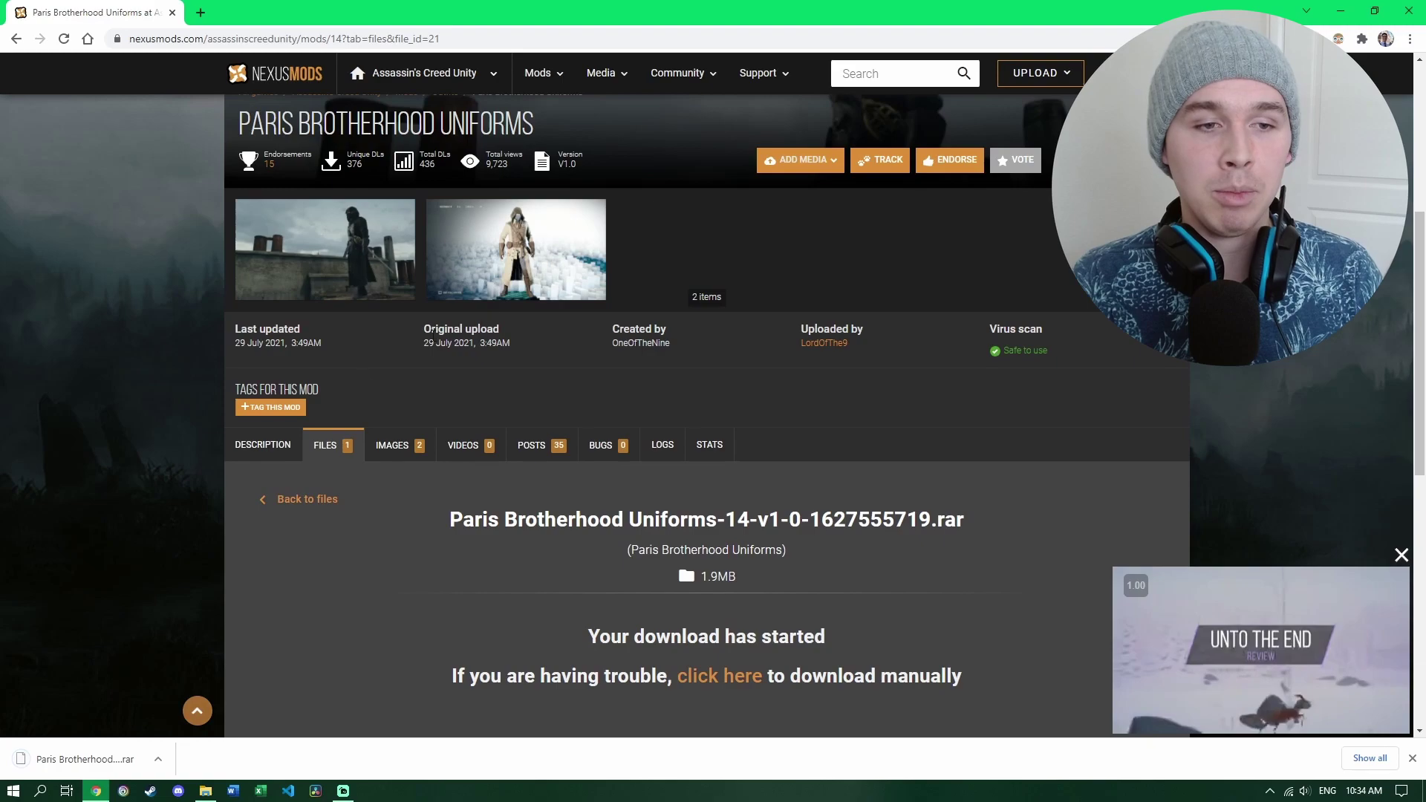
Copy the first zenhax link from the Description's Step 1 and open it to download the Forge Tool.
{"action": "left_click", "coordinate": [265, 444]}
{"action": "scroll", "coordinate": [518, 430], "scroll_direction": "down", "scroll_amount": 3}
{"action": "scroll", "coordinate": [526, 394], "scroll_direction": "up", "scroll_amount": 1}
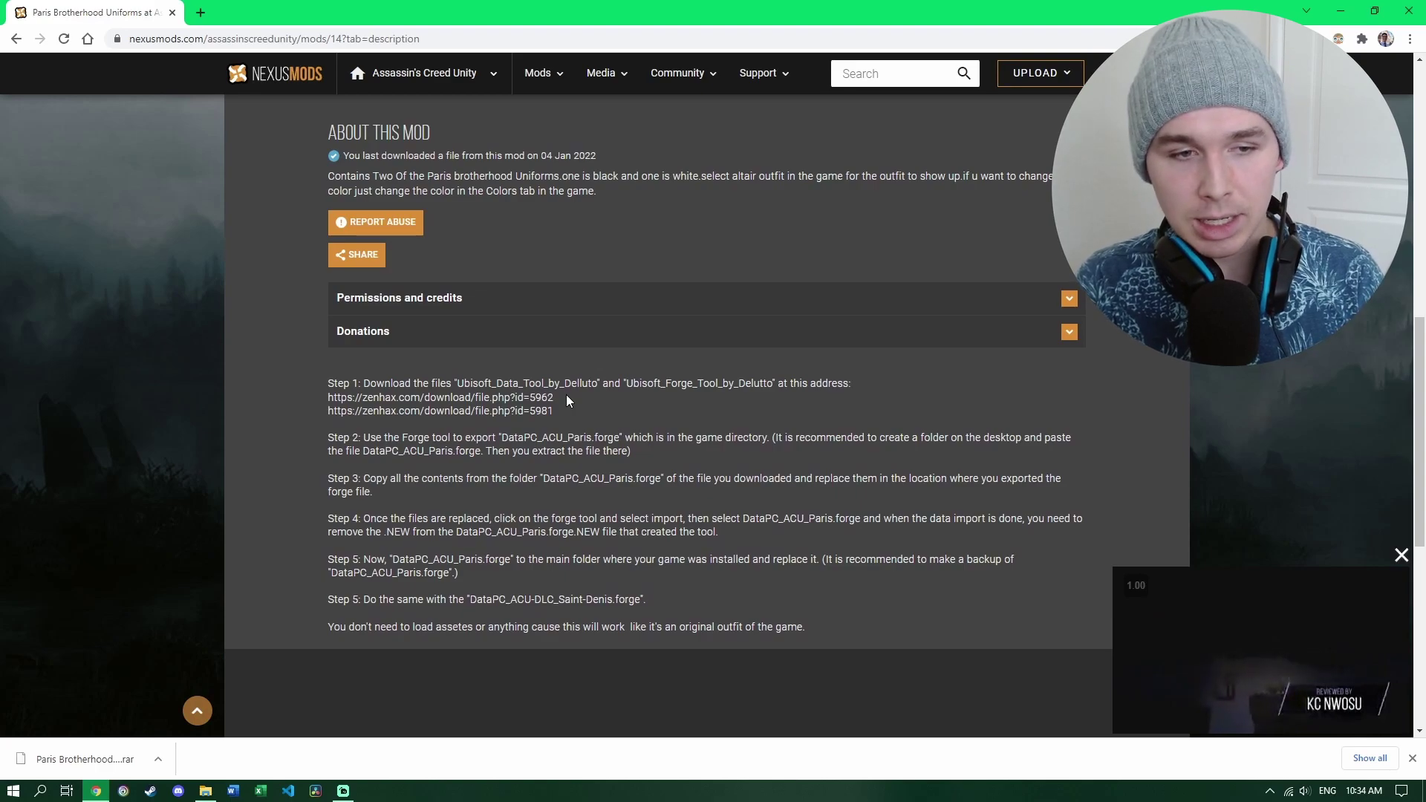
{"action": "left_click_drag", "start_coordinate": [566, 396], "coordinate": [329, 398]}
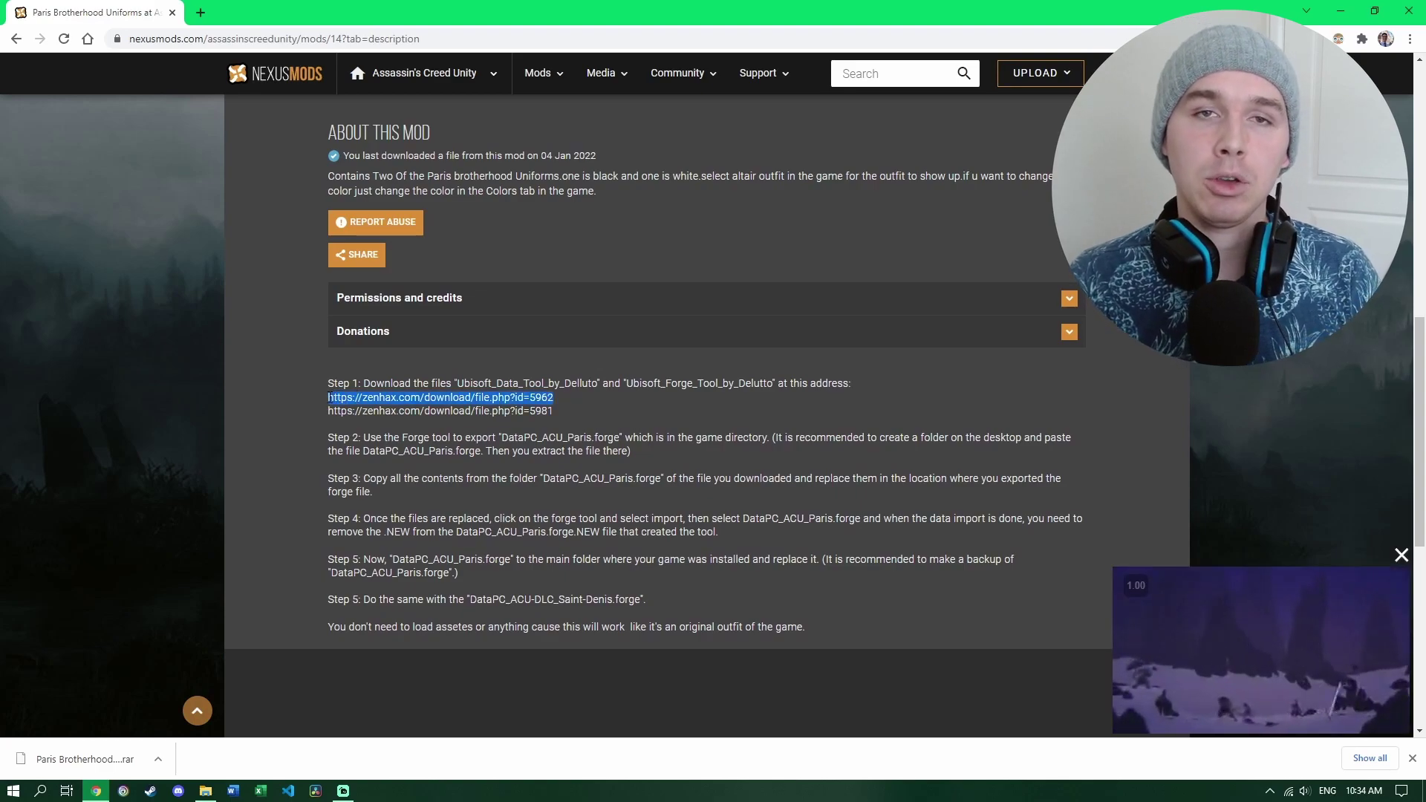
{"action": "left_click_drag", "start_coordinate": [553, 398], "coordinate": [329, 397]}
{"action": "key", "text": "ctrl+c"}
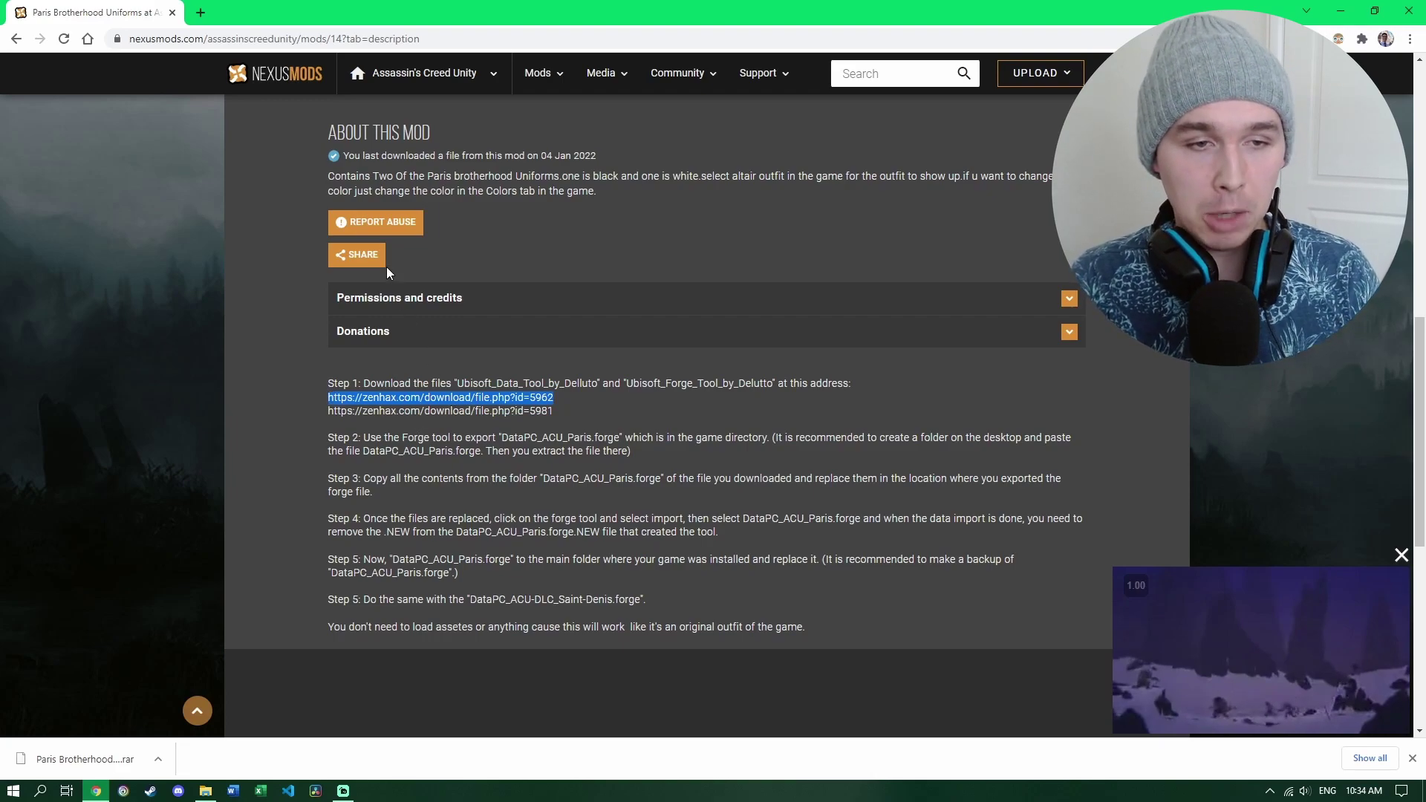
{"action": "left_click", "coordinate": [208, 38]}
{"action": "key", "text": "ctrl+v"}
{"action": "key", "text": "Return"}
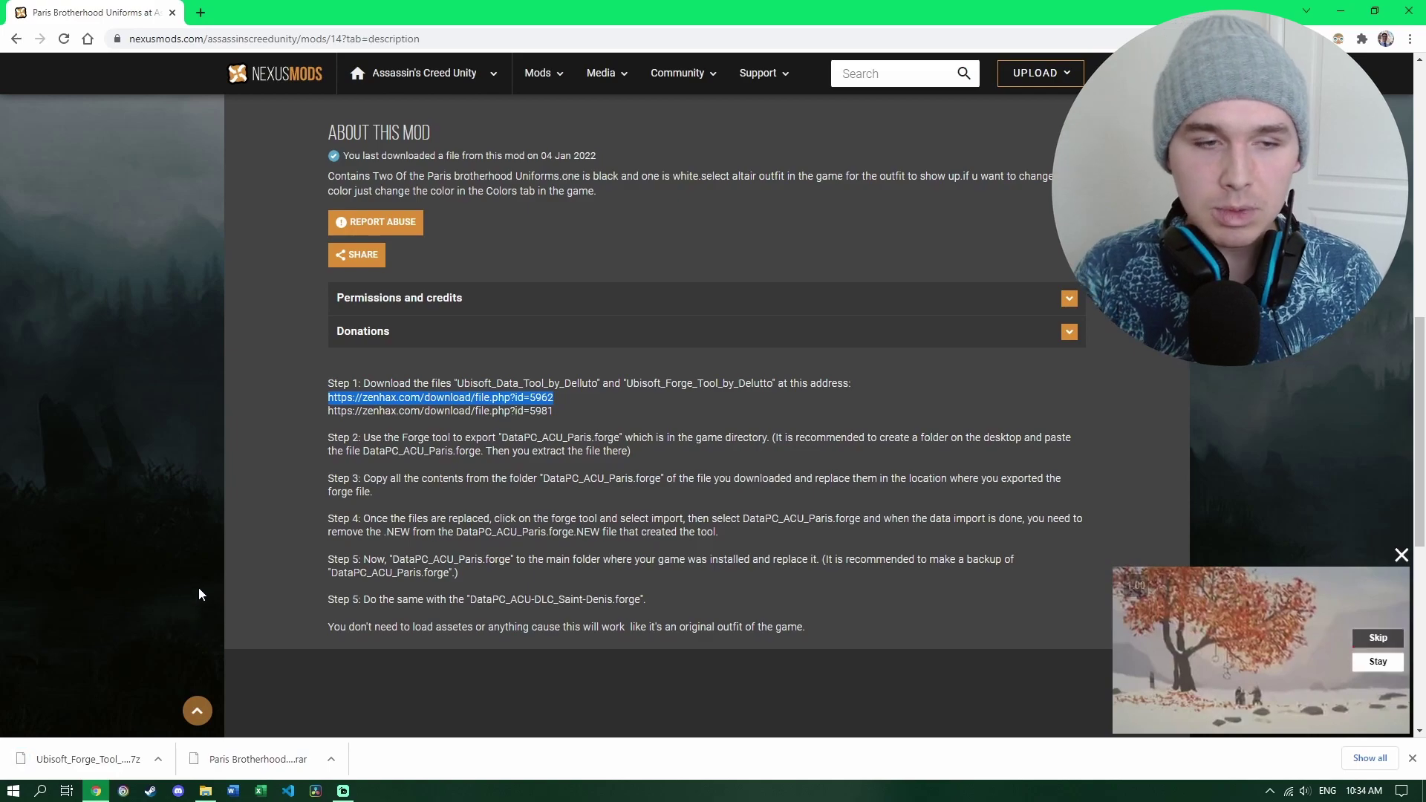
Select the second zenhax link in Step 1, then clear the selection.
{"action": "left_click_drag", "start_coordinate": [411, 398], "coordinate": [524, 410]}
{"action": "left_click", "coordinate": [469, 437]}
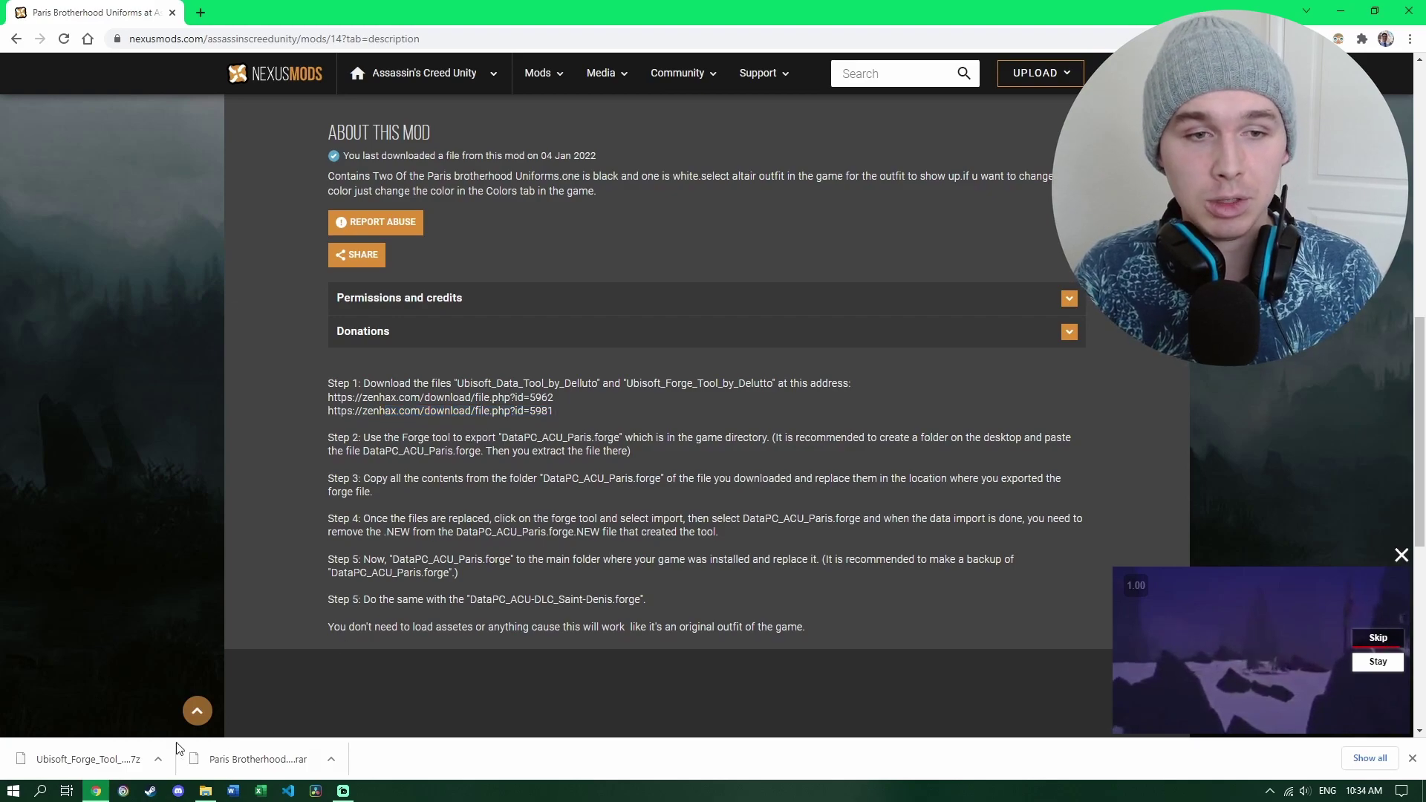
{"action": "left_click_drag", "start_coordinate": [410, 398], "coordinate": [485, 414]}
{"action": "left_click", "coordinate": [476, 482]}
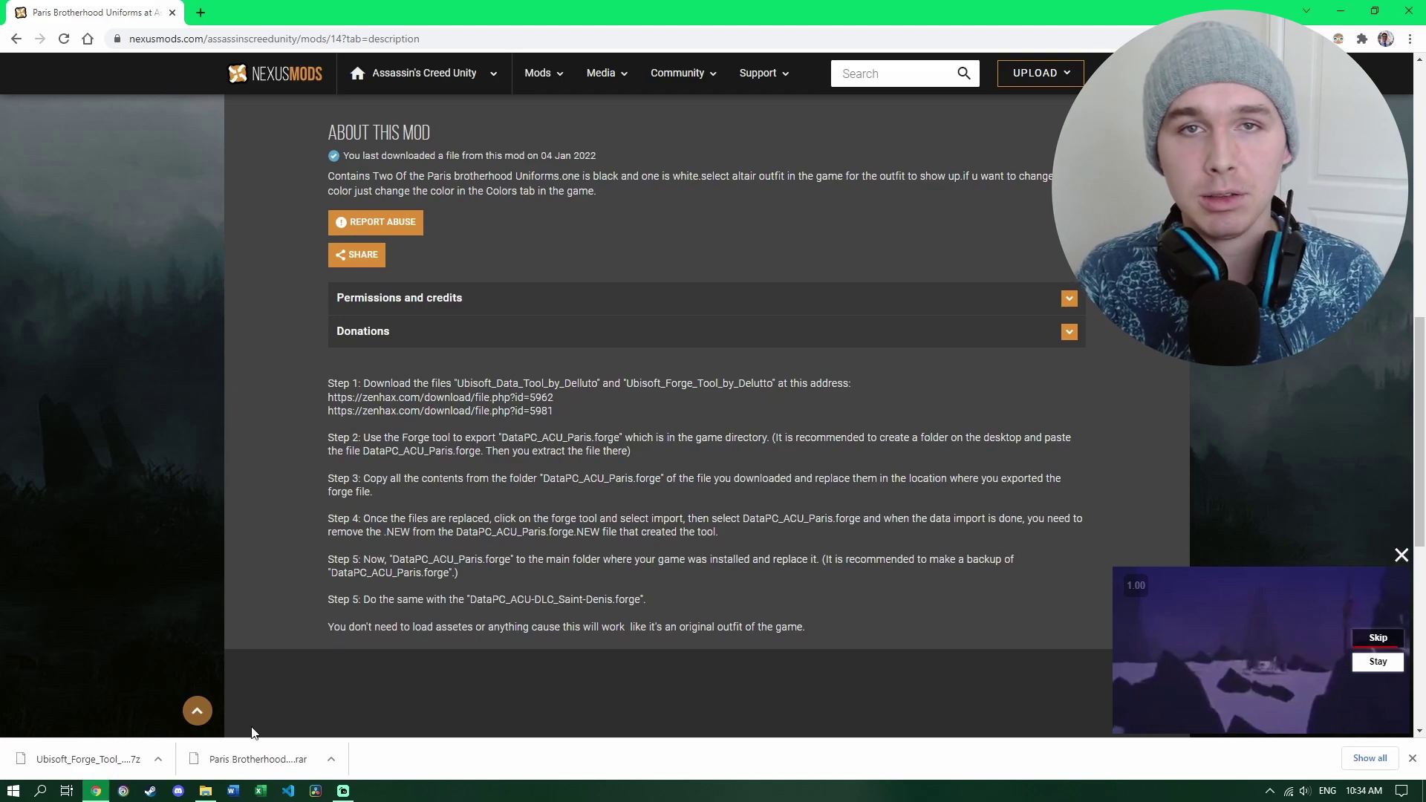
Show the Forge Tool download in its folder and select both downloaded archives.
{"action": "right_click", "coordinate": [90, 756]}
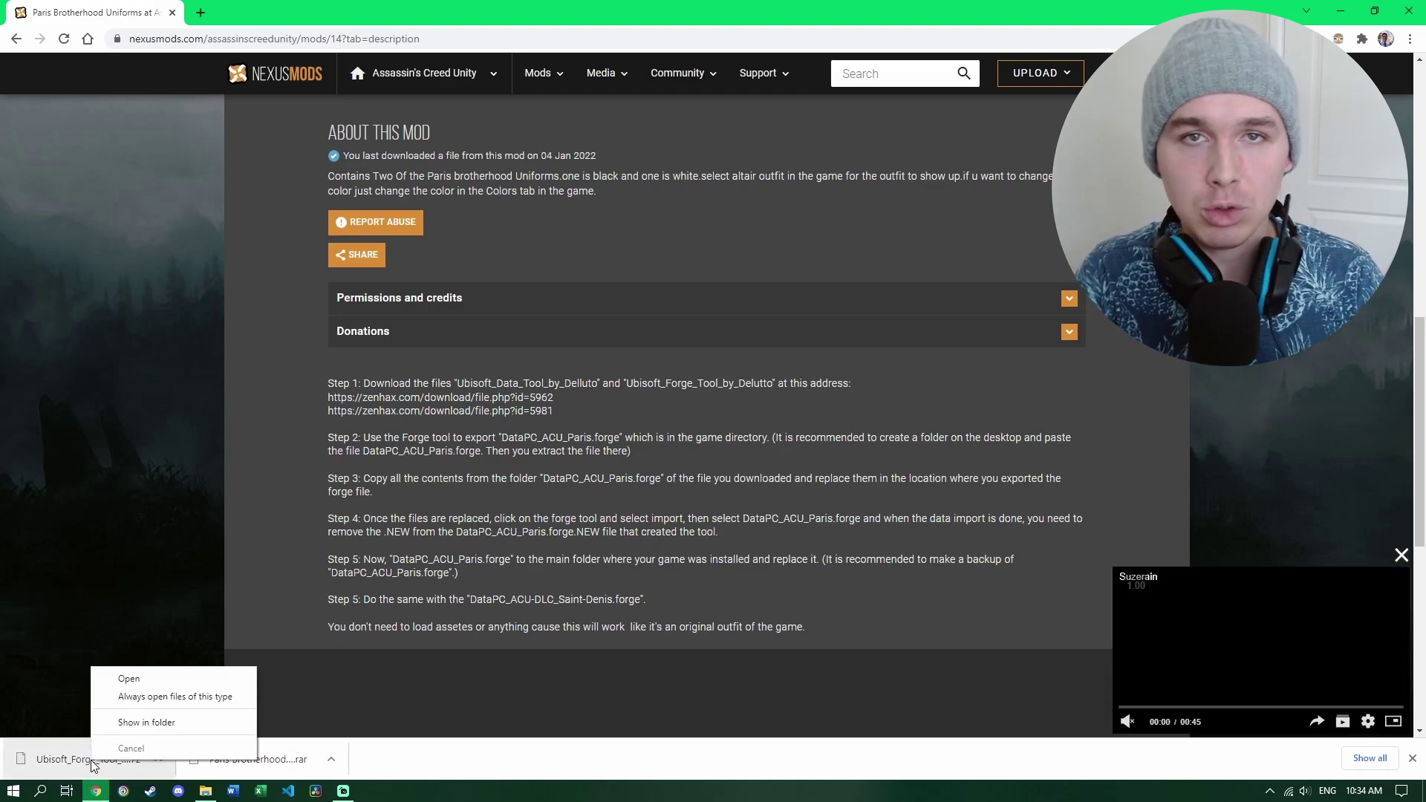
{"action": "left_click", "coordinate": [129, 723]}
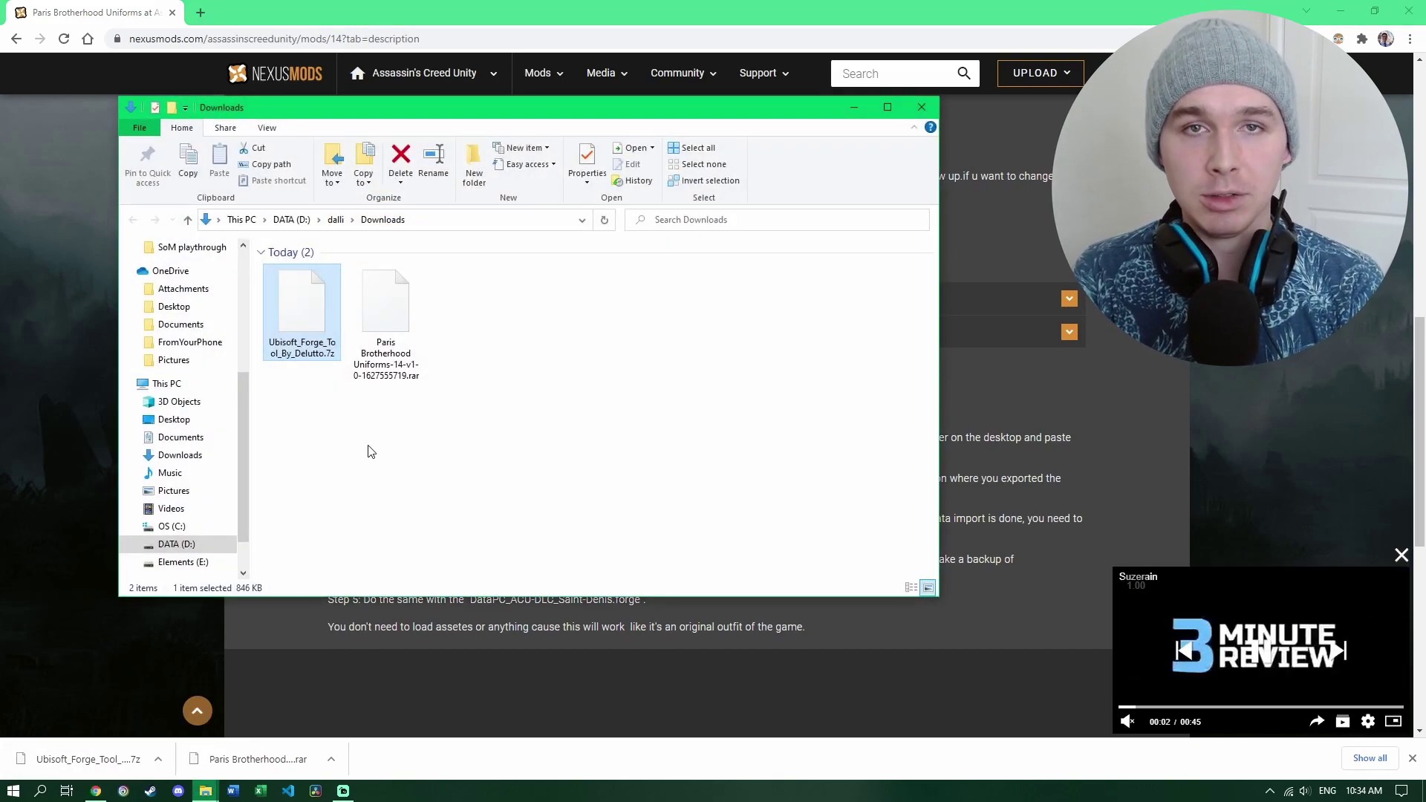
{"action": "left_click", "coordinate": [386, 319]}
{"action": "left_click", "coordinate": [301, 312], "text": "ctrl"}
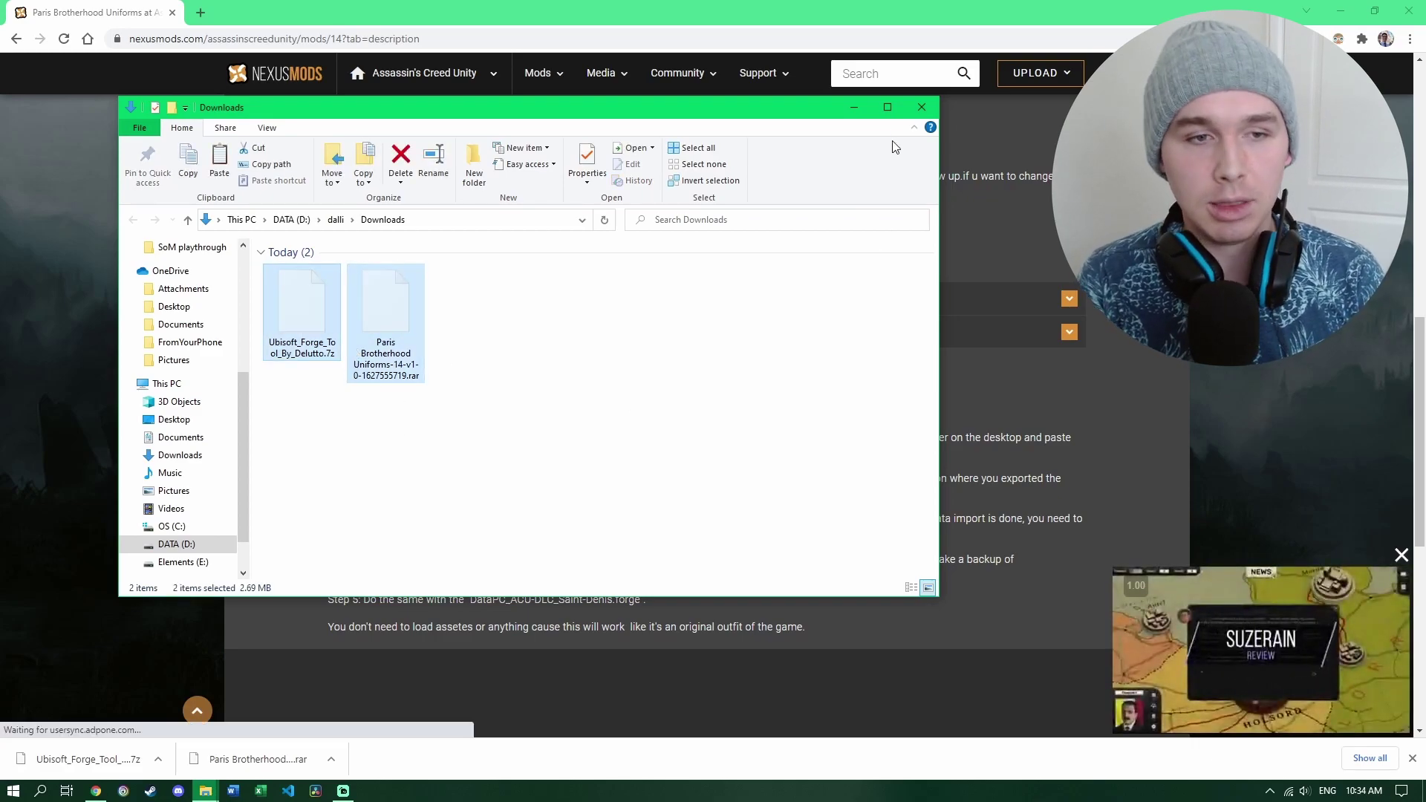
Create a desktop folder named 'Brotherhood Outfit' and paste the two archives into it.
{"action": "left_click", "coordinate": [921, 107]}
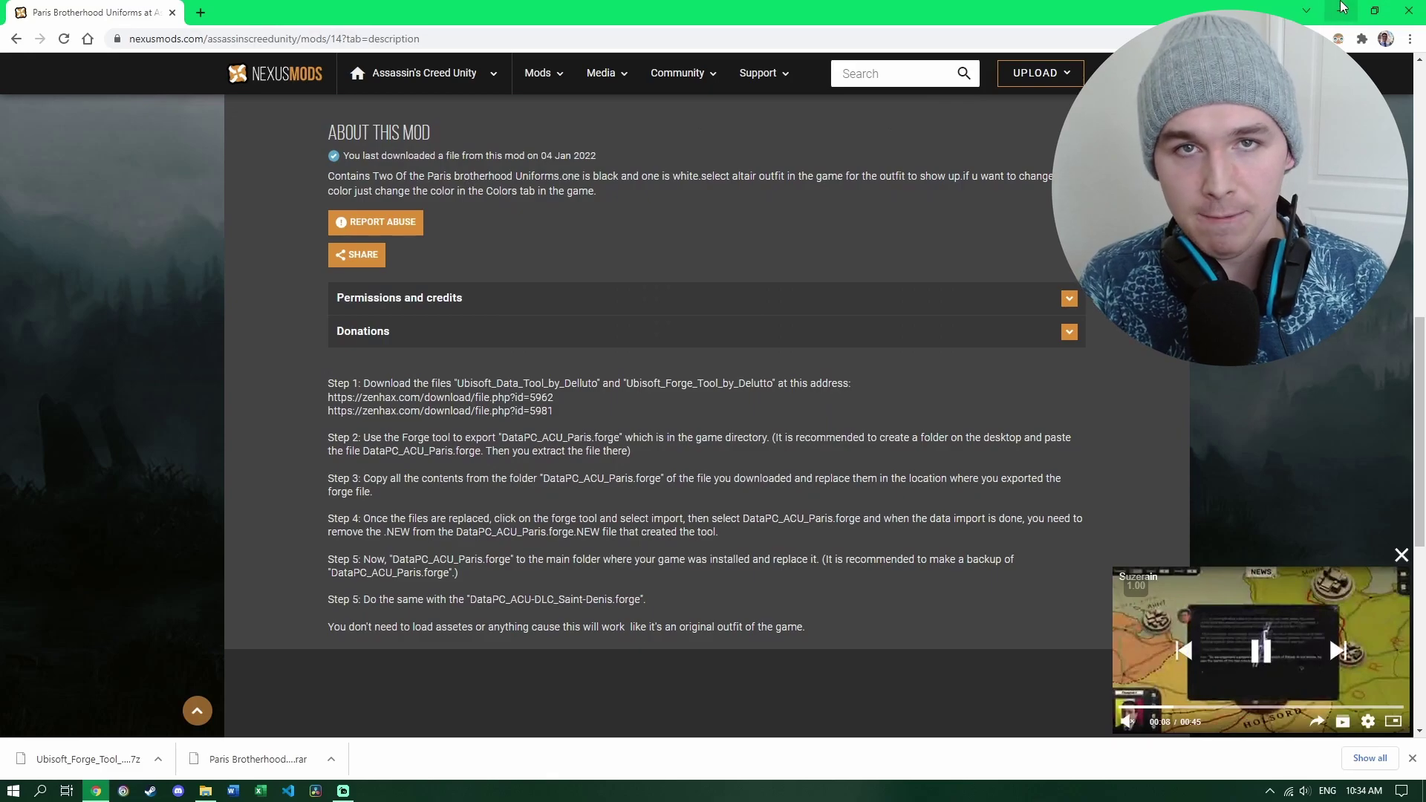
{"action": "left_click", "coordinate": [1409, 10]}
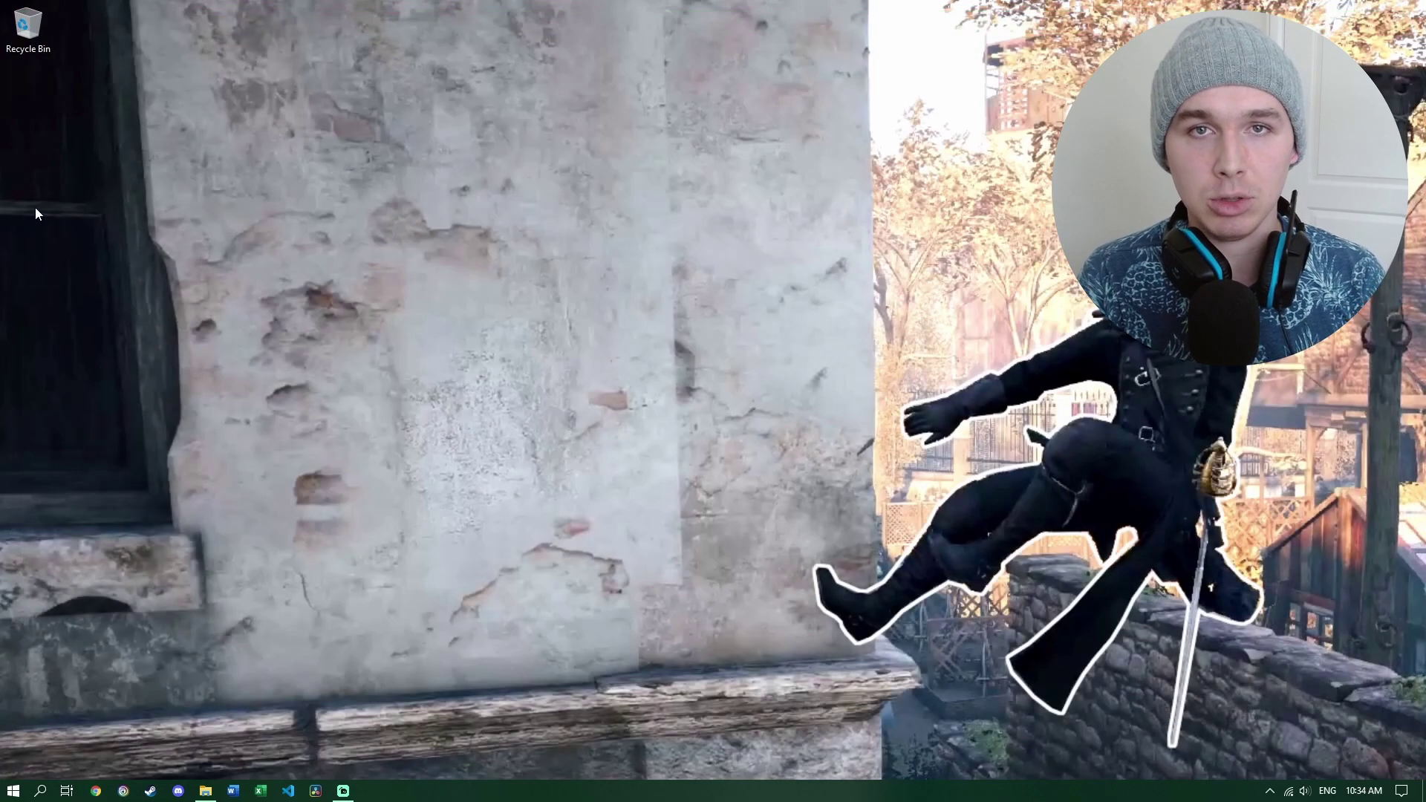
{"action": "right_click", "coordinate": [55, 194]}
{"action": "mouse_move", "coordinate": [126, 352]}
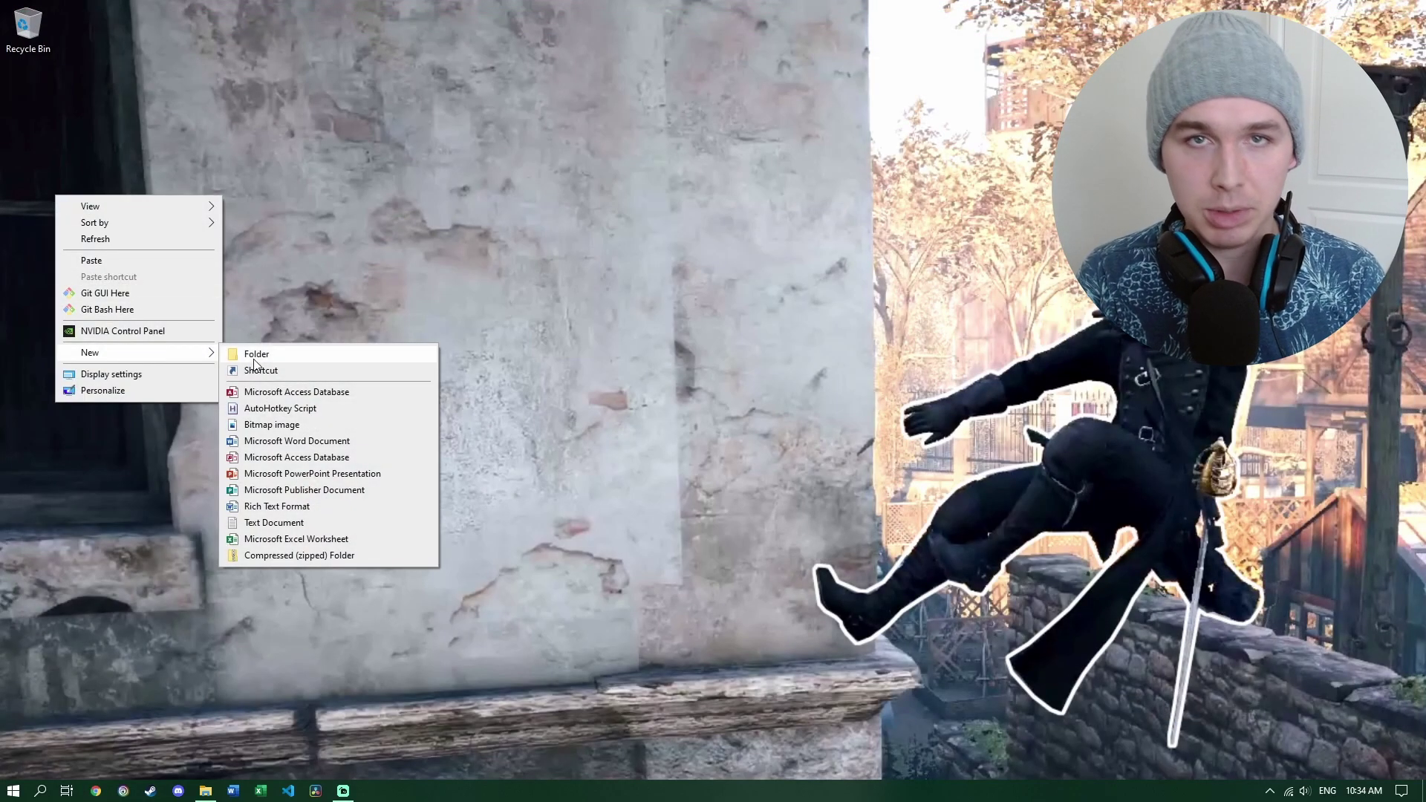
{"action": "left_click", "coordinate": [253, 355]}
{"action": "type", "text": "Brotherhood Outfit"}
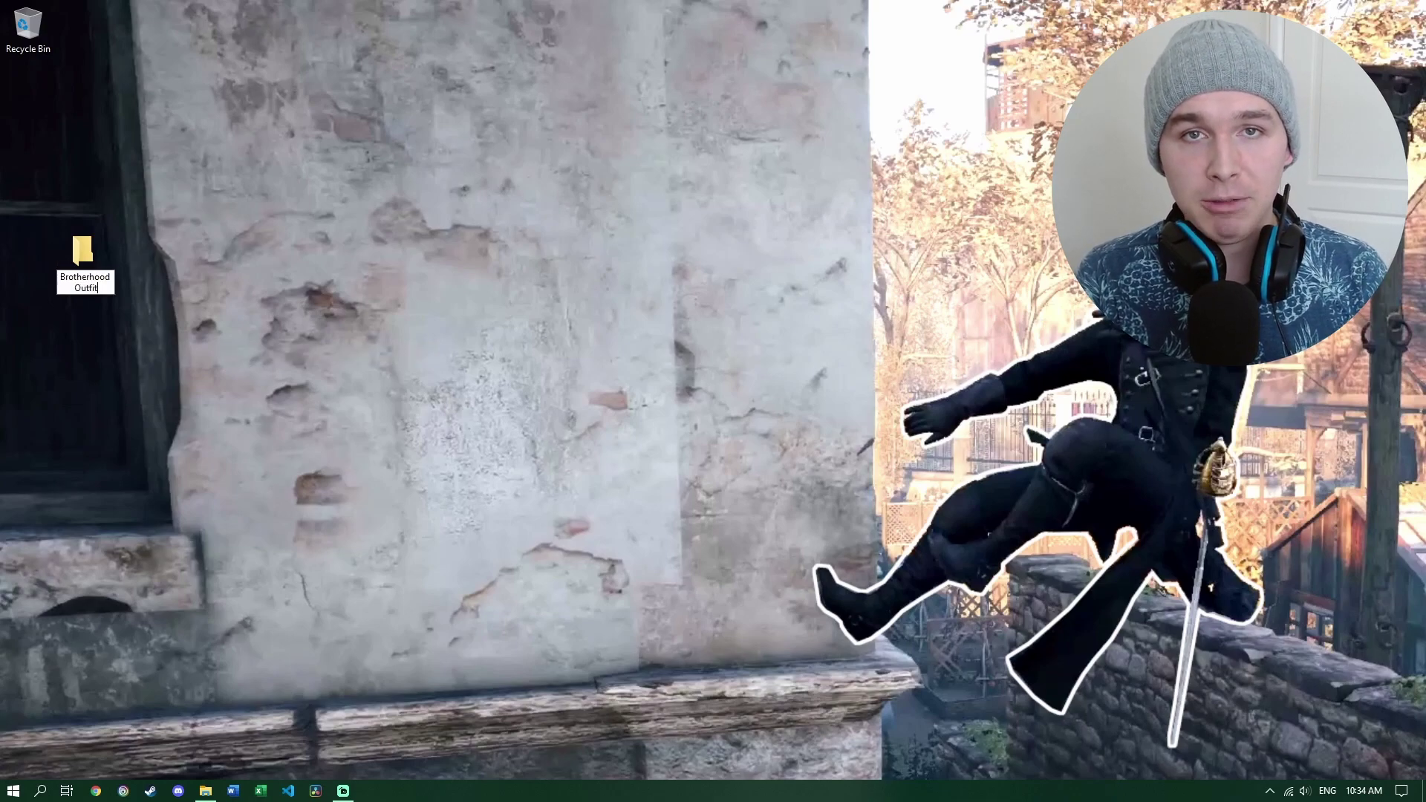
{"action": "key", "text": "Return"}
{"action": "key", "text": "Return"}
{"action": "right_click", "coordinate": [332, 309]}
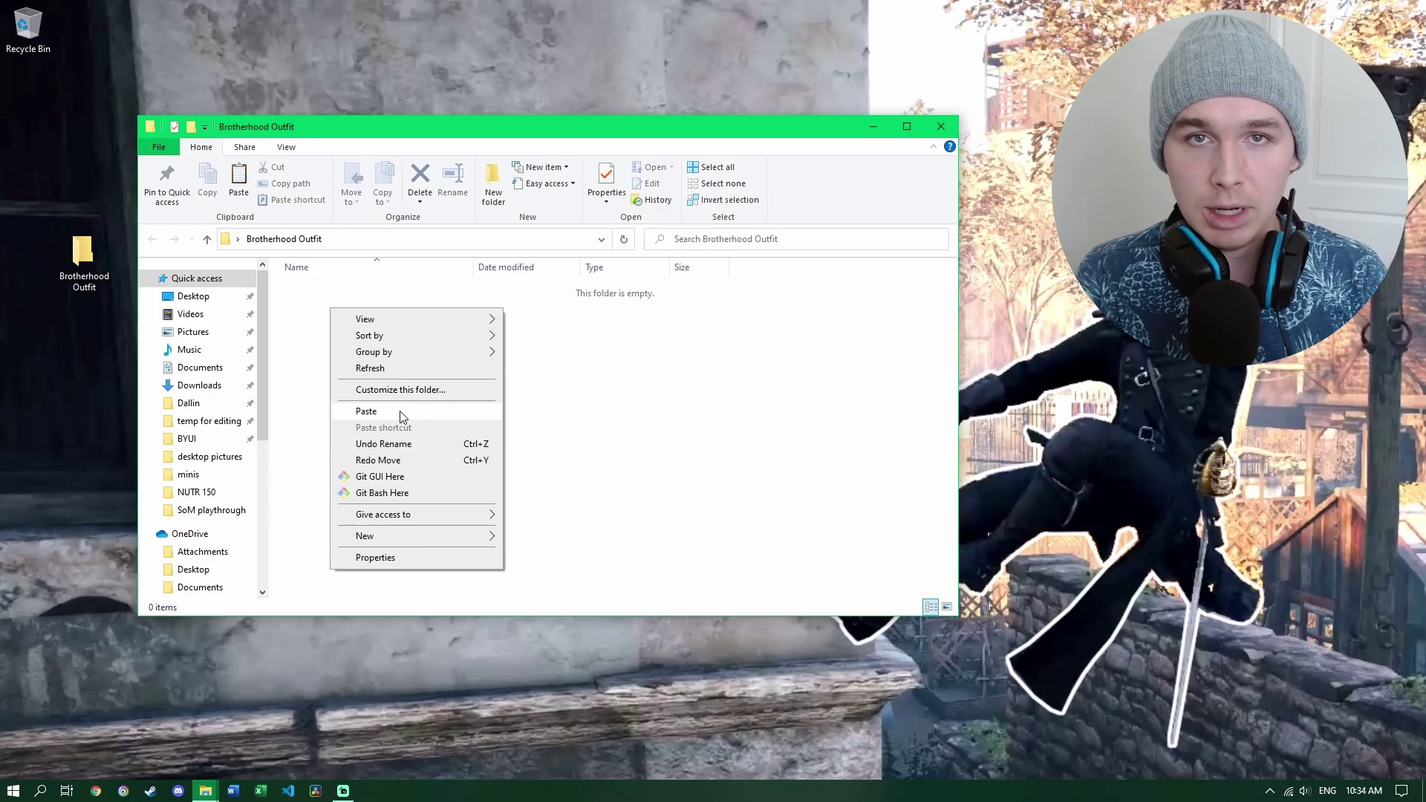
{"action": "left_click", "coordinate": [402, 414]}
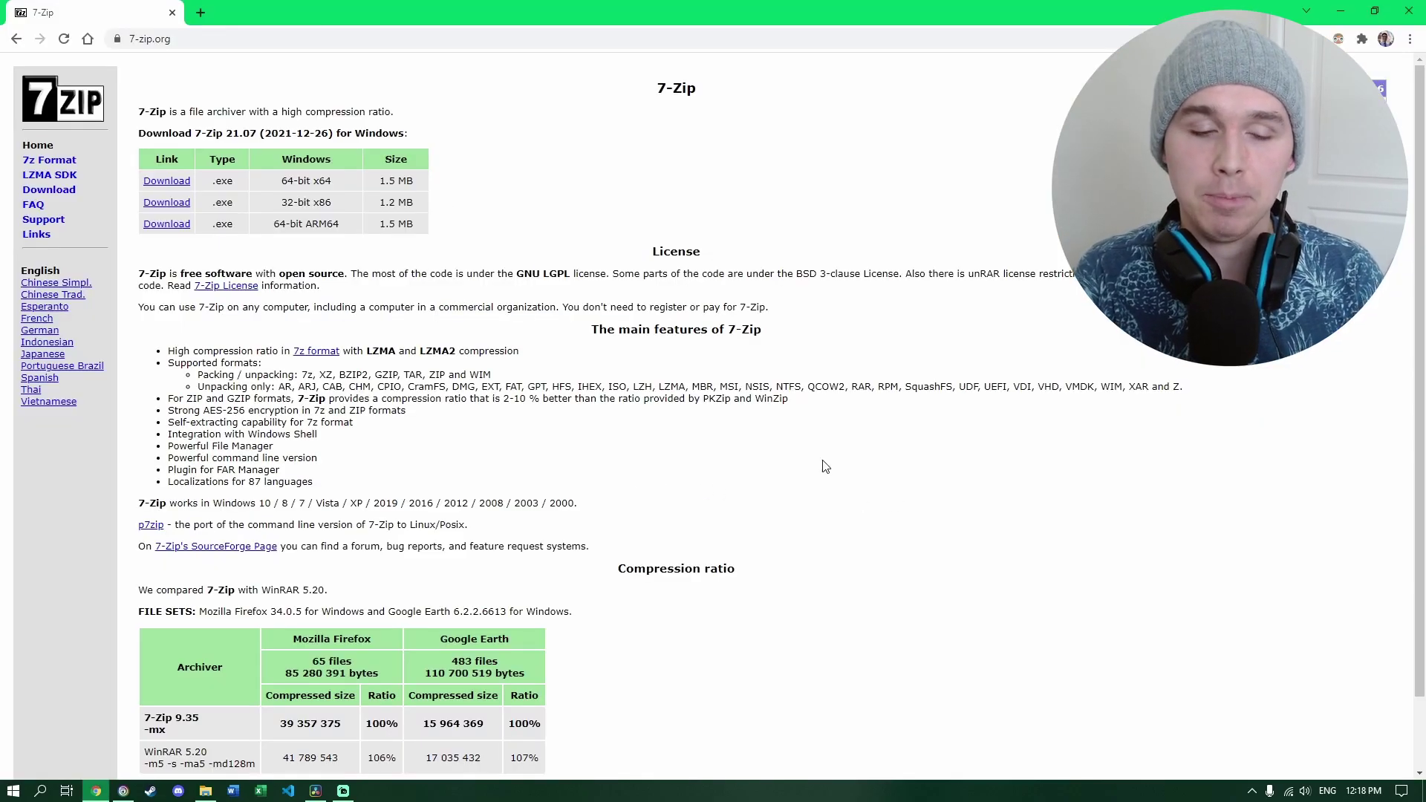
{"action": "scroll", "coordinate": [826, 466], "scroll_direction": "down", "scroll_amount": 1}
{"action": "scroll", "coordinate": [582, 394], "scroll_direction": "up", "scroll_amount": 1}
{"action": "scroll", "coordinate": [653, 405], "scroll_direction": "down", "scroll_amount": 2}
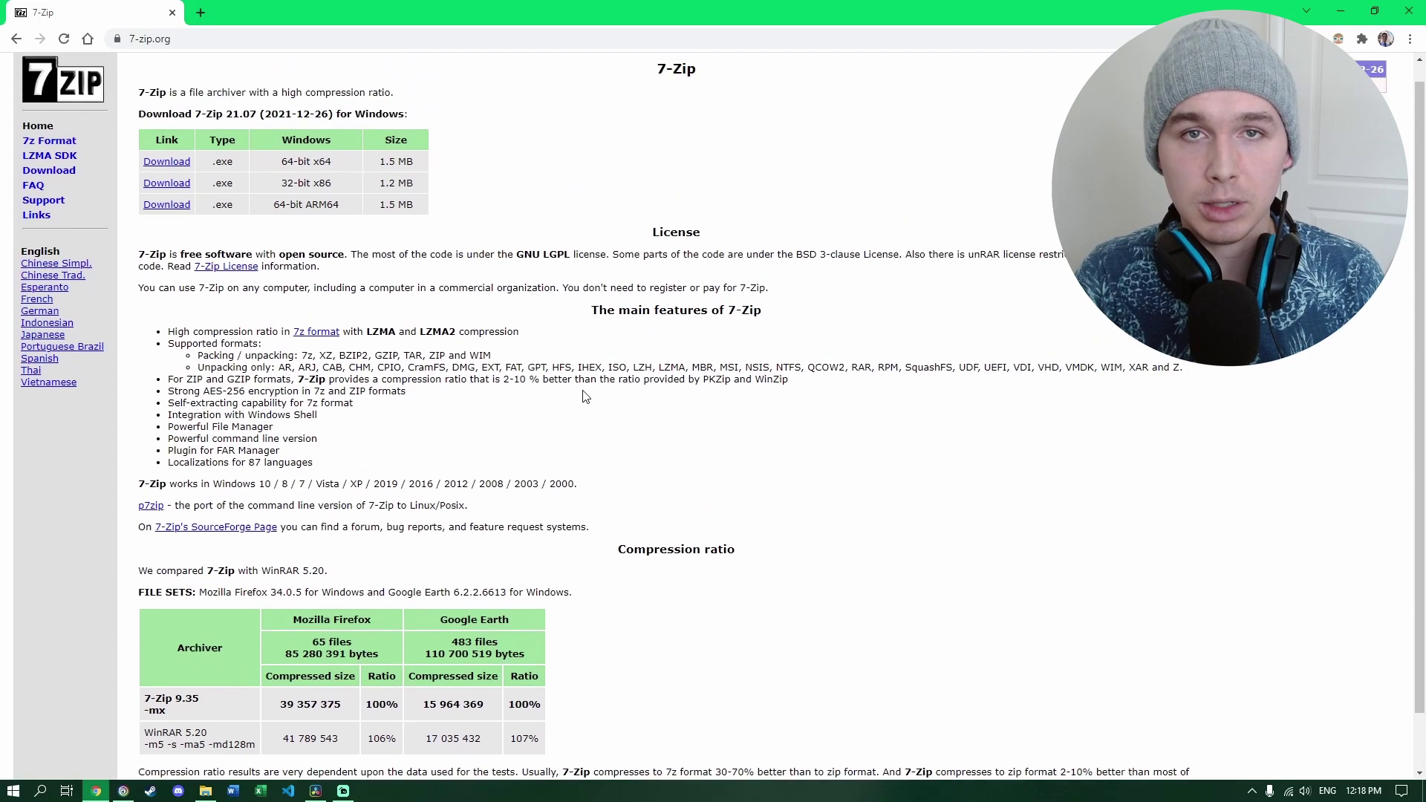
{"action": "scroll", "coordinate": [446, 334], "scroll_direction": "up", "scroll_amount": 2}
{"action": "scroll", "coordinate": [279, 262], "scroll_direction": "down", "scroll_amount": 1}
{"action": "scroll", "coordinate": [669, 566], "scroll_direction": "up", "scroll_amount": 1}
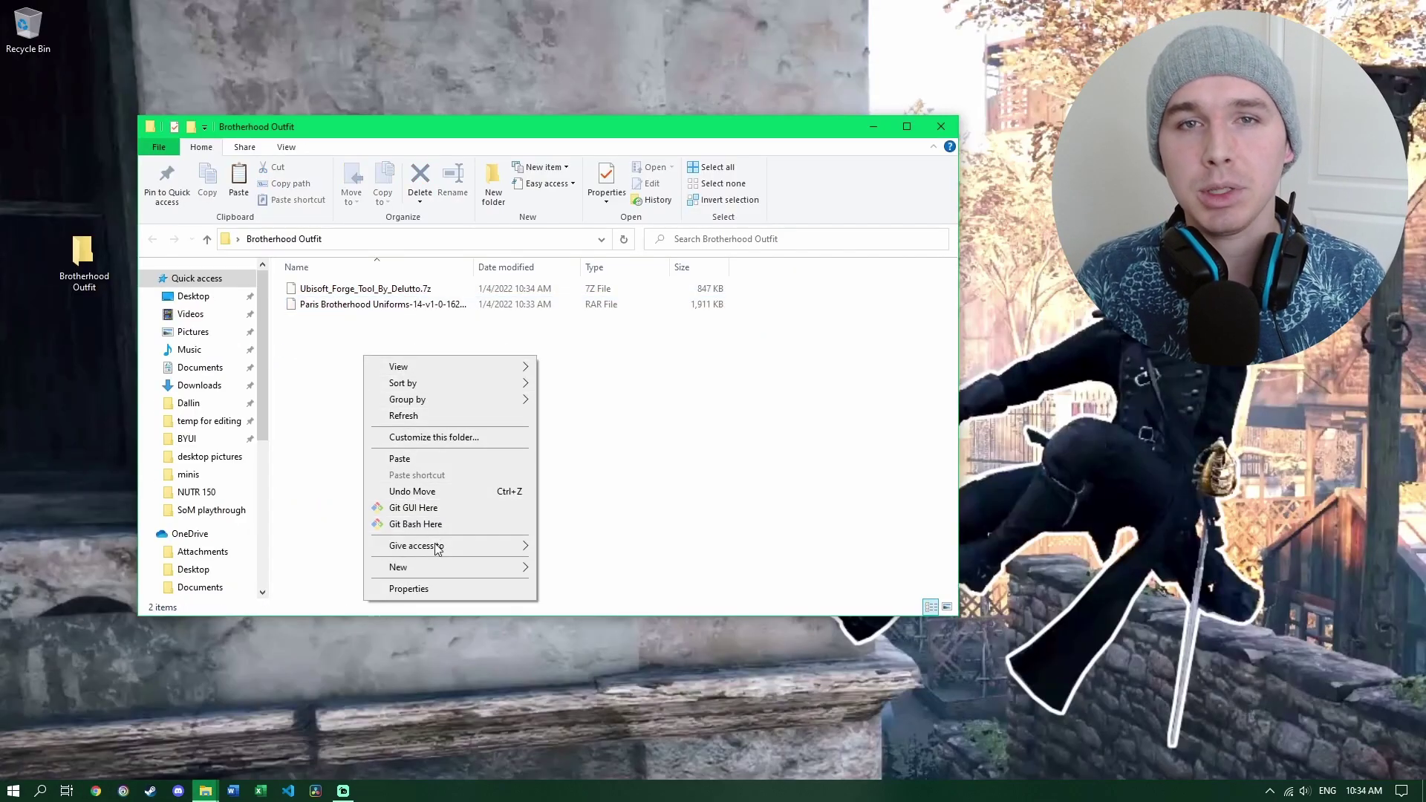
Create a new folder named 'exported' inside Brotherhood Outfit.
{"action": "mouse_move", "coordinate": [446, 566]}
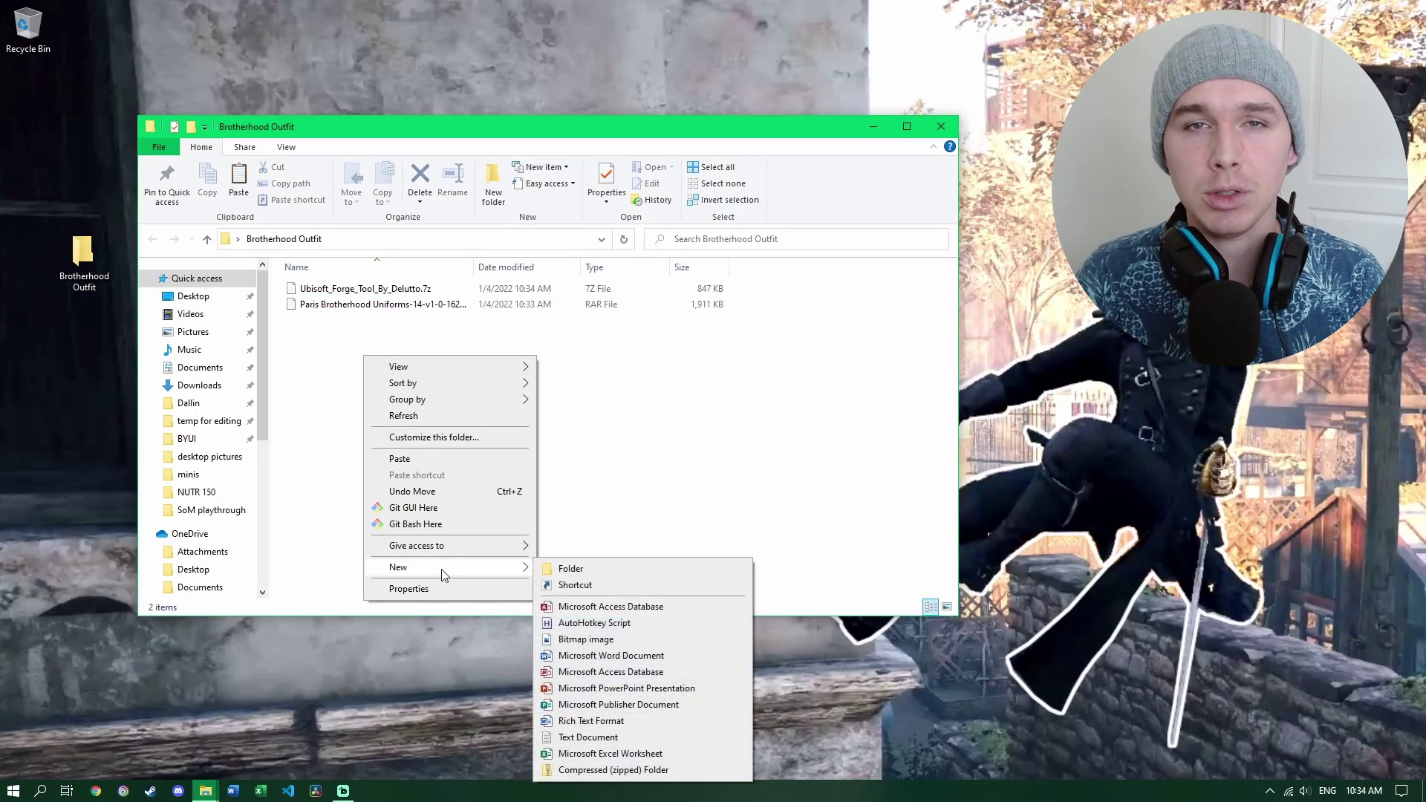
{"action": "left_click", "coordinate": [570, 574]}
{"action": "type", "text": "expo"}
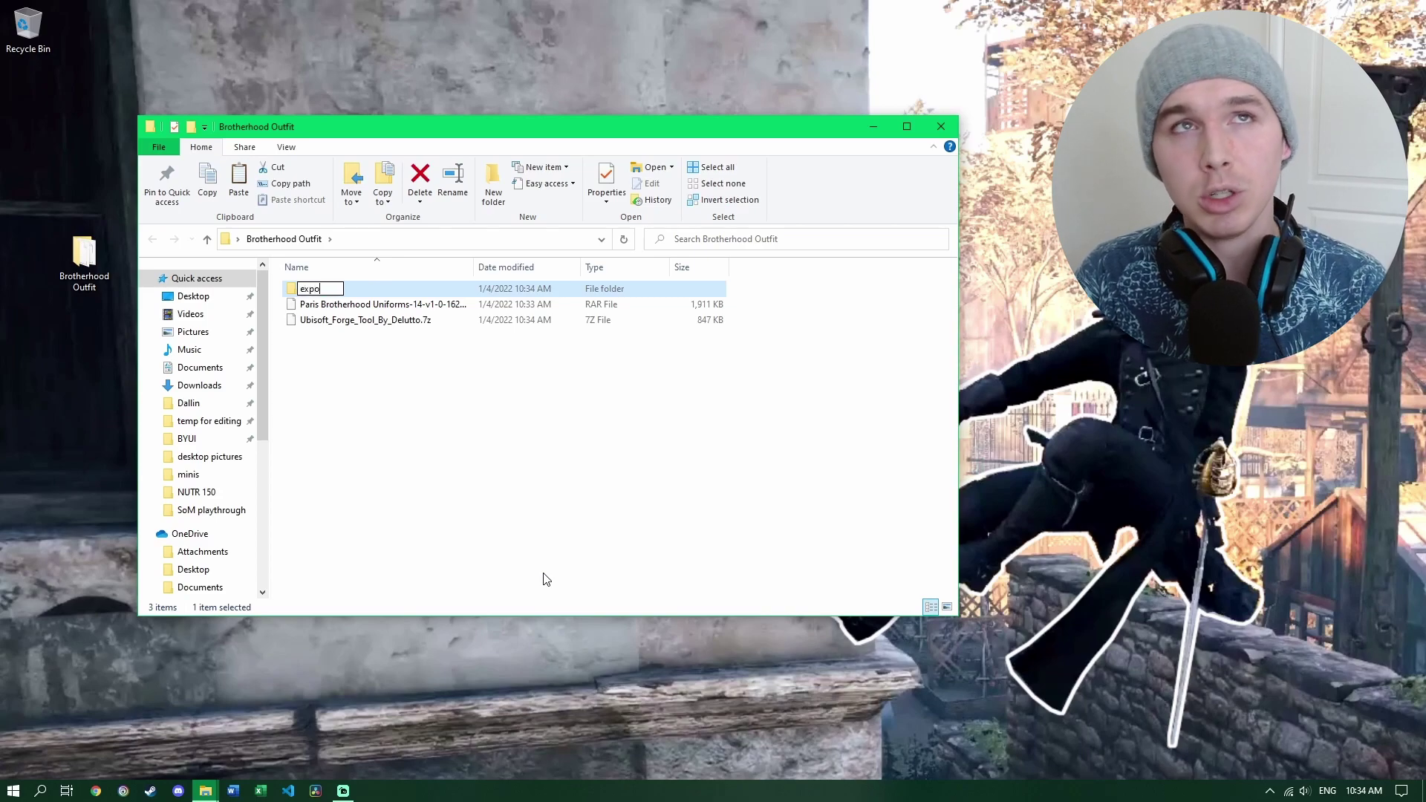
{"action": "type", "text": "rted"}
{"action": "key", "text": "Return"}
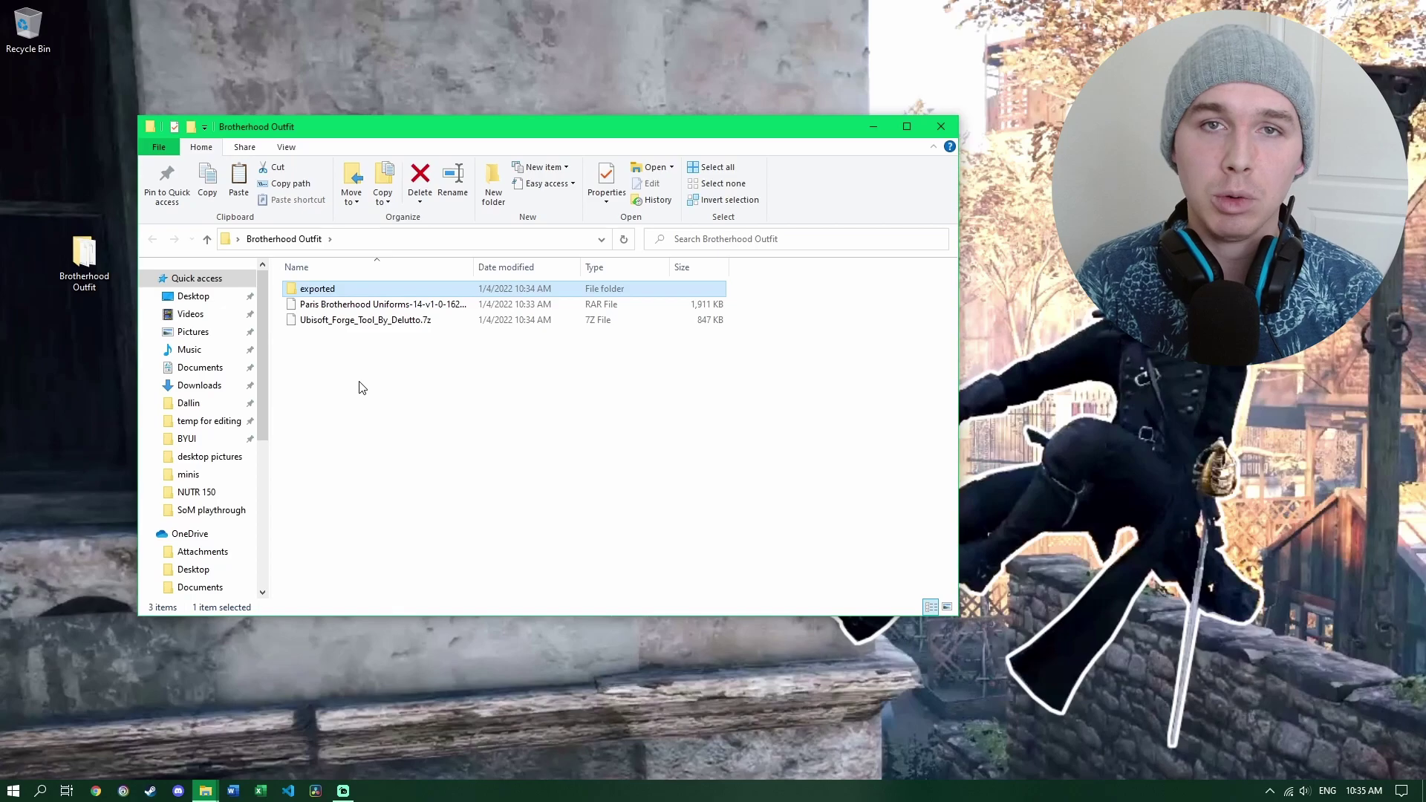
Extract the Forge Tool and Paris Brotherhood Uniforms archives with 7-Zip's Extract files.
{"action": "right_click", "coordinate": [327, 320]}
{"action": "mouse_move", "coordinate": [392, 361]}
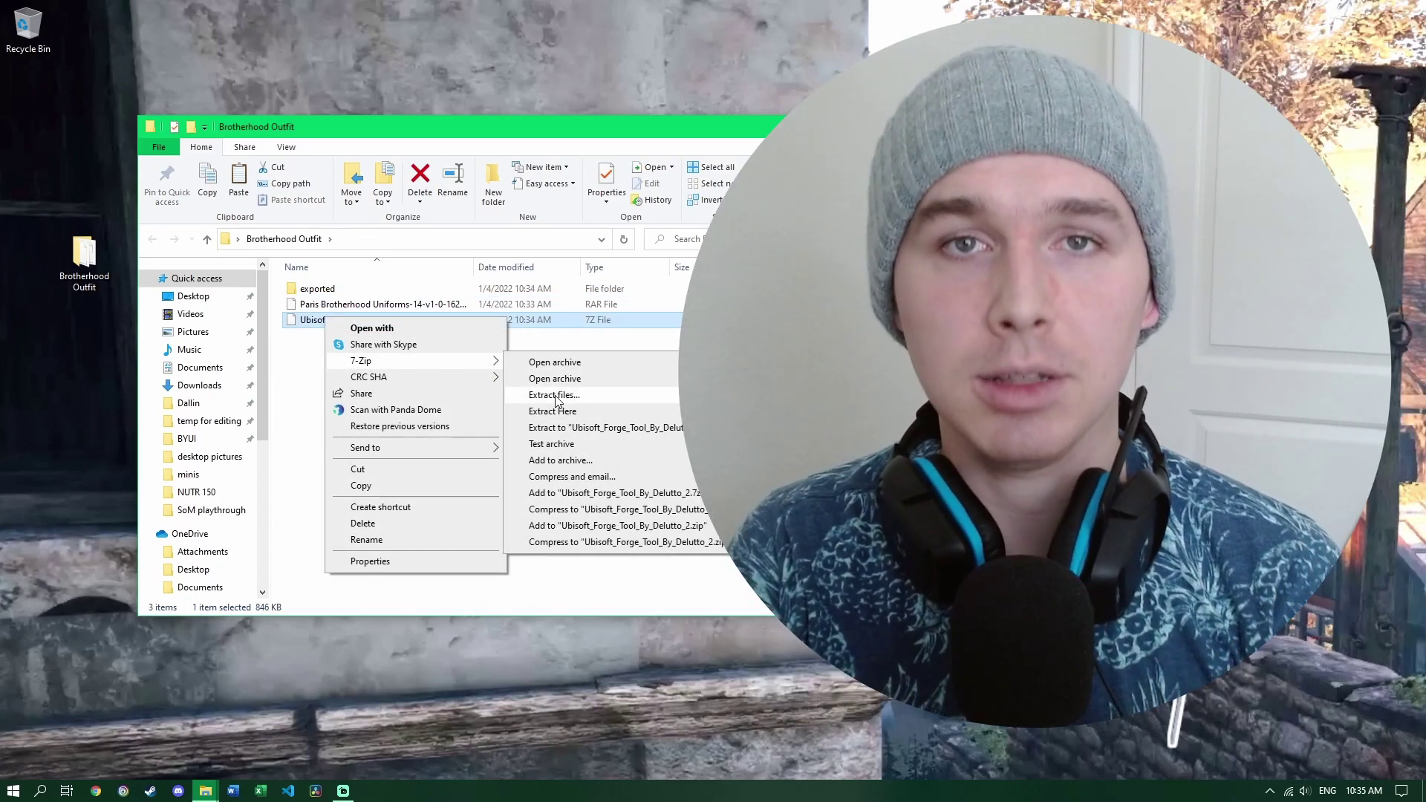
{"action": "left_click", "coordinate": [556, 397]}
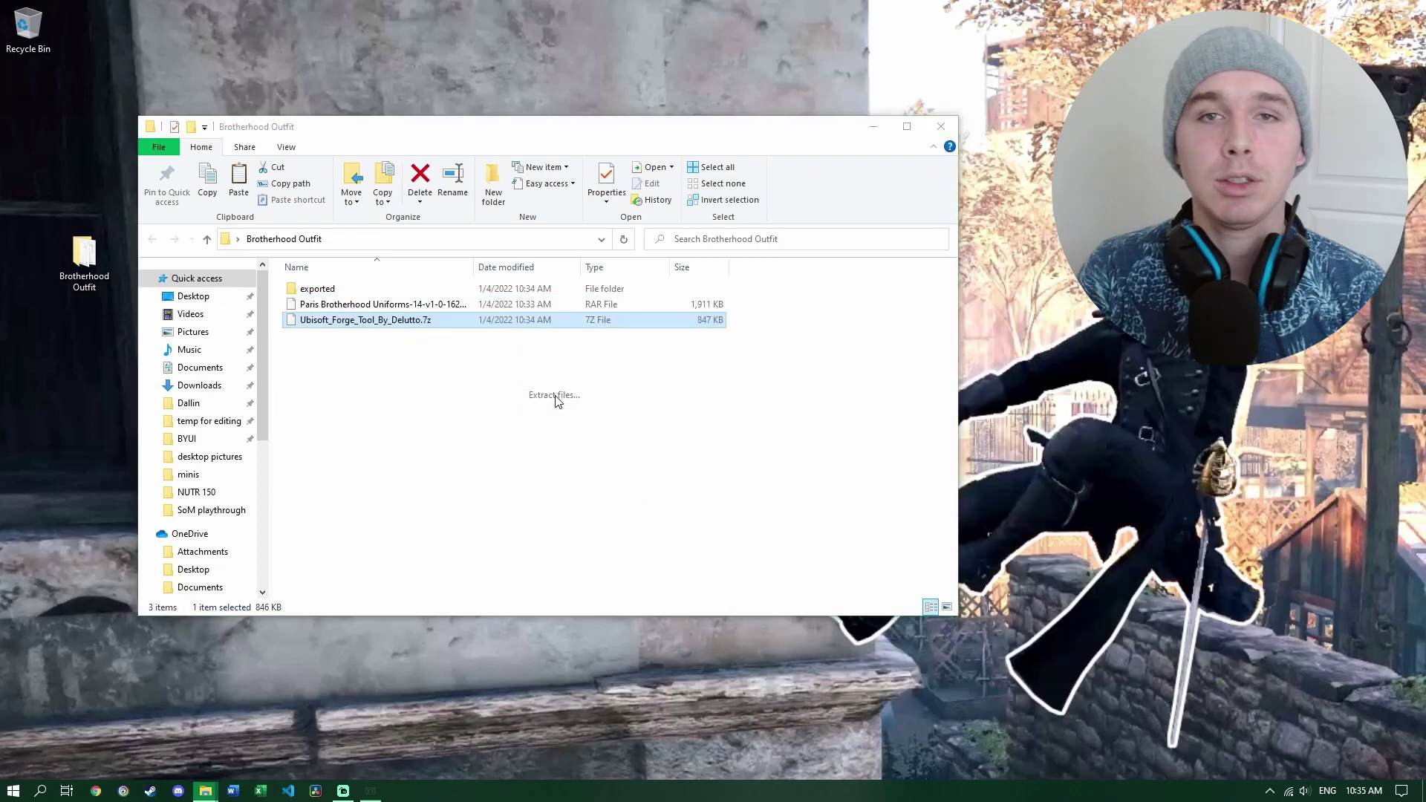
{"action": "left_click_drag", "start_coordinate": [556, 276], "coordinate": [589, 265]}
{"action": "left_click", "coordinate": [737, 482]}
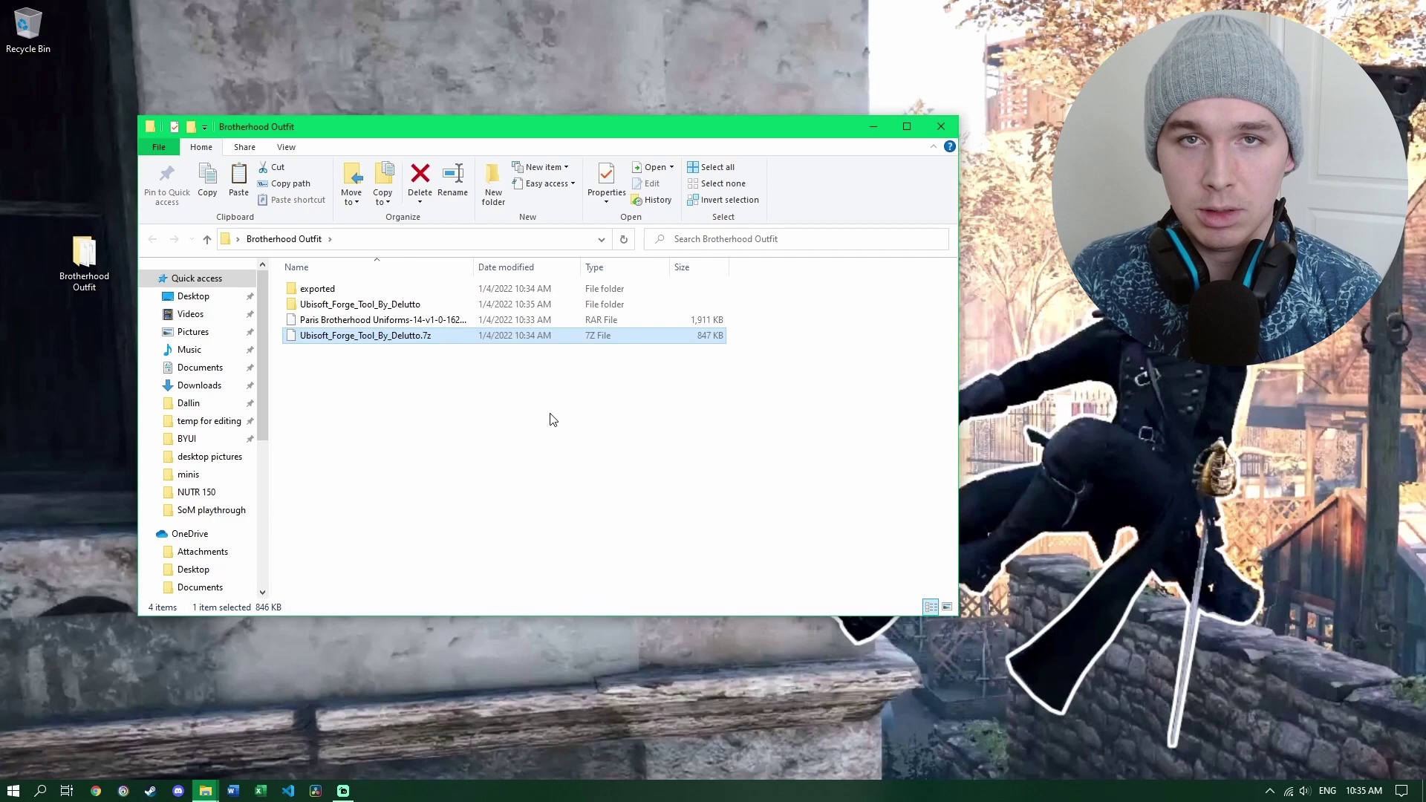
{"action": "right_click", "coordinate": [317, 320]}
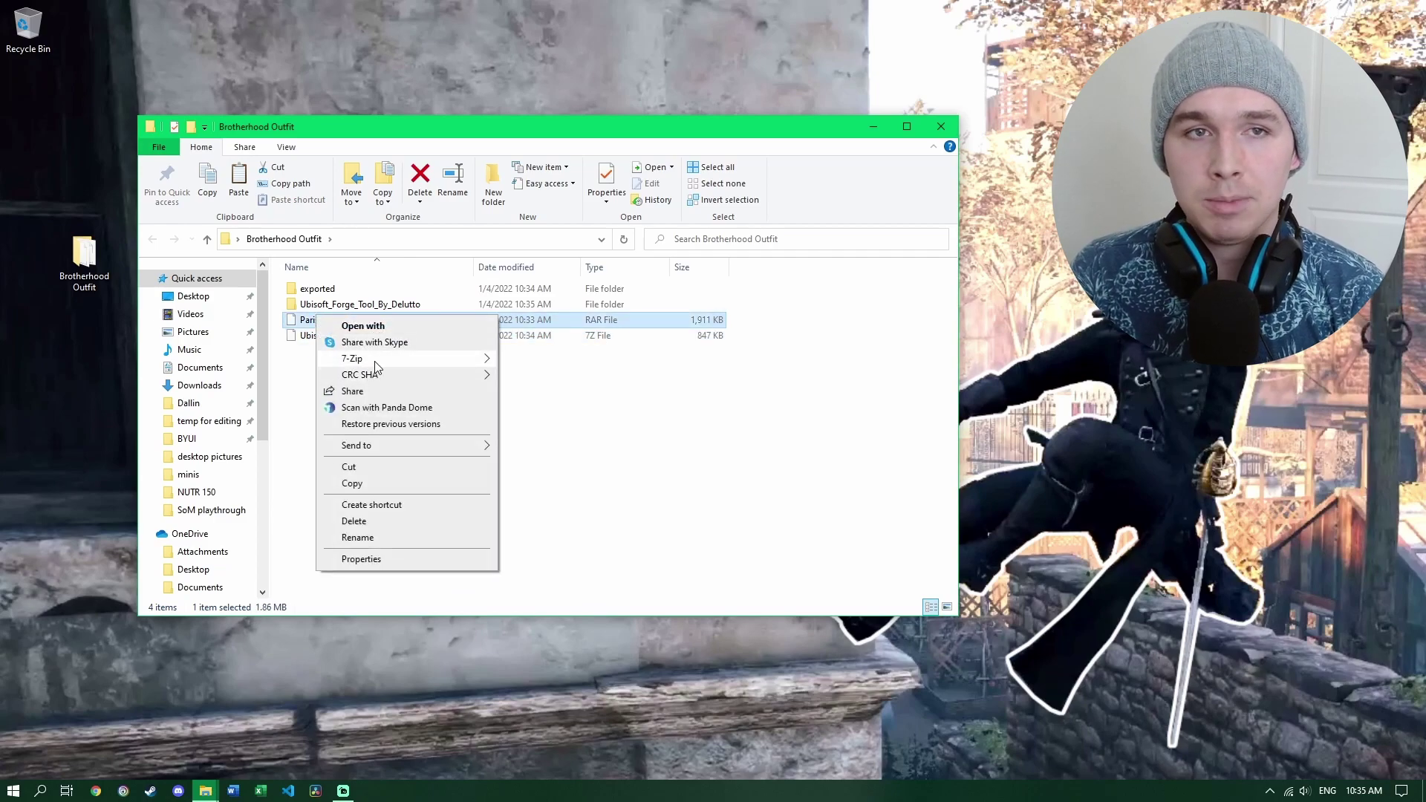
{"action": "mouse_move", "coordinate": [374, 362]}
{"action": "left_click", "coordinate": [564, 392]}
{"action": "left_click", "coordinate": [721, 492]}
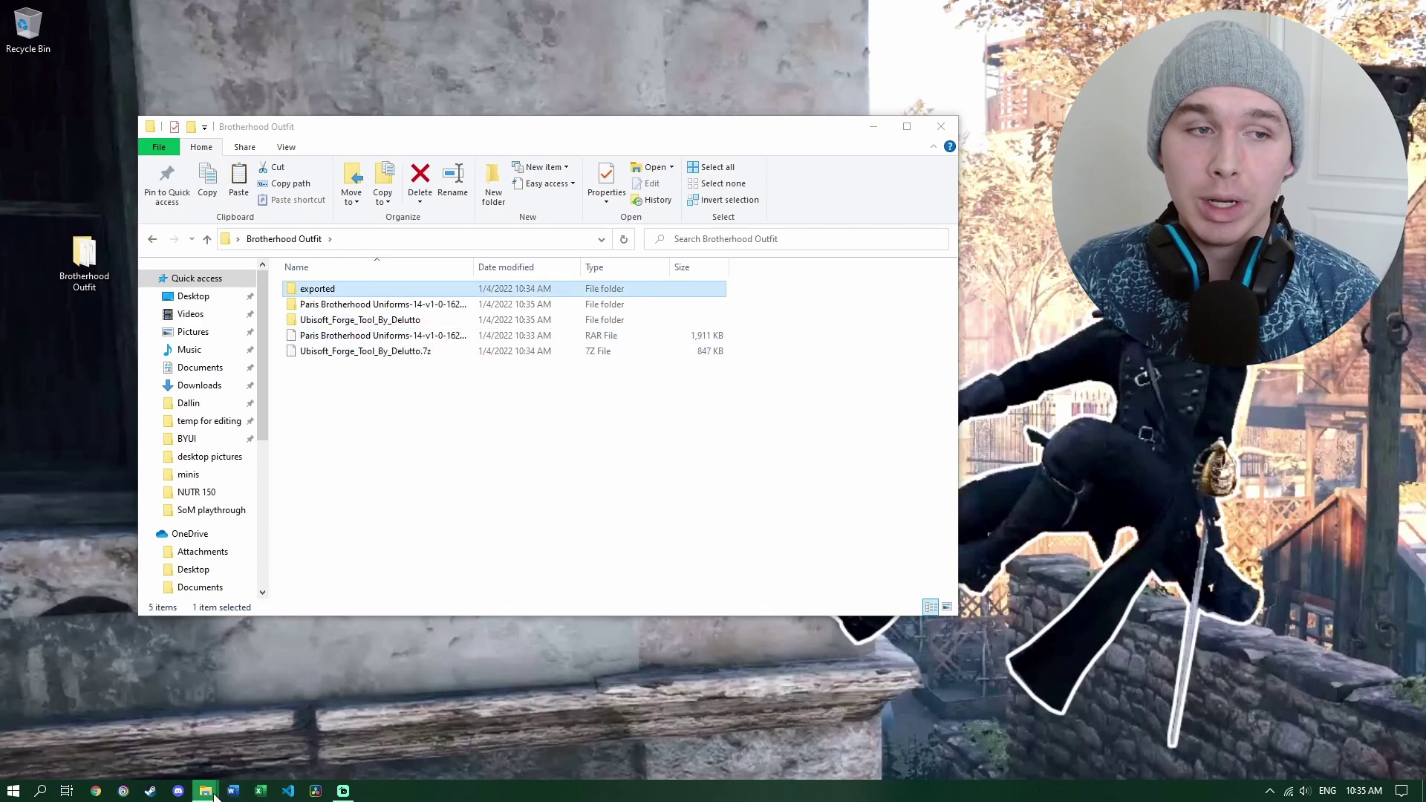
Move DataPC_ACU_Paris.forge from the Assassin's Creed Unity folder into Brotherhood Outfit.
{"action": "mouse_move", "coordinate": [208, 792]}
{"action": "left_click", "coordinate": [175, 744]}
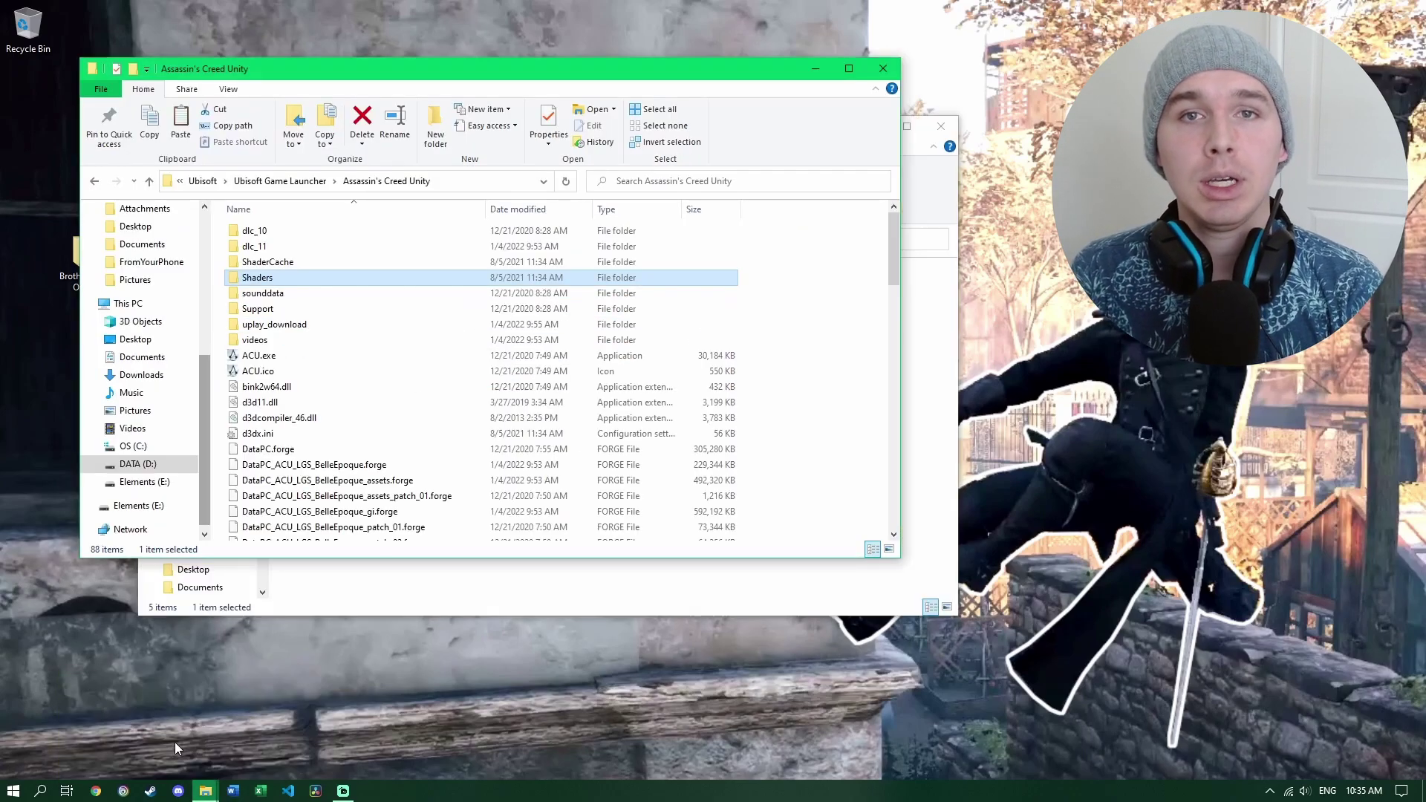
{"action": "left_click_drag", "start_coordinate": [490, 75], "coordinate": [532, 109]}
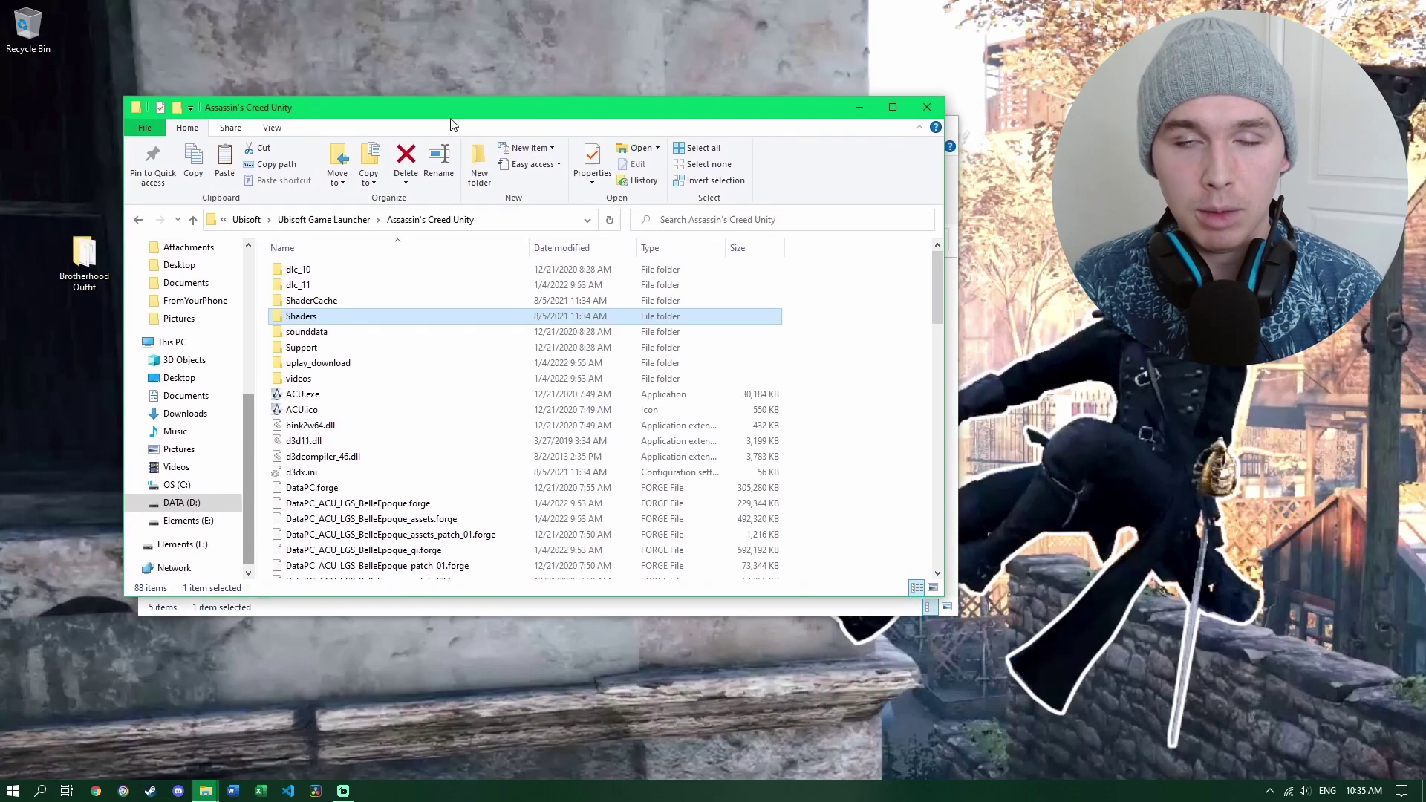
{"action": "left_click", "coordinate": [502, 219]}
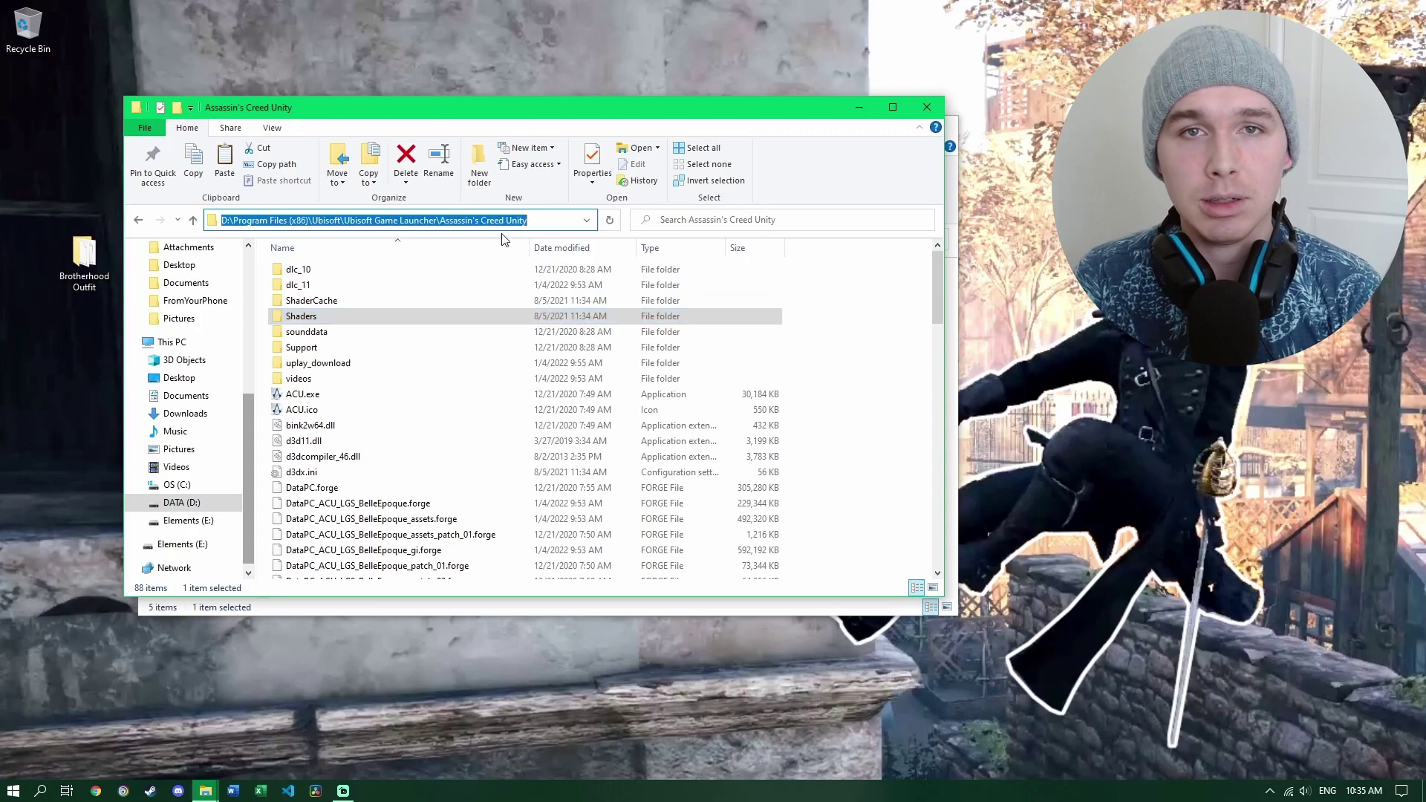
{"action": "left_click", "coordinate": [431, 221]}
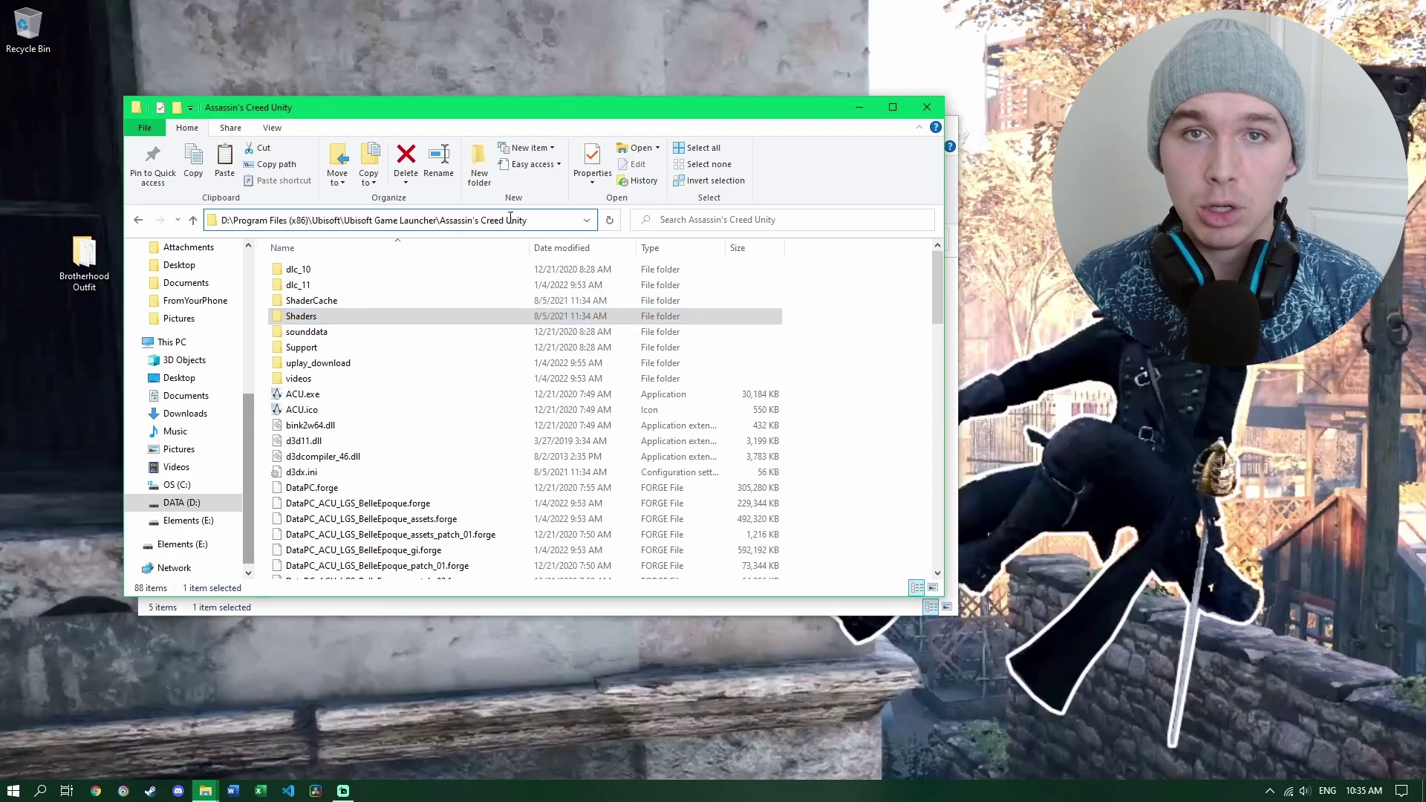
{"action": "scroll", "coordinate": [449, 316], "scroll_direction": "down", "scroll_amount": 10}
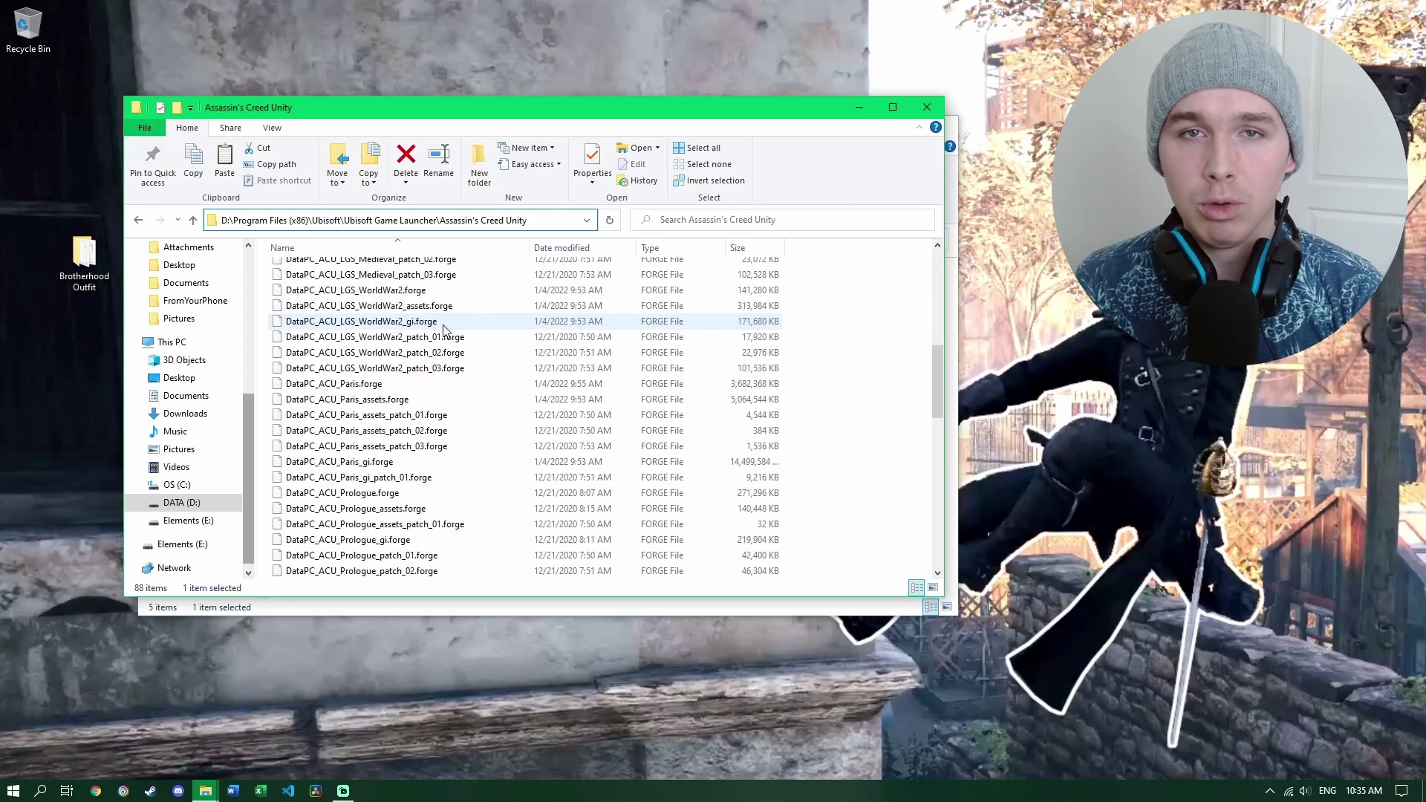
{"action": "left_click", "coordinate": [364, 387]}
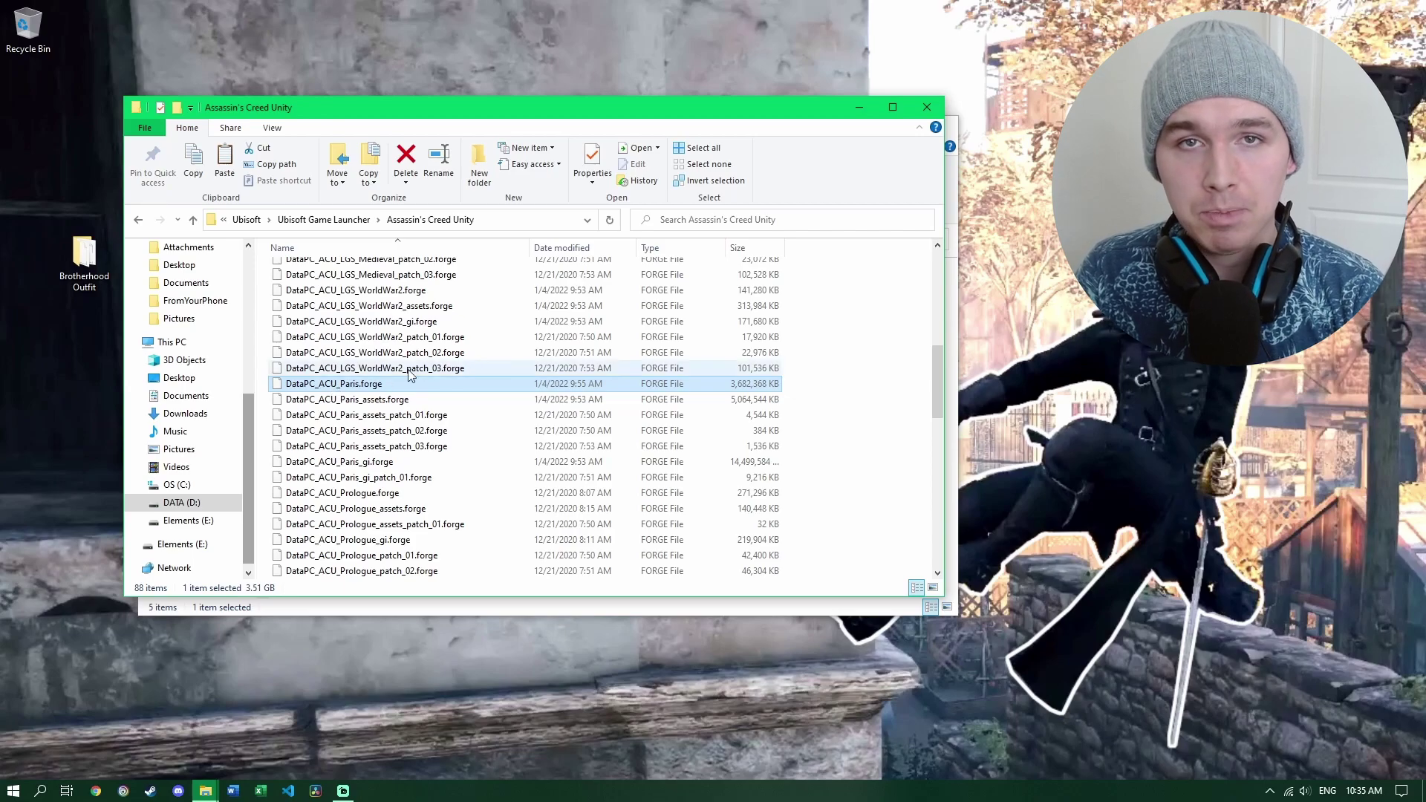
{"action": "right_click", "coordinate": [330, 385]}
{"action": "left_click", "coordinate": [379, 534]}
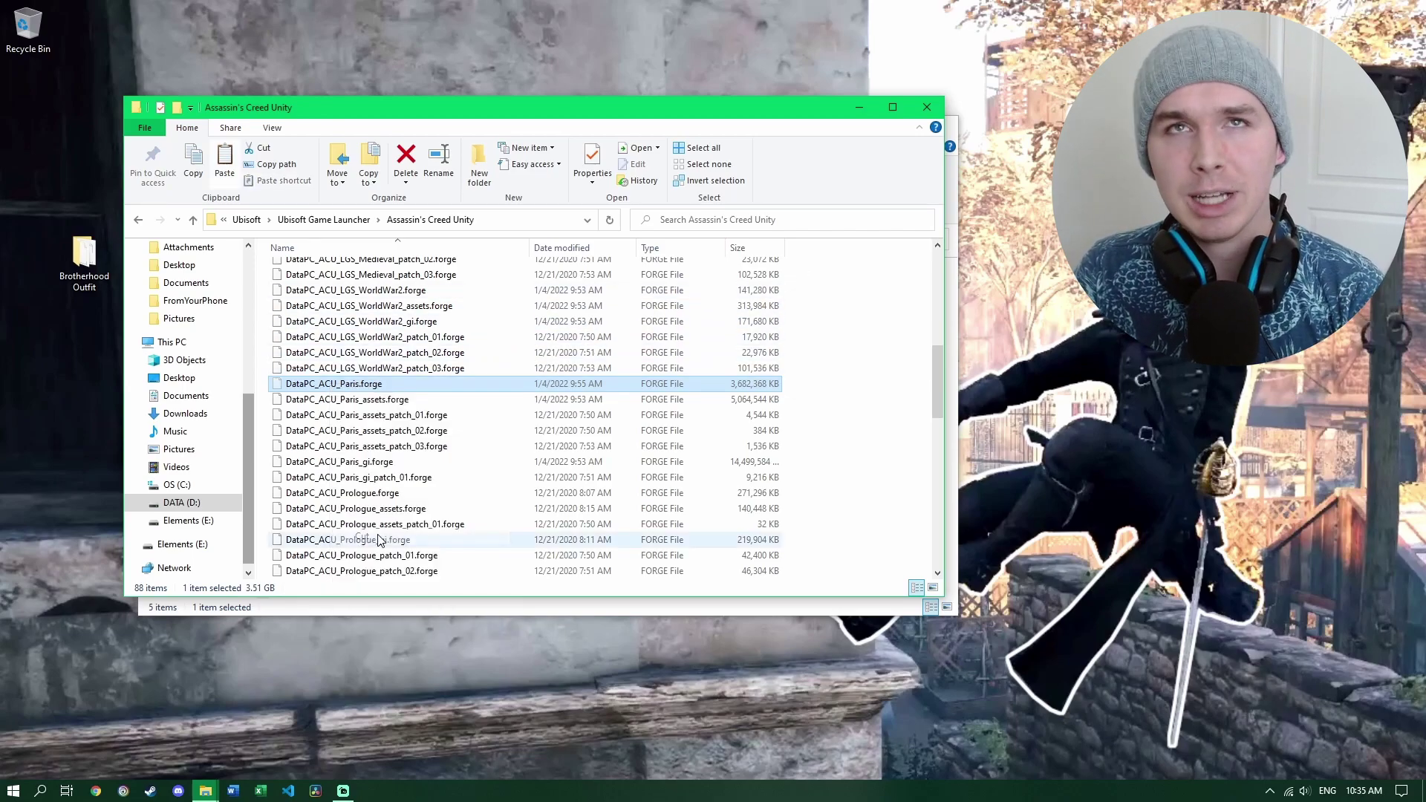
{"action": "left_click", "coordinate": [953, 449]}
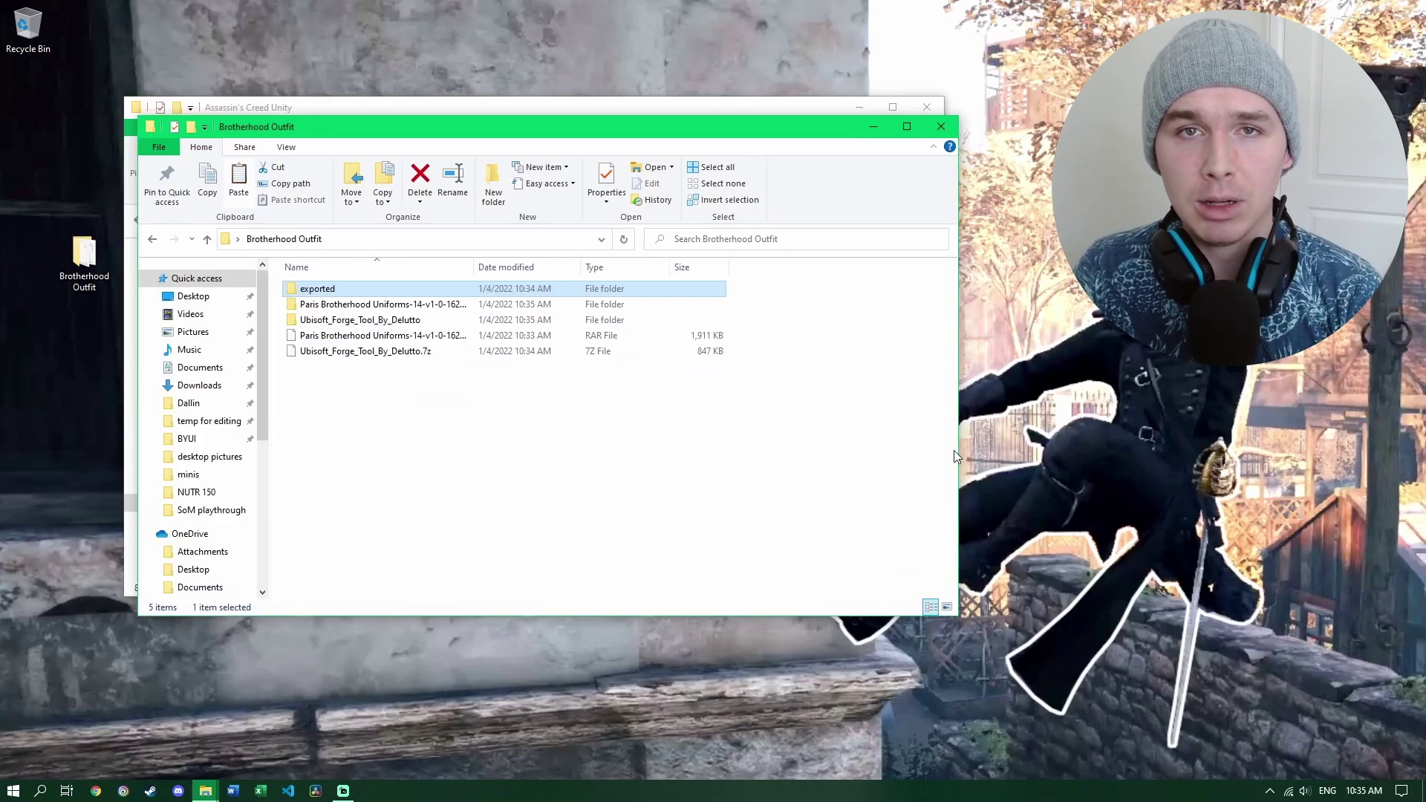
{"action": "right_click", "coordinate": [319, 390]}
{"action": "left_click", "coordinate": [352, 486]}
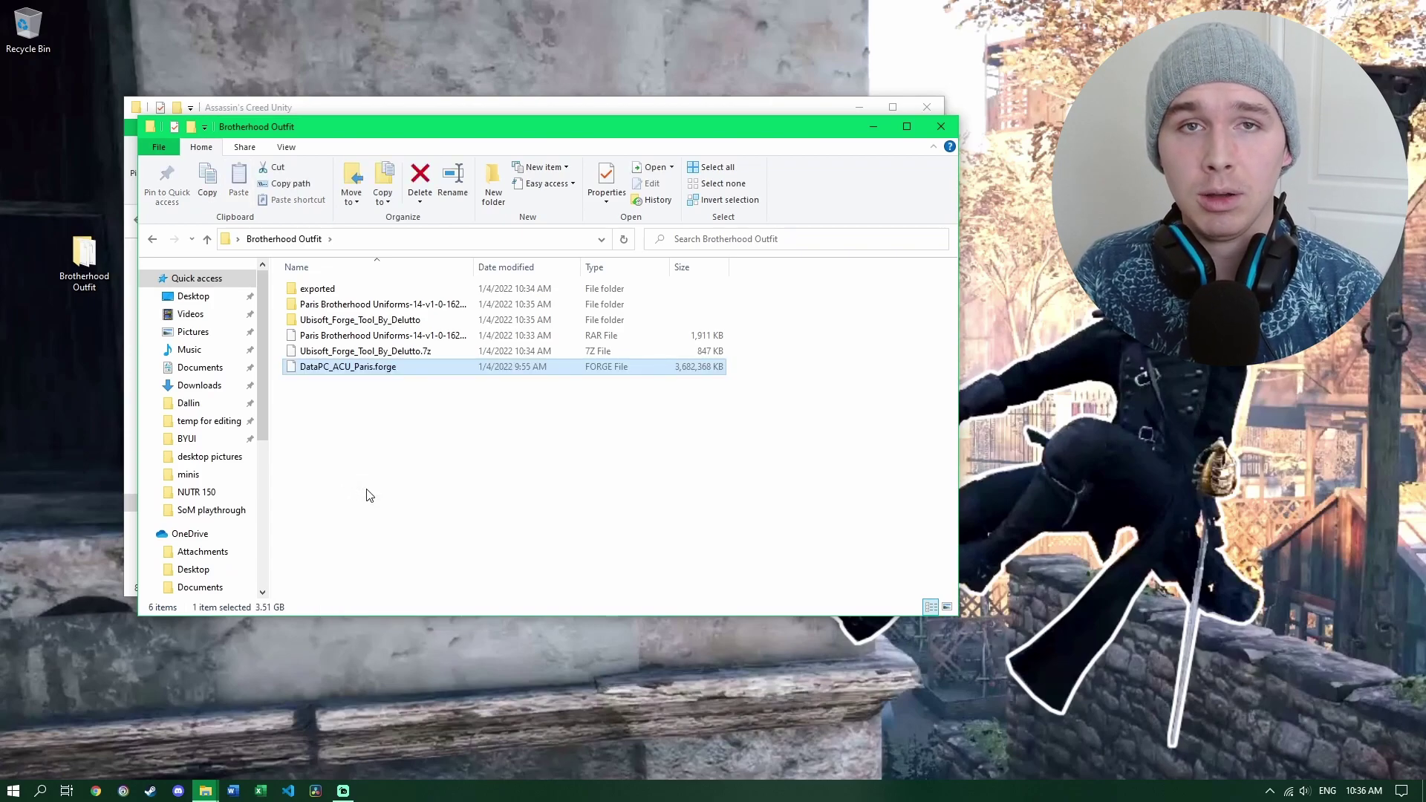
Launch Ubisoft_Forge_Tool.exe from the Ubisoft_Forge_Tool_By_Delutto folder.
{"action": "left_click_drag", "start_coordinate": [341, 375], "coordinate": [335, 321]}
{"action": "double_click", "coordinate": [335, 321]}
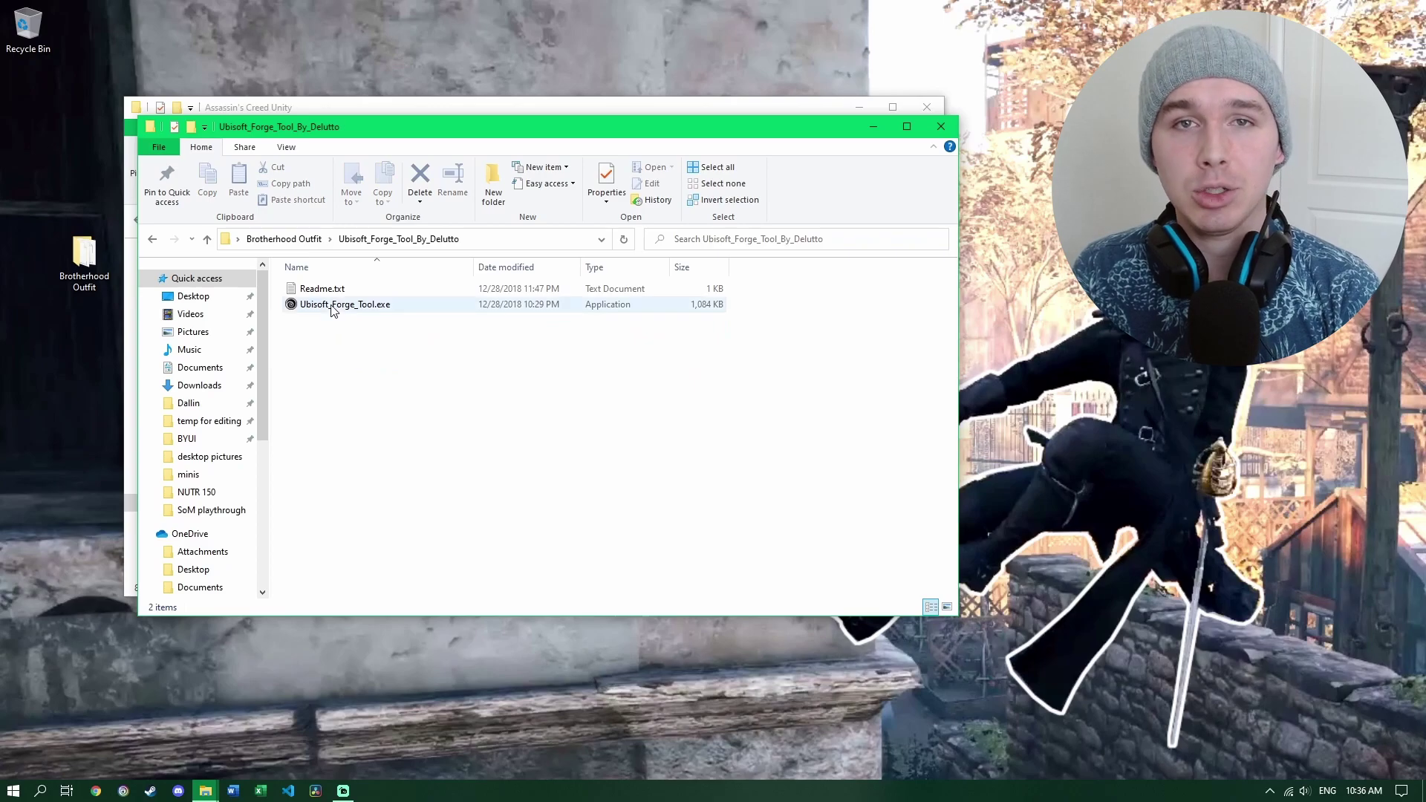
{"action": "double_click", "coordinate": [313, 305]}
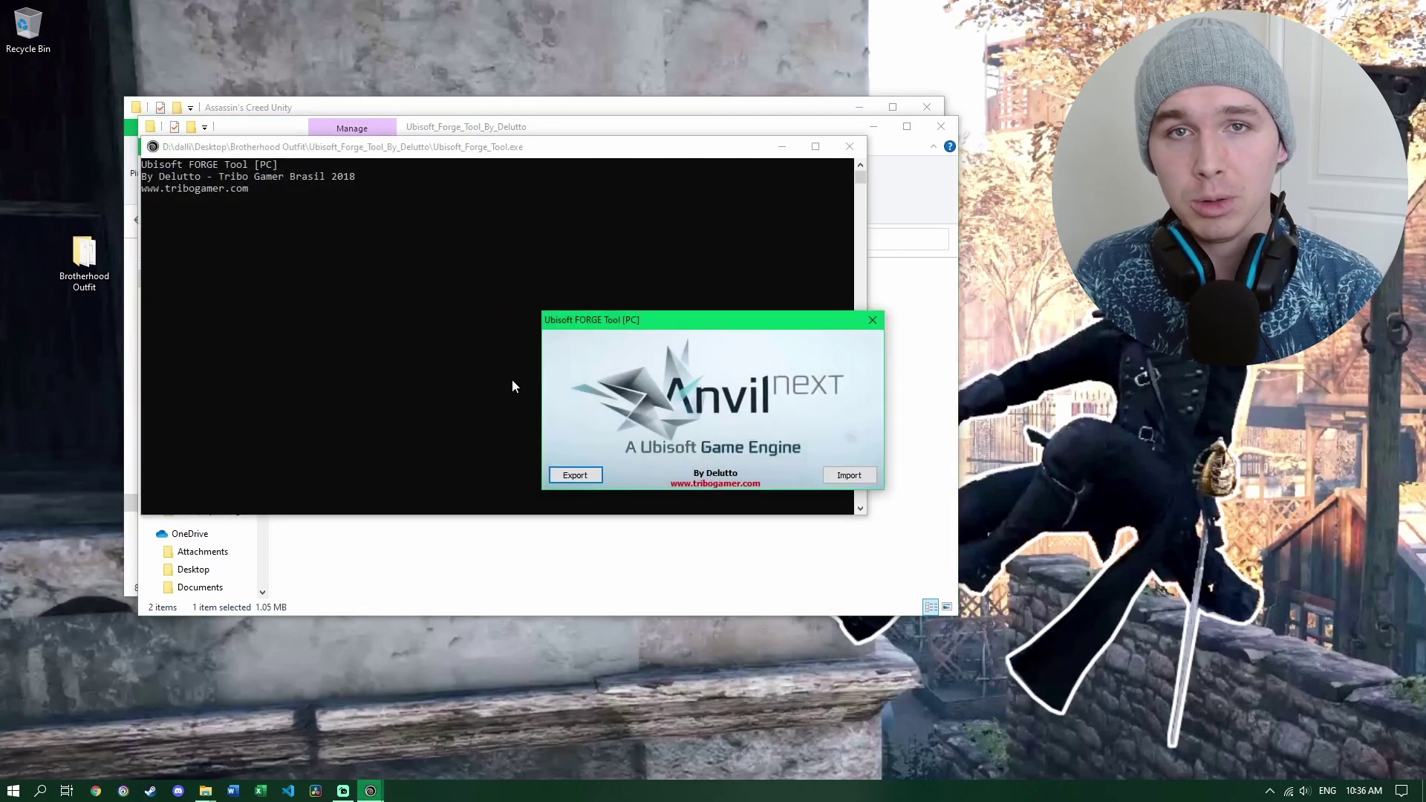
Export DataPC_ACU_Paris.forge into the 'exported' folder and close the console once it reports Done.
{"action": "left_click", "coordinate": [574, 476]}
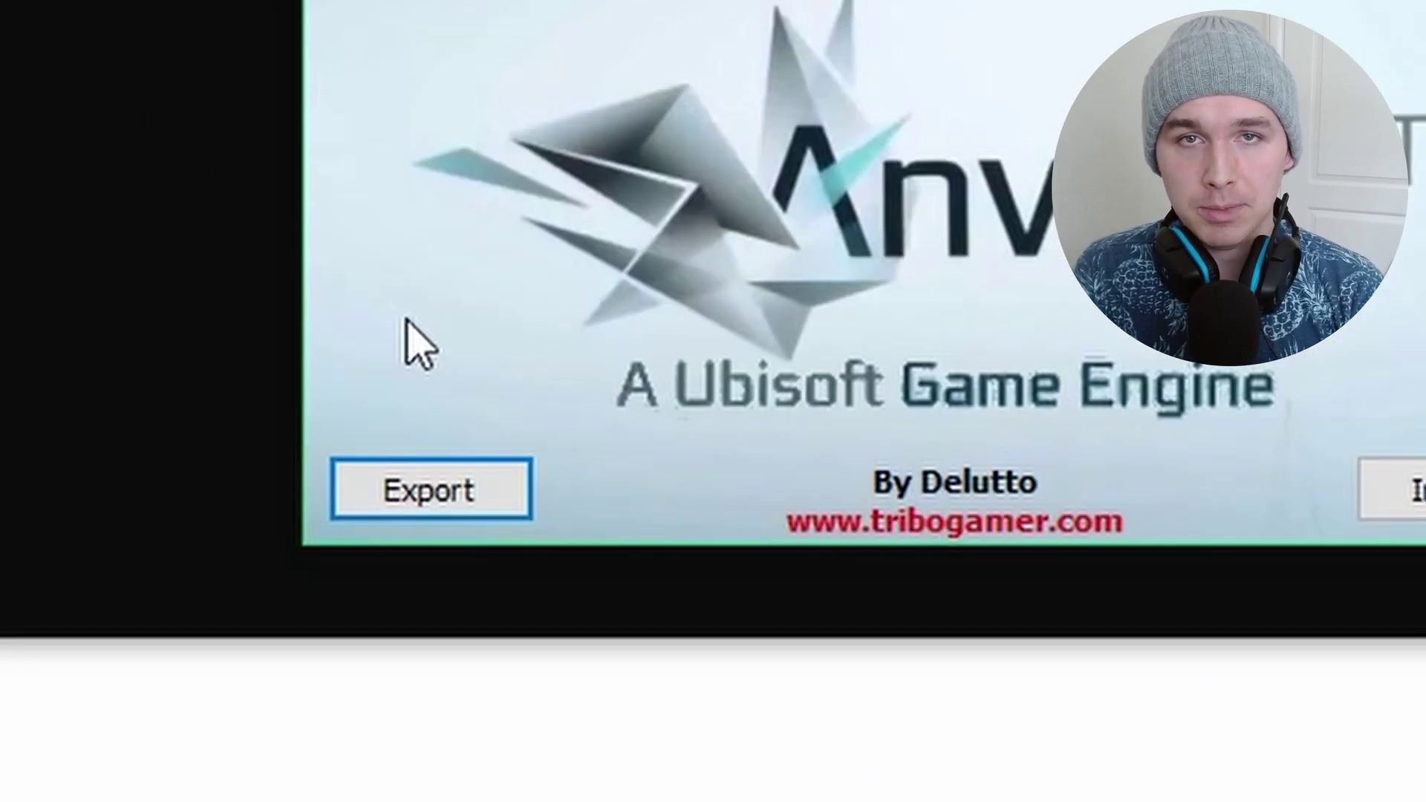
{"action": "left_click", "coordinate": [431, 492]}
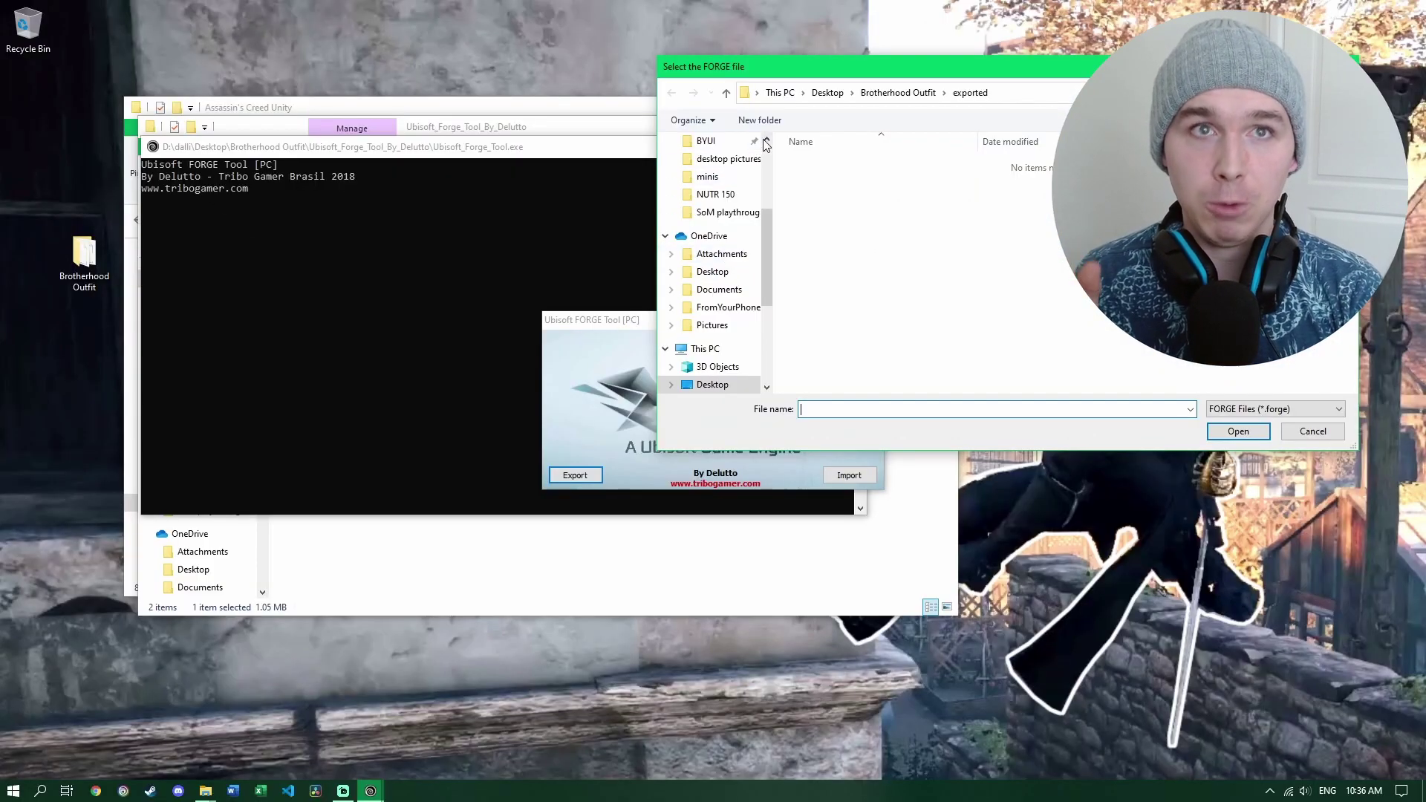
{"action": "double_click", "coordinate": [819, 180]}
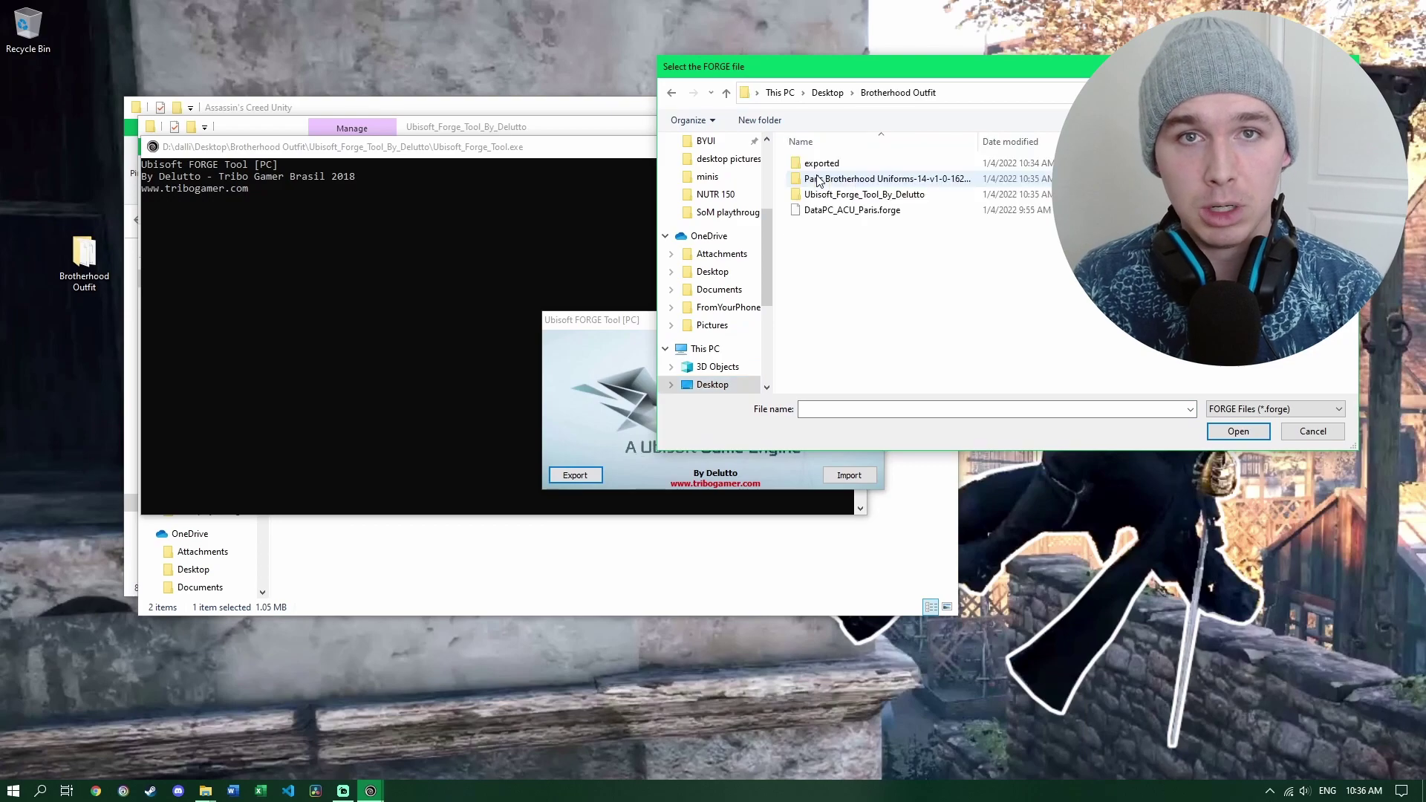
{"action": "left_click", "coordinate": [840, 213]}
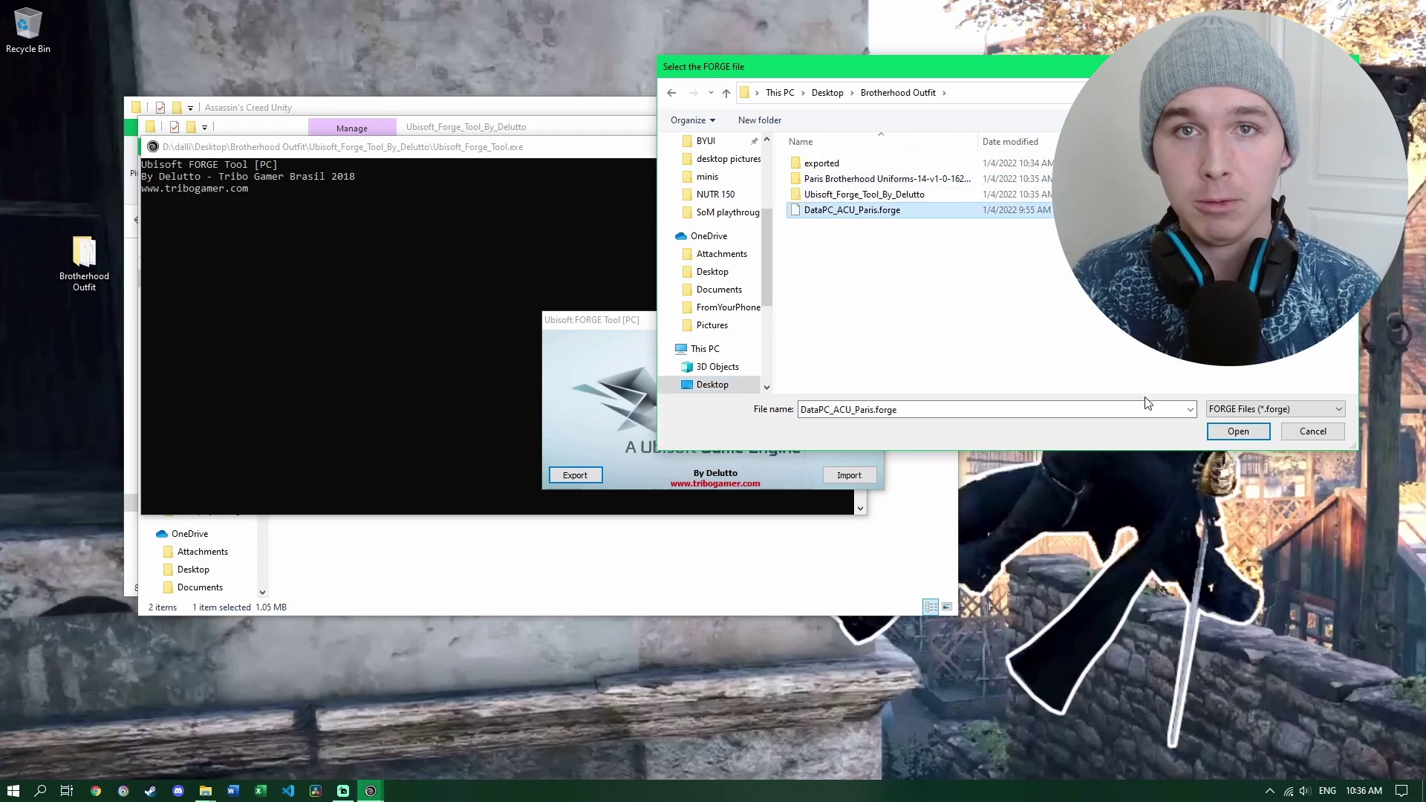
{"action": "left_click", "coordinate": [1241, 431]}
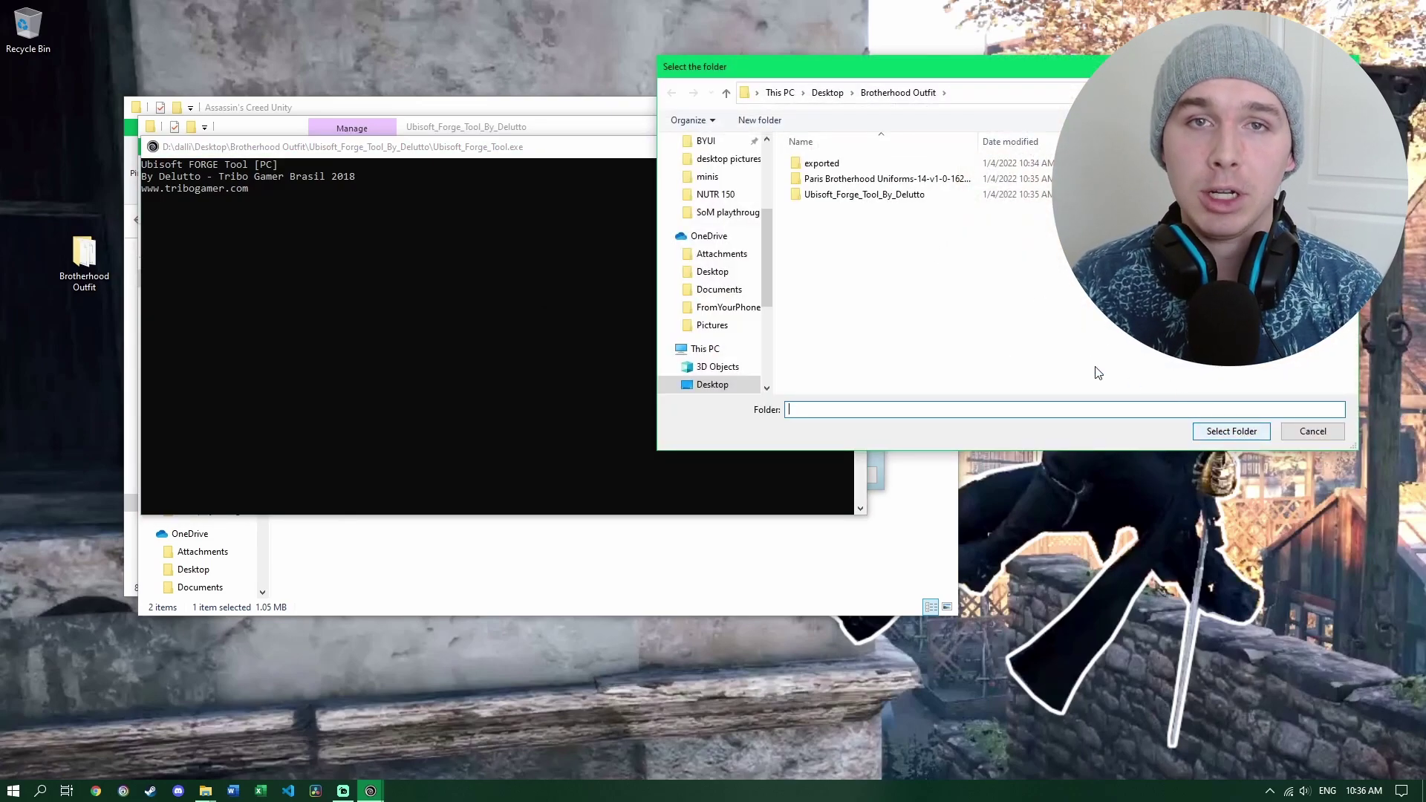
{"action": "left_click", "coordinate": [821, 163]}
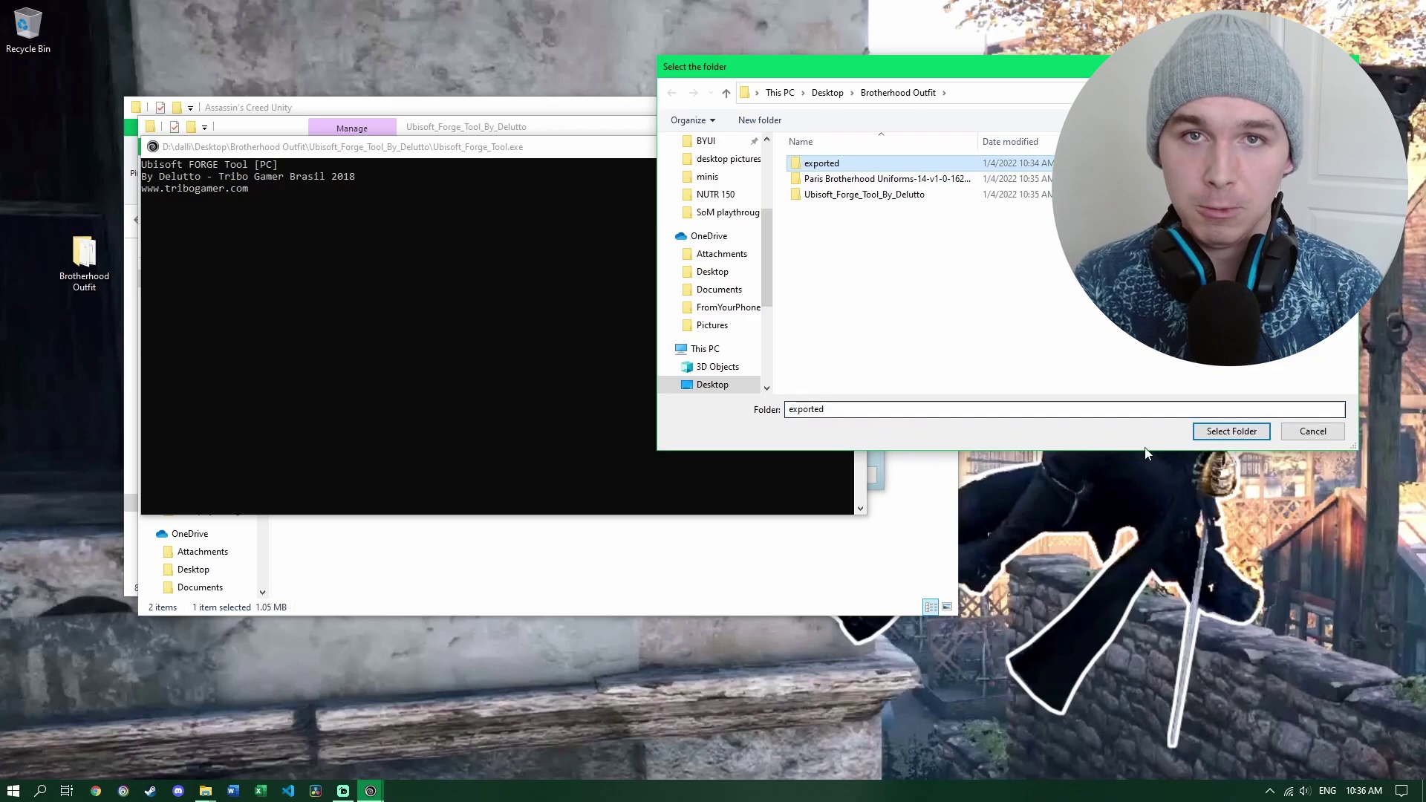
{"action": "left_click", "coordinate": [1227, 431]}
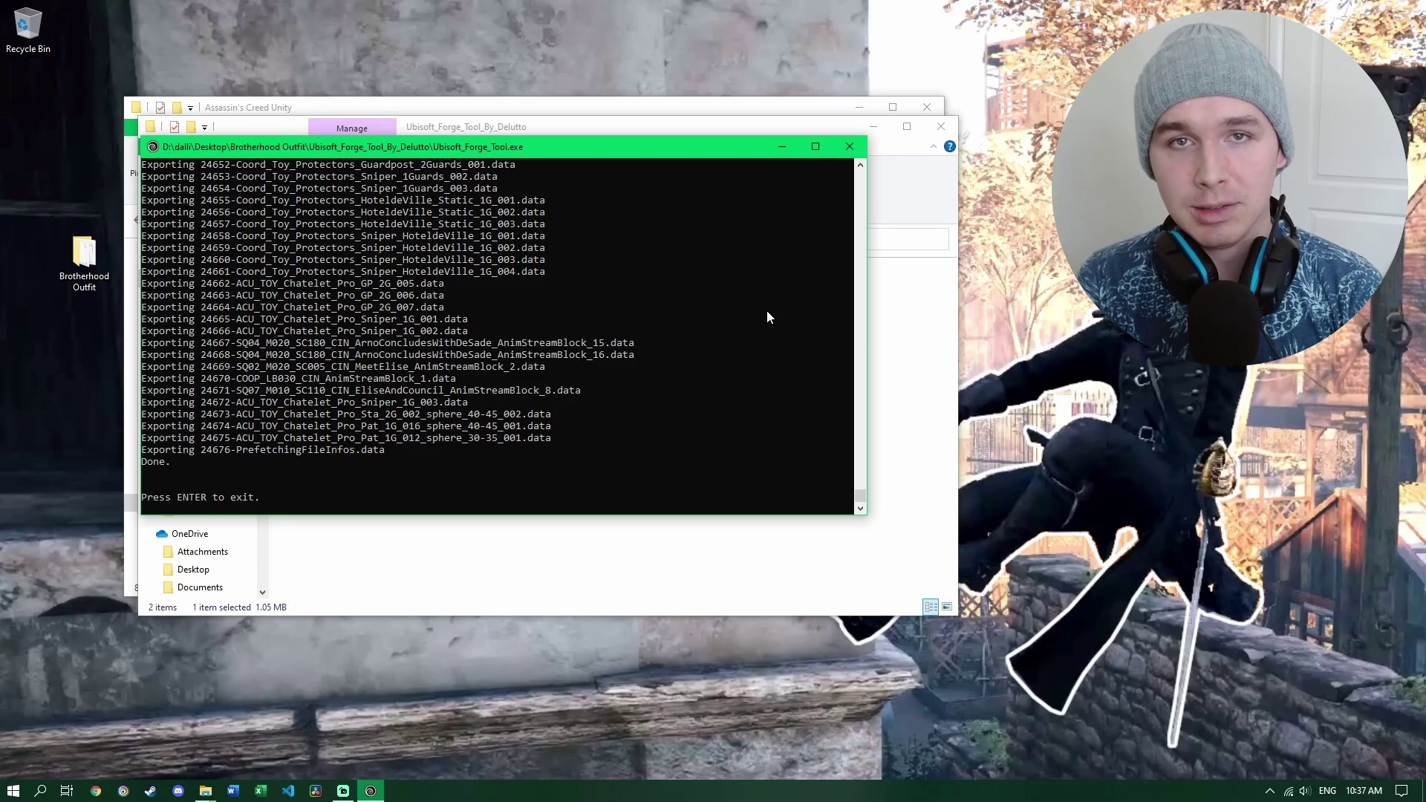
{"action": "key", "text": "Return"}
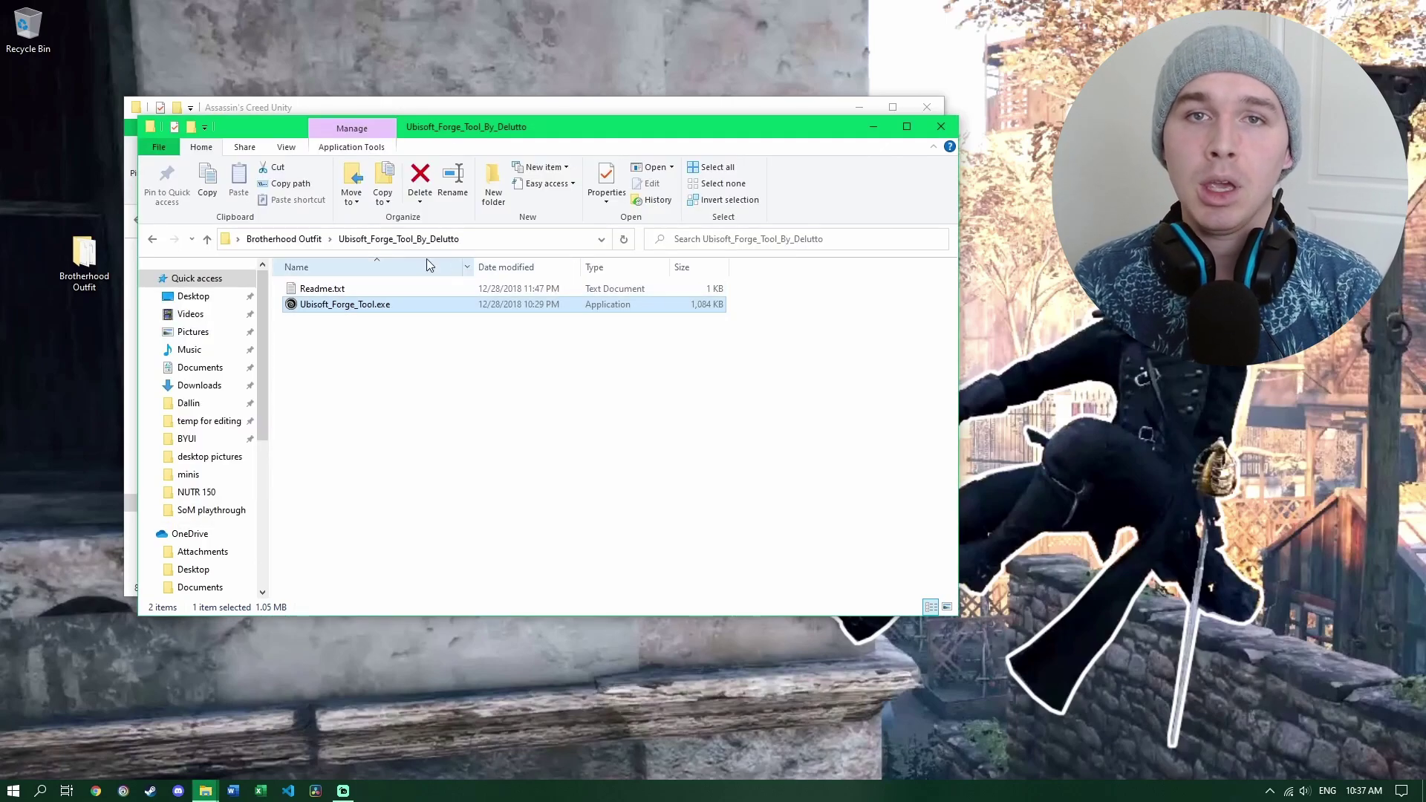
After checking the exported folder, browse into Paris Brotherhood Uniforms > Paris Brotherhood > DataPC_ACU_Paris.forge.
{"action": "left_click", "coordinate": [207, 239]}
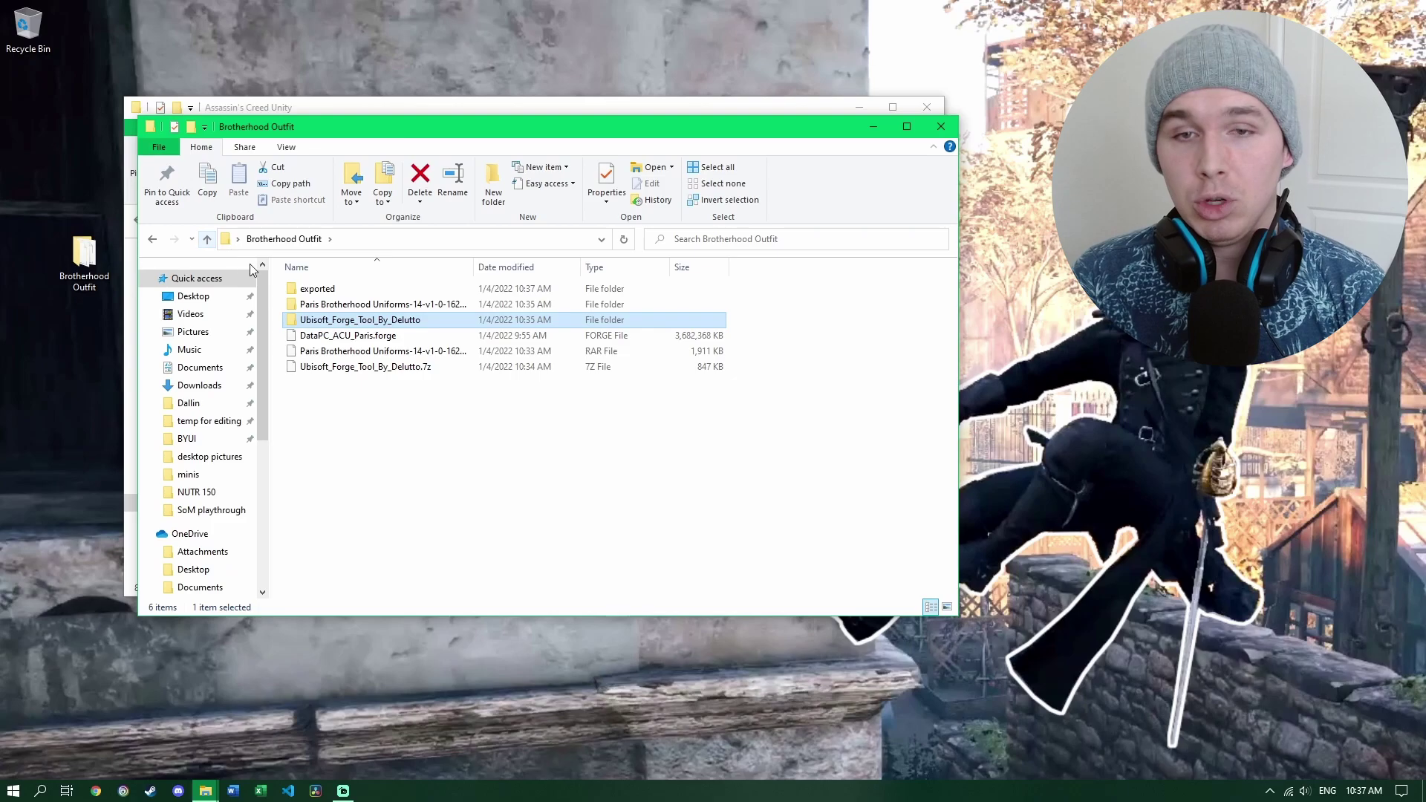
{"action": "double_click", "coordinate": [317, 289]}
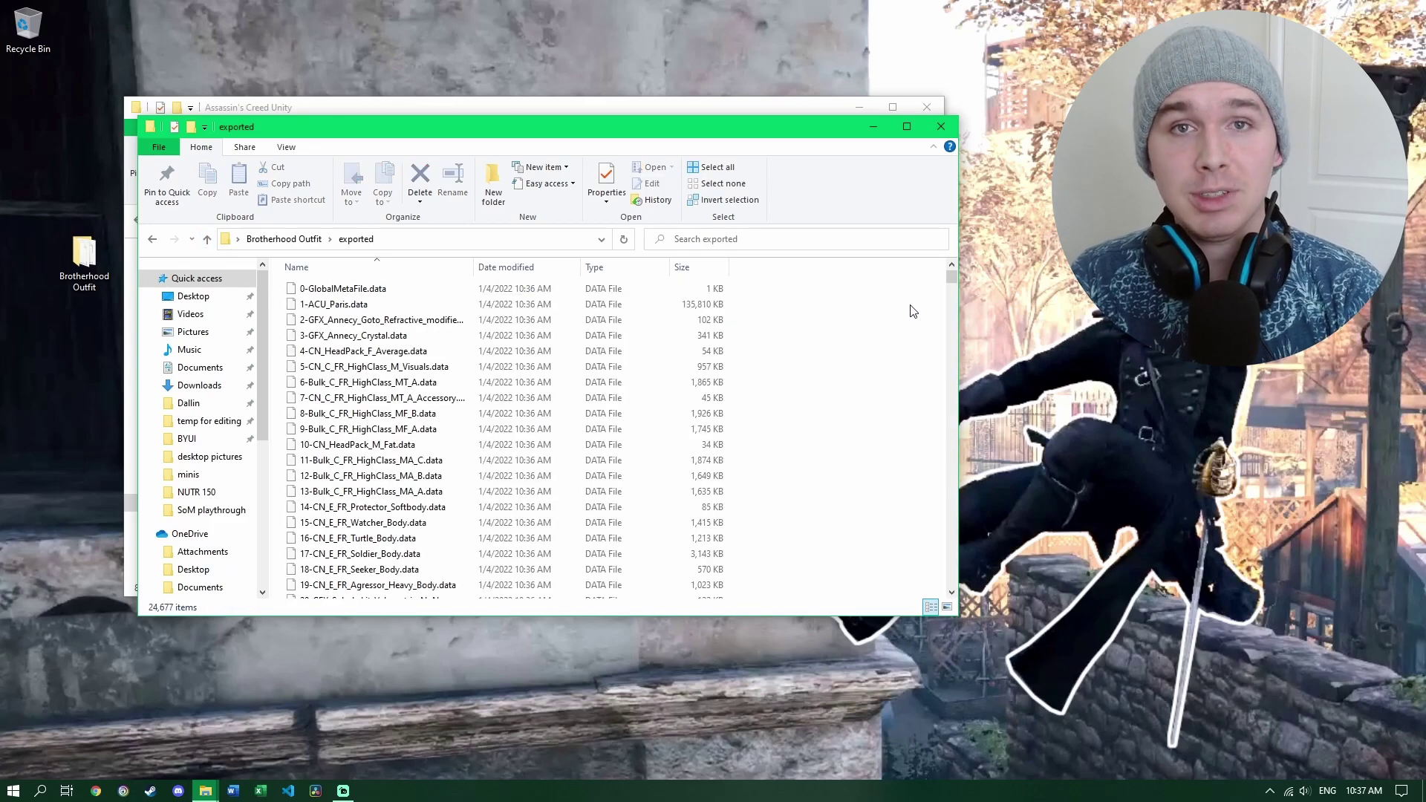
{"action": "mouse_move", "coordinate": [953, 279]}
{"action": "left_mouse_down"}
{"action": "mouse_move", "coordinate": [965, 380]}
{"action": "mouse_move", "coordinate": [950, 591]}
{"action": "mouse_move", "coordinate": [942, 262]}
{"action": "left_mouse_up"}
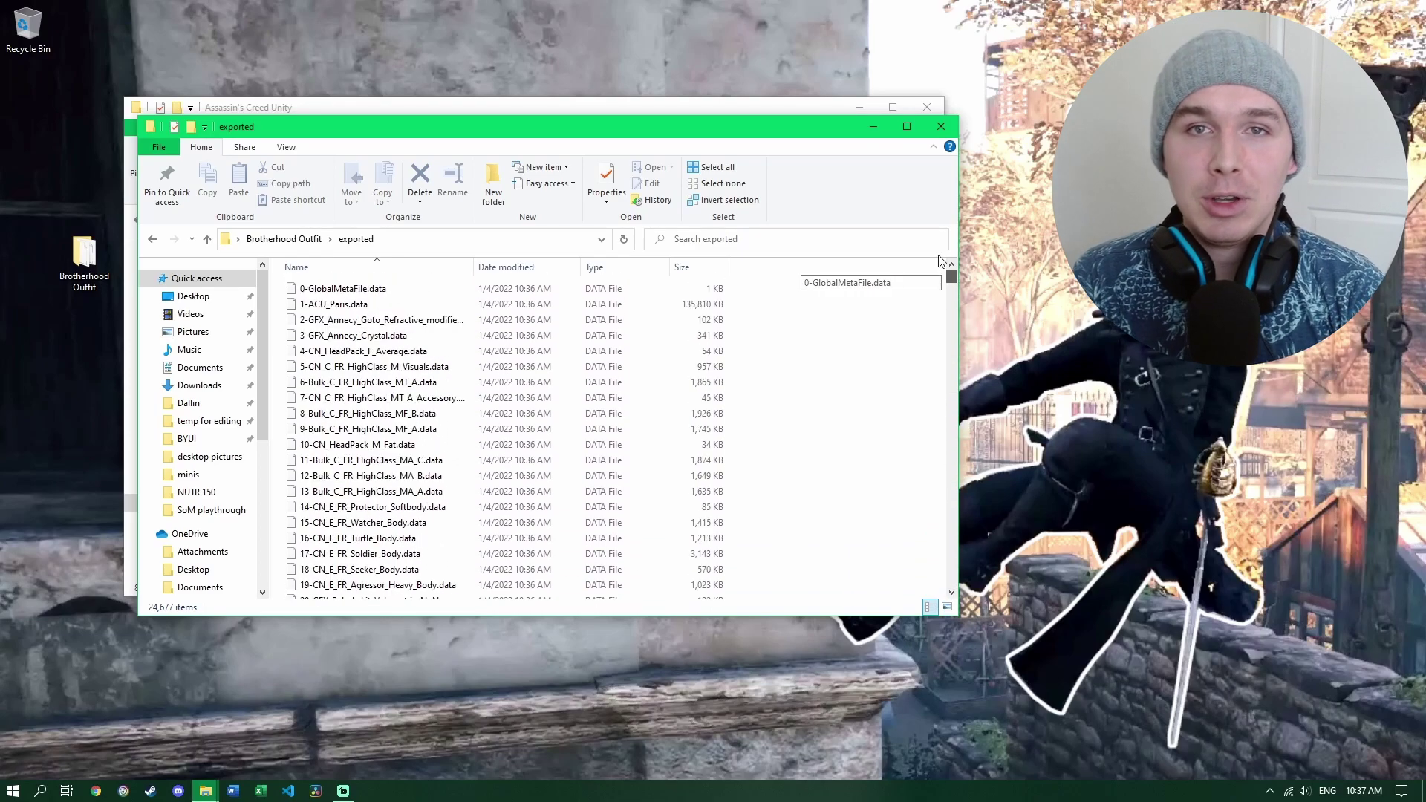
{"action": "left_click", "coordinate": [207, 239]}
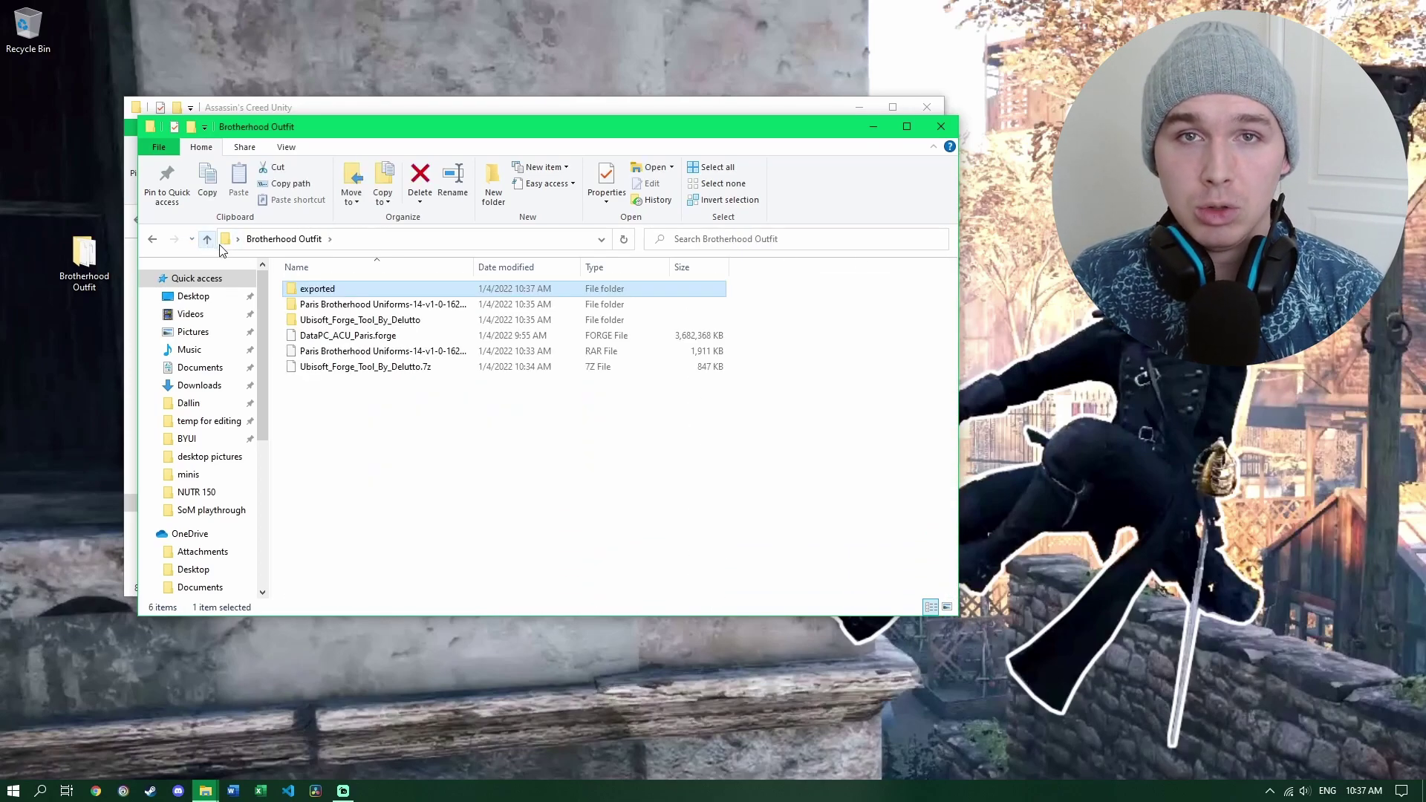
{"action": "double_click", "coordinate": [340, 306]}
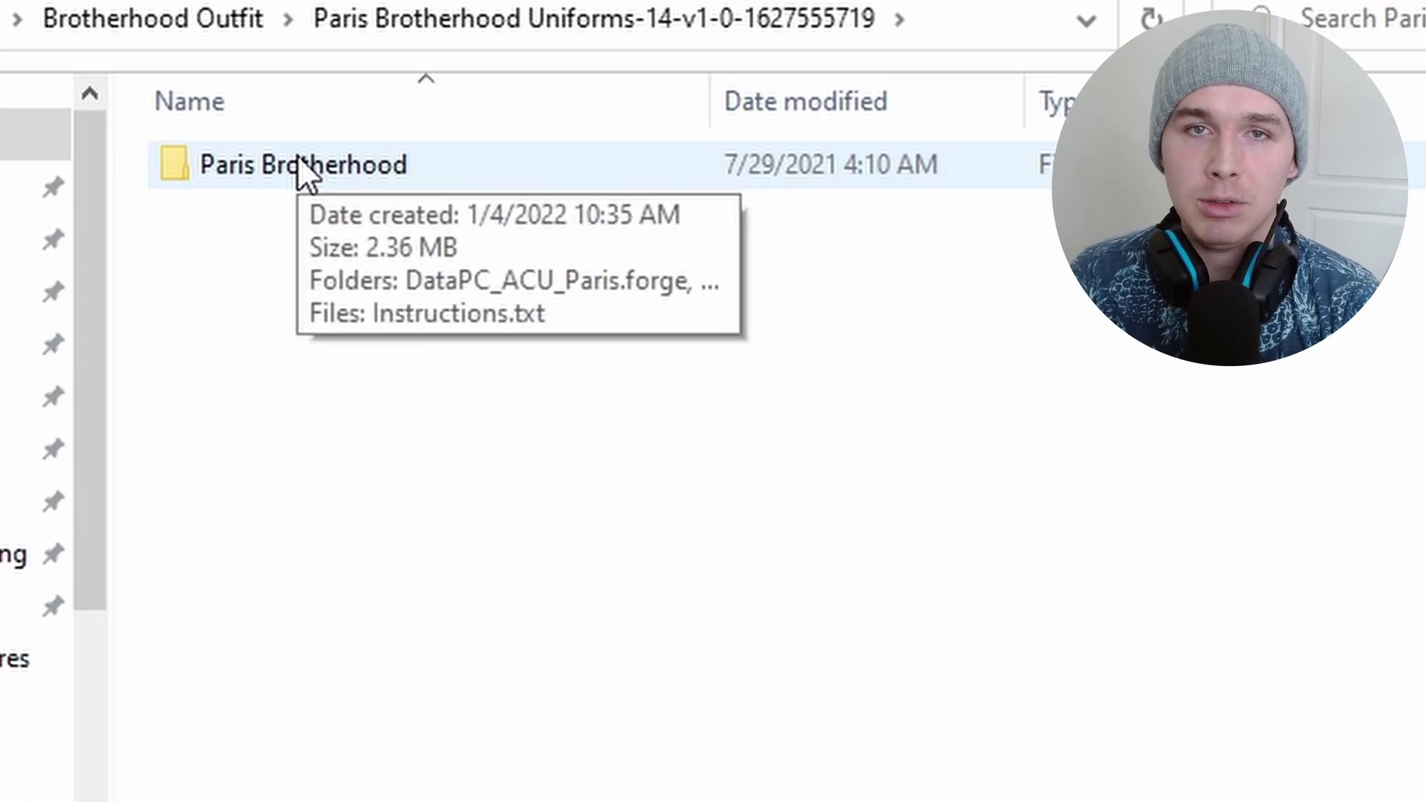
{"action": "double_click", "coordinate": [299, 159]}
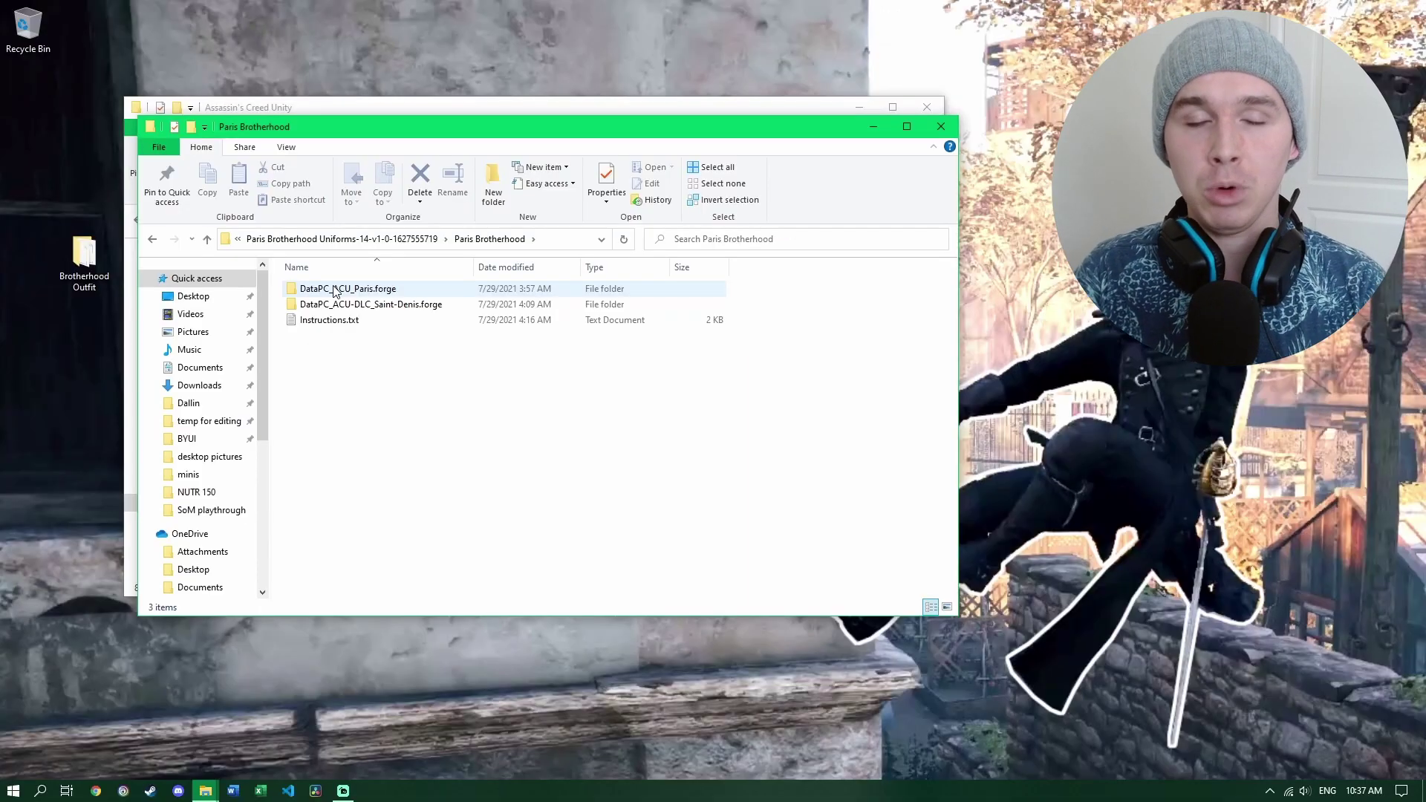
{"action": "double_click", "coordinate": [299, 160]}
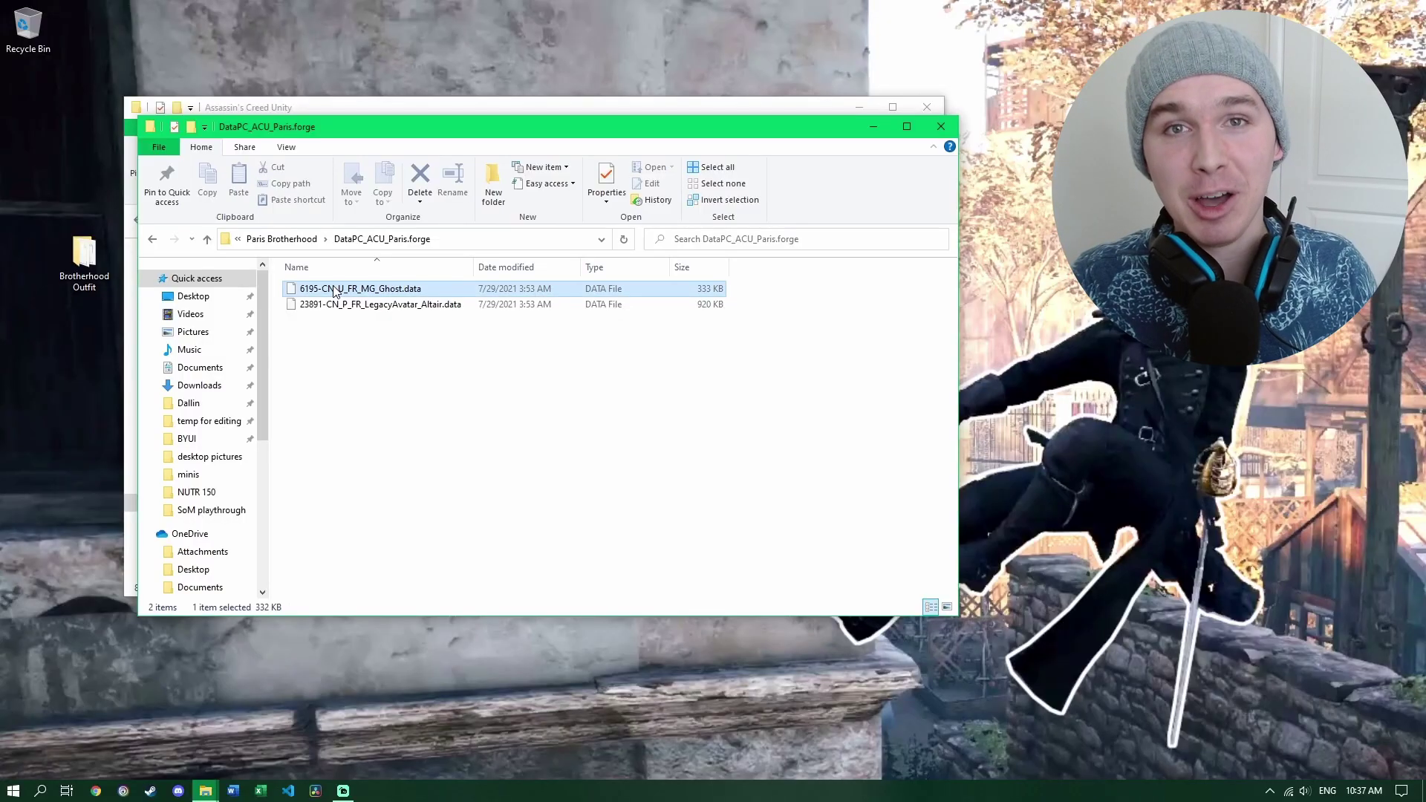
Cut the Ghost and LegacyAvatar_Altair data files and paste them into exported, replacing the originals.
{"action": "right_click", "coordinate": [365, 311]}
{"action": "left_click", "coordinate": [416, 416]}
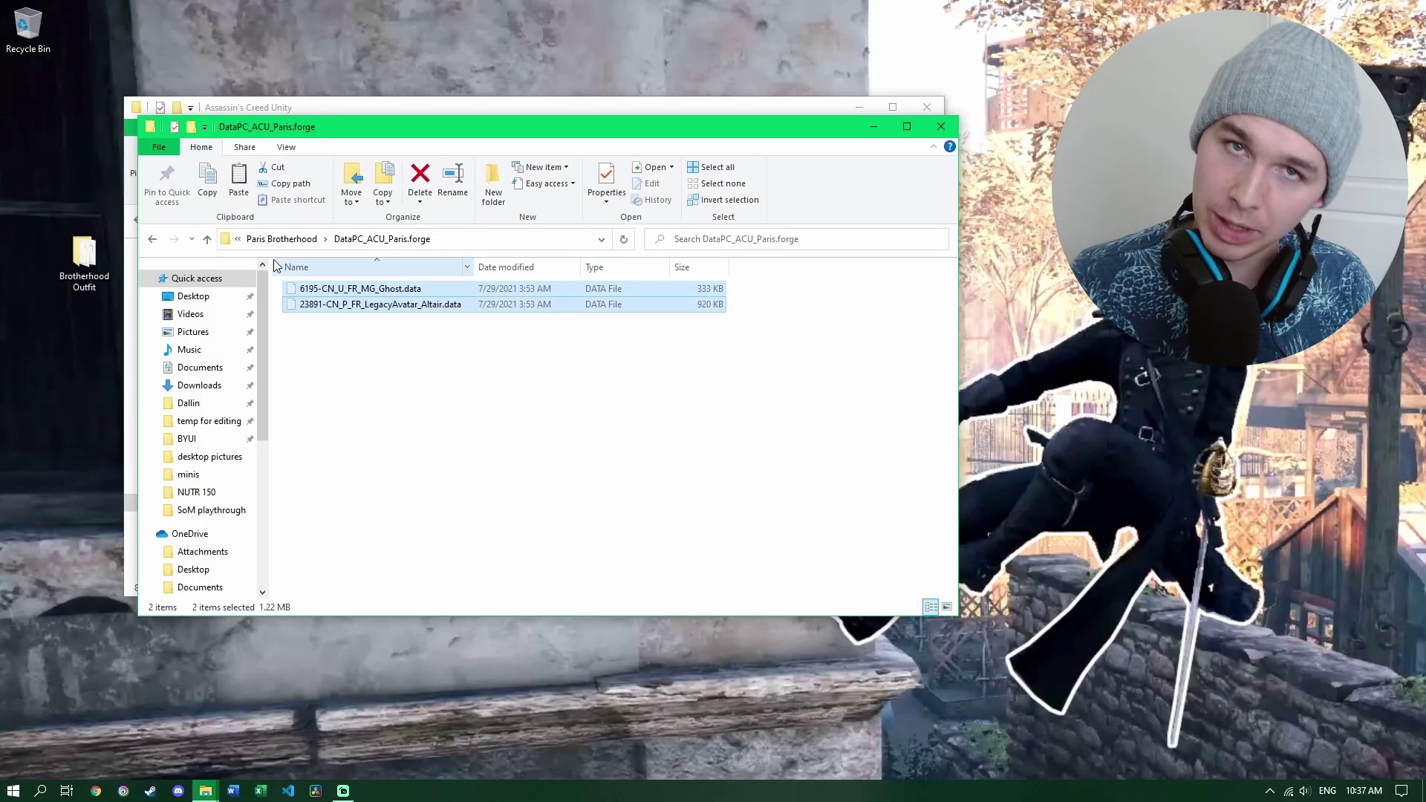
{"action": "left_click", "coordinate": [206, 239]}
{"action": "left_click", "coordinate": [206, 239]}
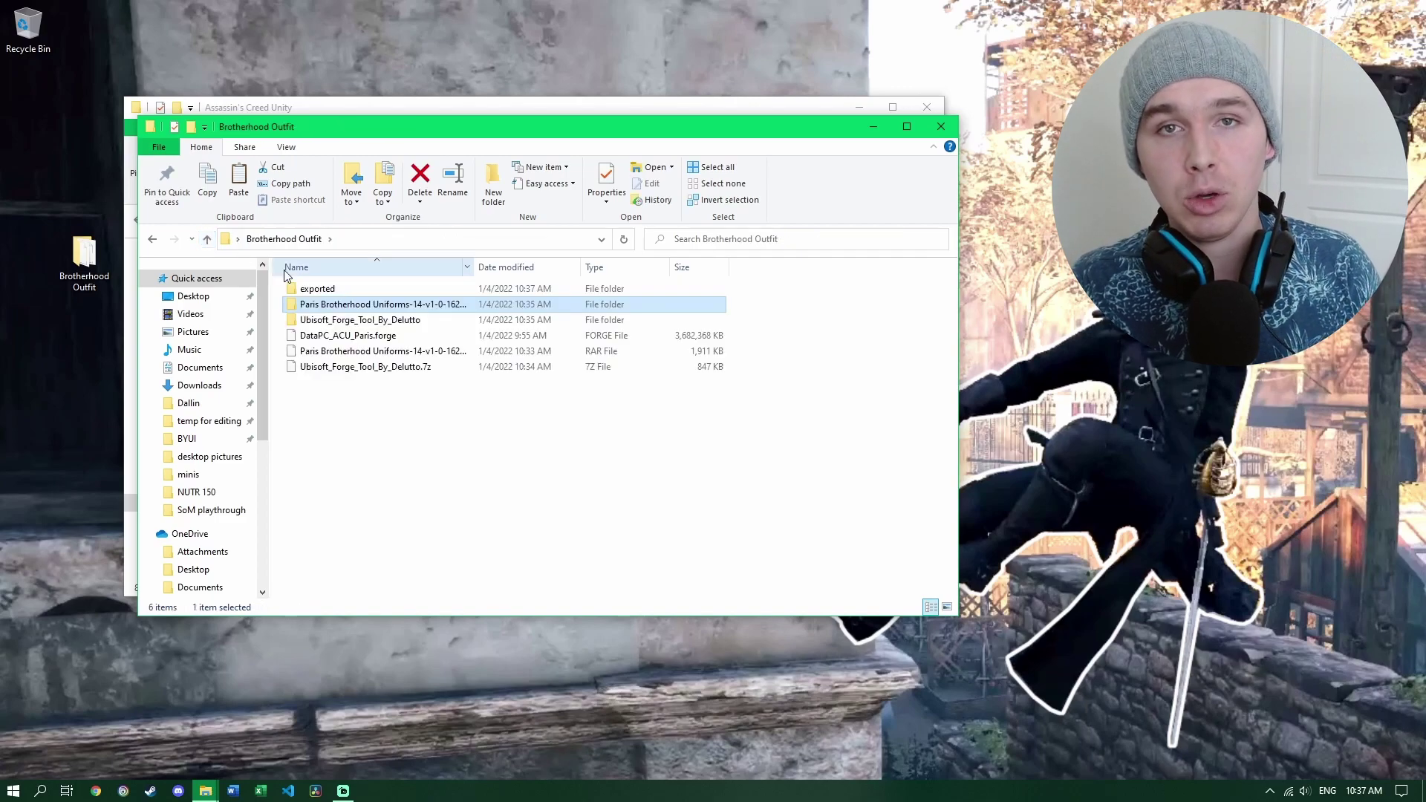
{"action": "double_click", "coordinate": [321, 292]}
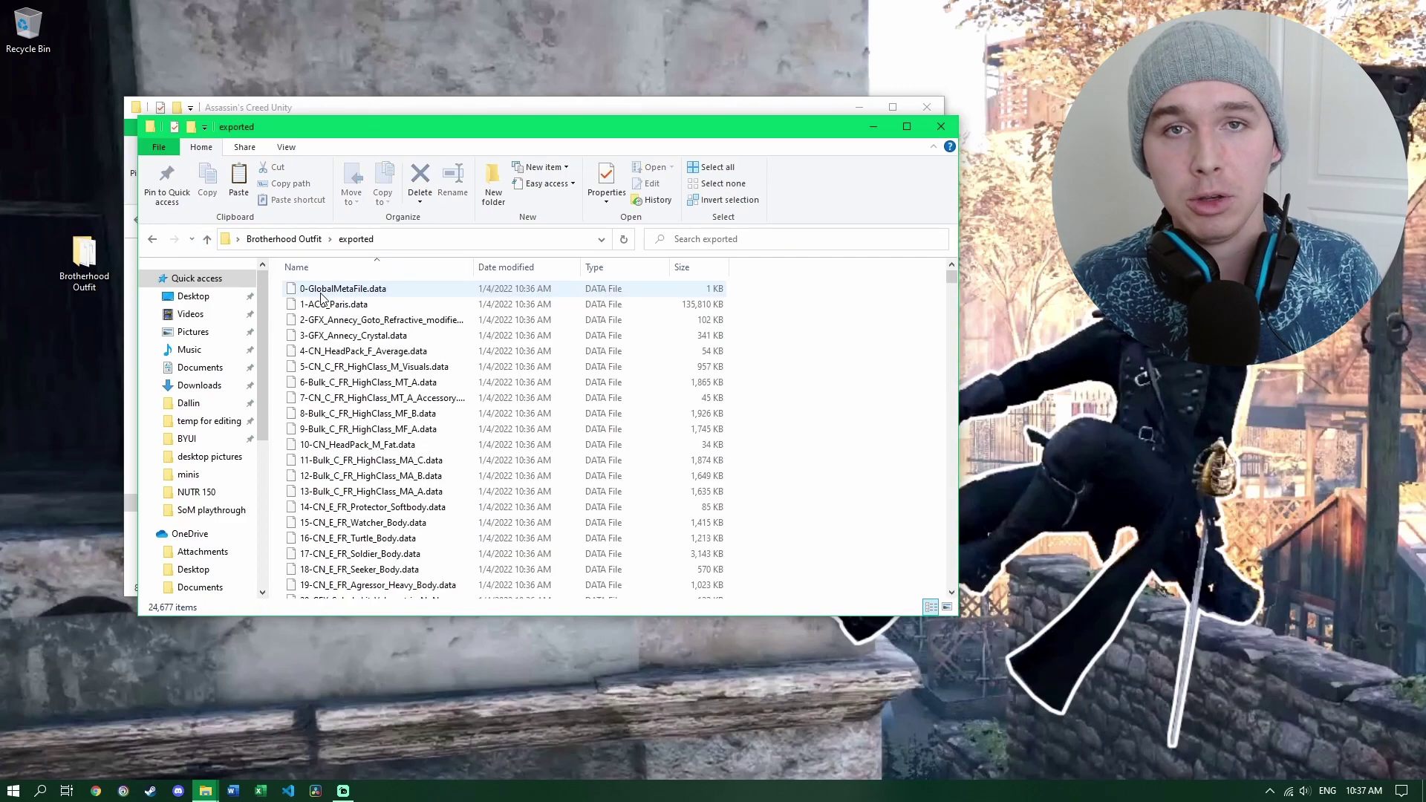
{"action": "right_click", "coordinate": [805, 421]}
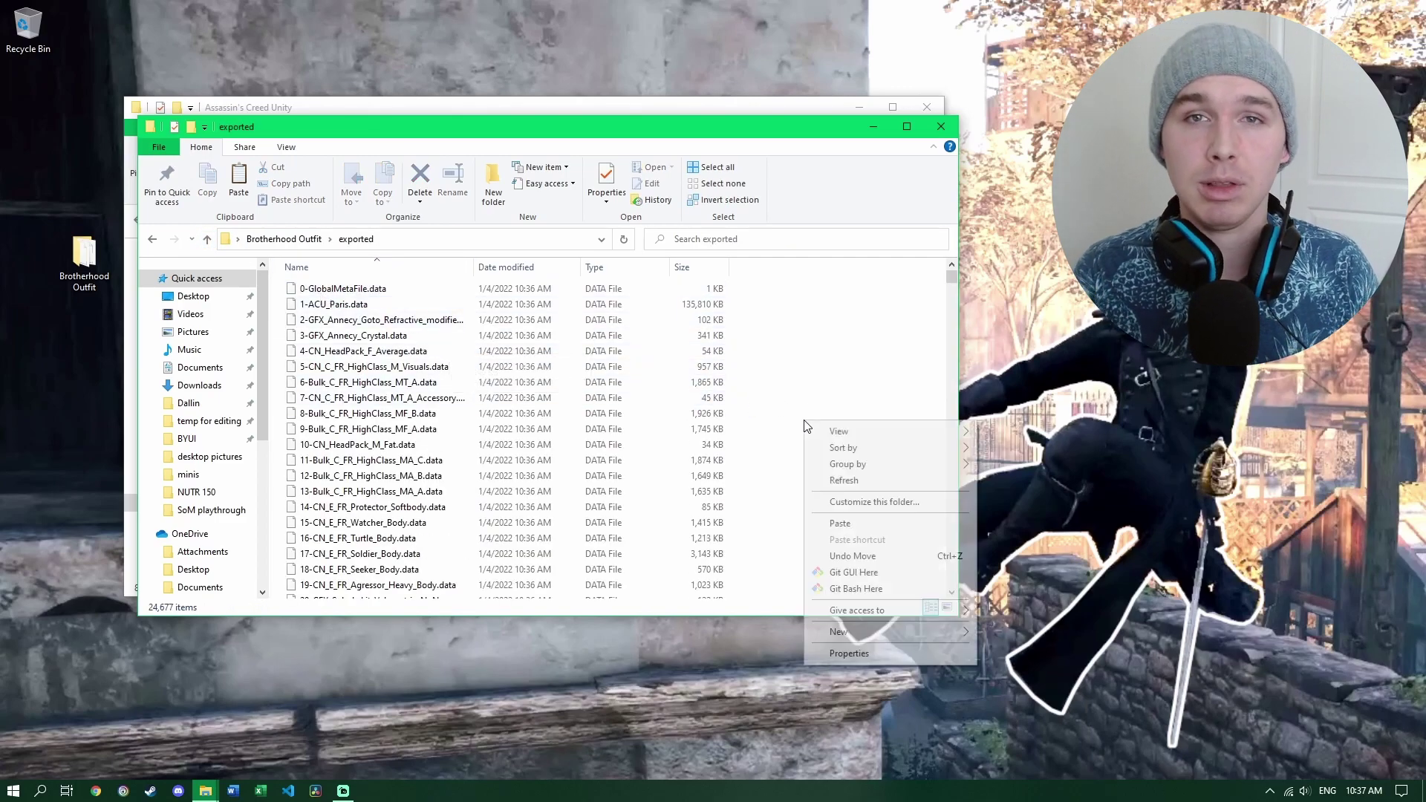
{"action": "left_click", "coordinate": [840, 525]}
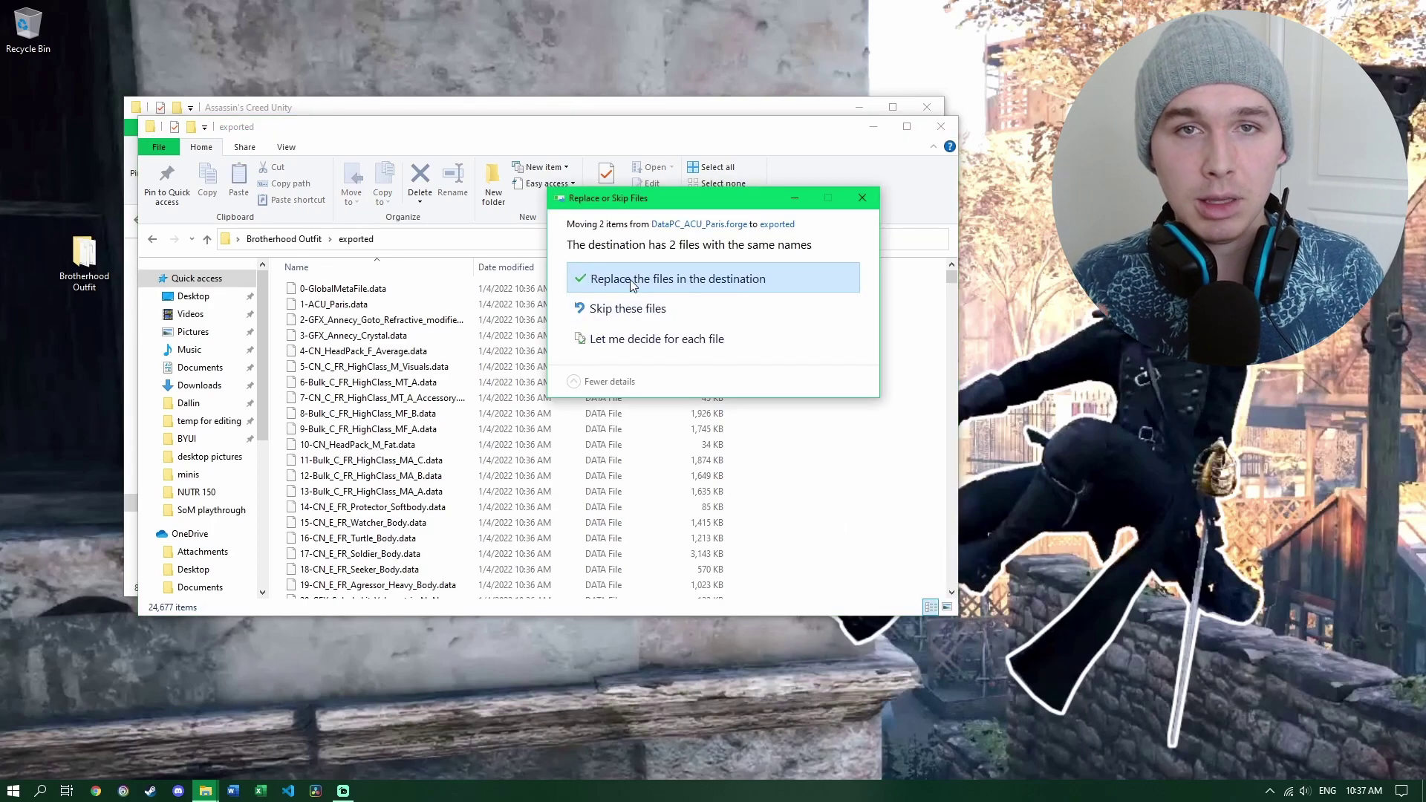
{"action": "left_click", "coordinate": [631, 281]}
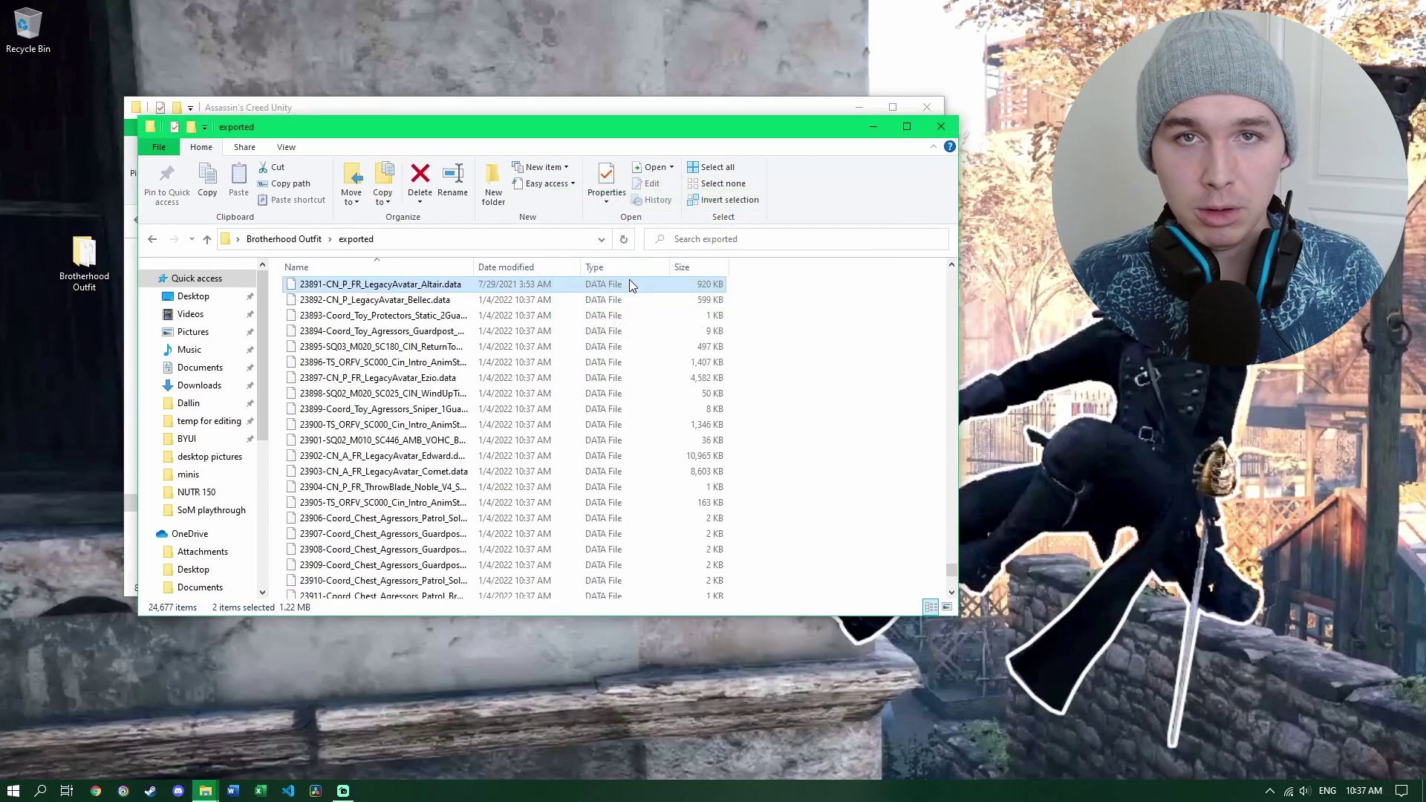
Open the Ubisoft_Forge_Tool_By_Delutto folder from Brotherhood Outfit.
{"action": "left_click", "coordinate": [208, 240]}
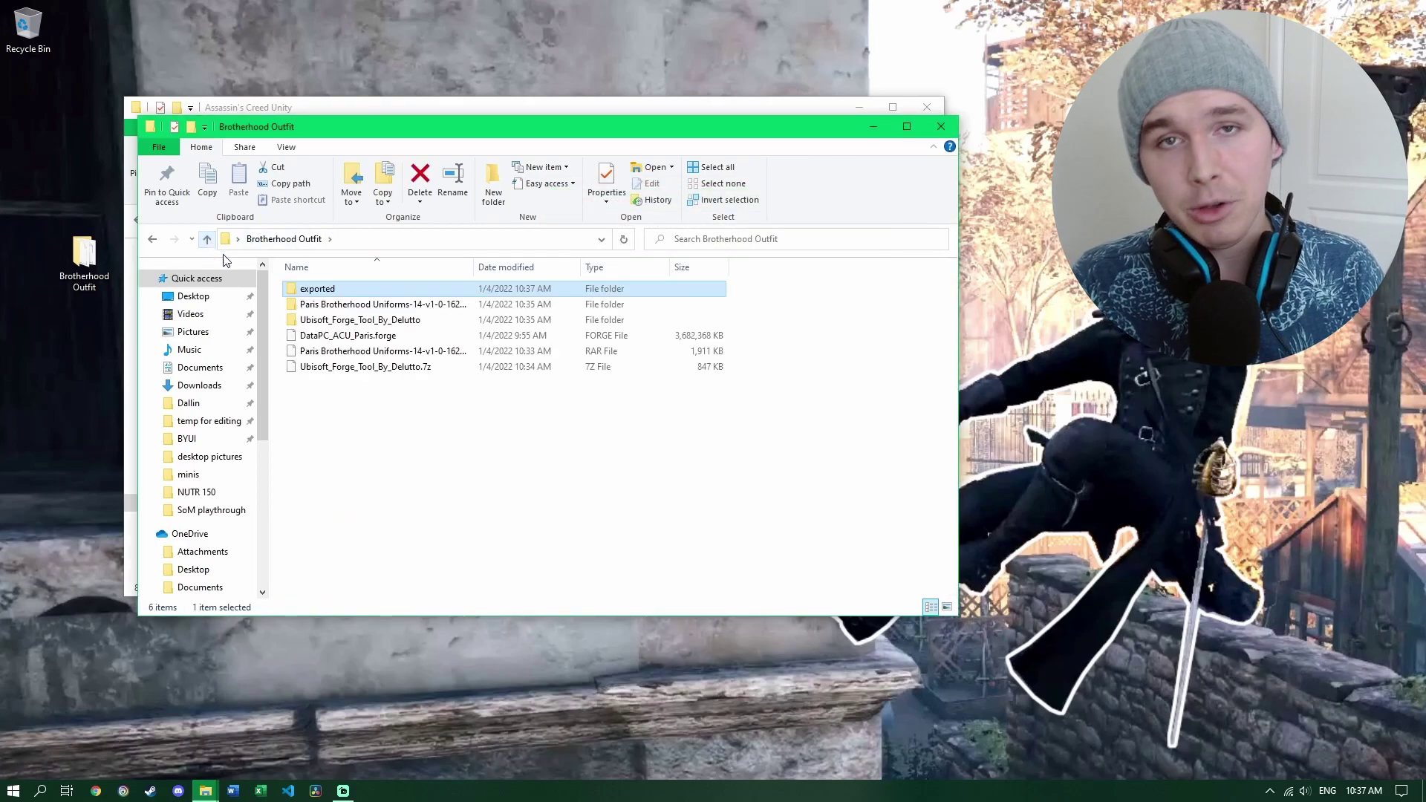
{"action": "left_click", "coordinate": [331, 323]}
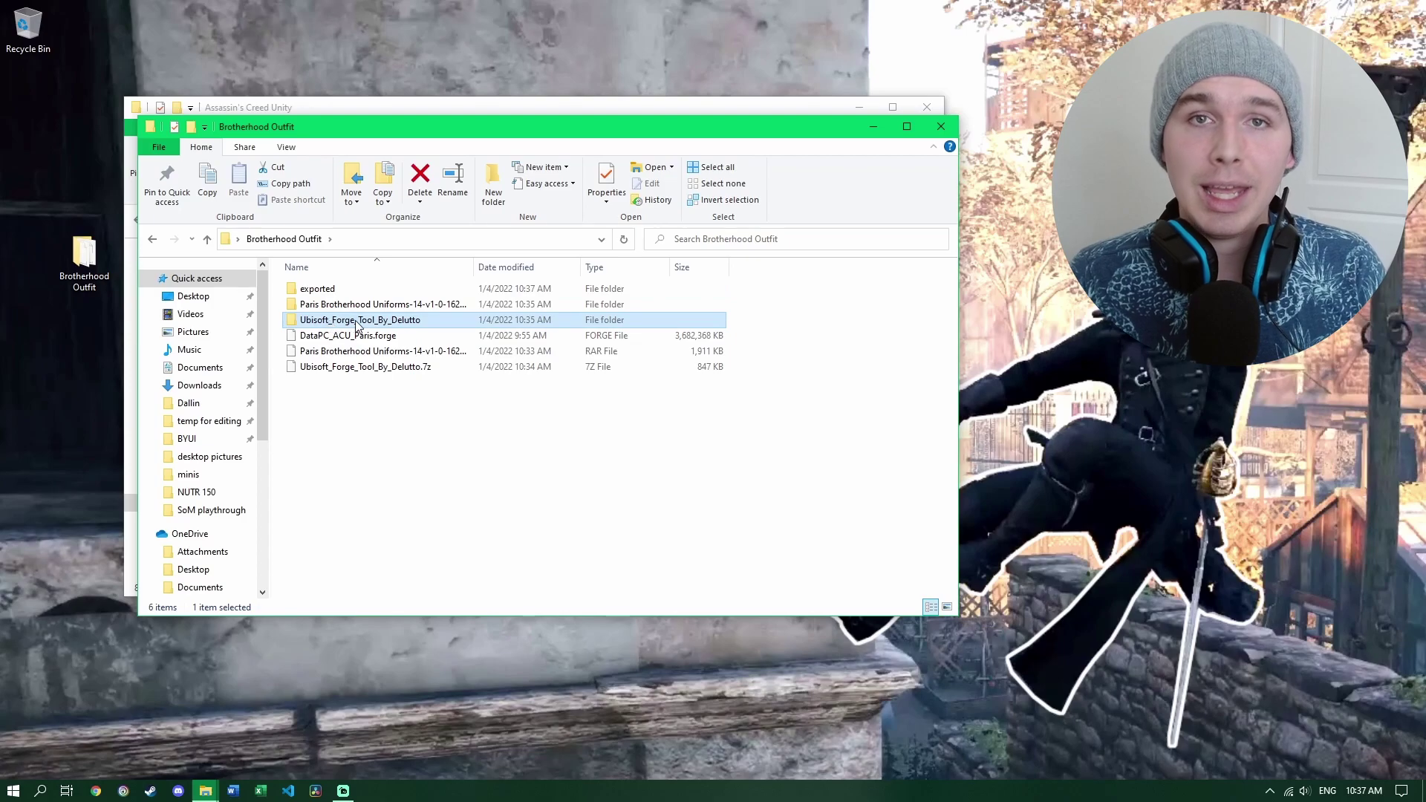
{"action": "double_click", "coordinate": [333, 321]}
Import the 'exported' folder back into DataPC_ACU_Paris.forge and close the console when done.
{"action": "double_click", "coordinate": [331, 306]}
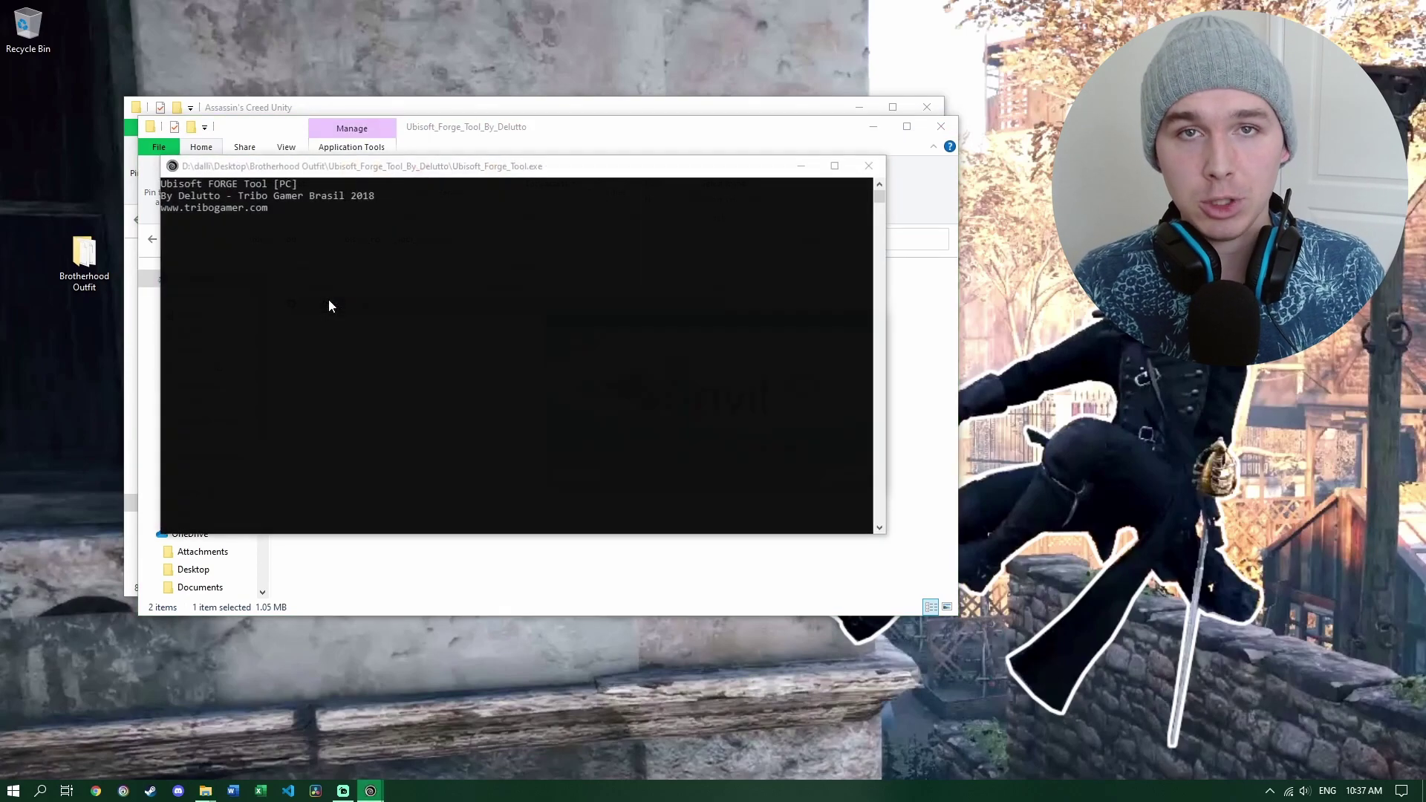
{"action": "left_click", "coordinate": [848, 475]}
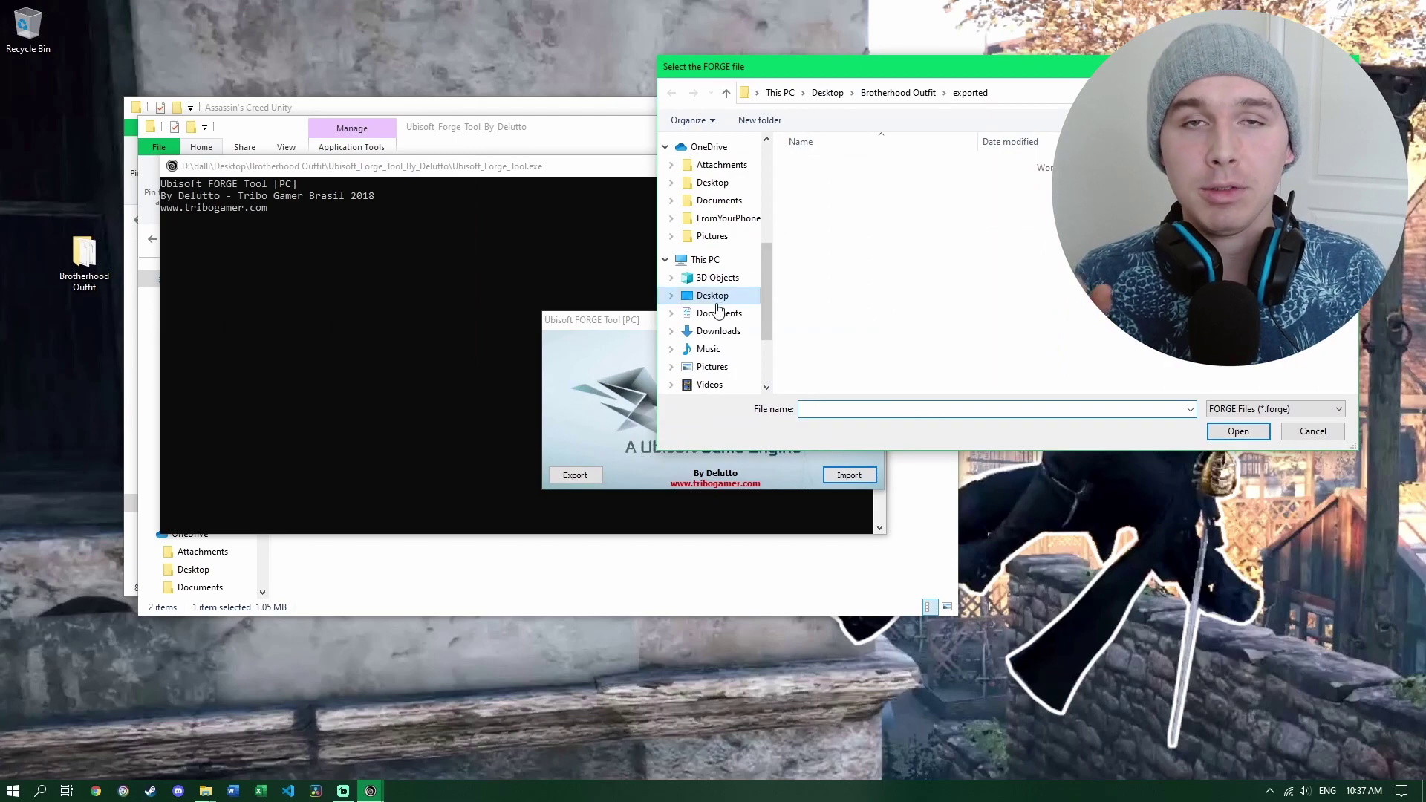
{"action": "left_click", "coordinate": [726, 94]}
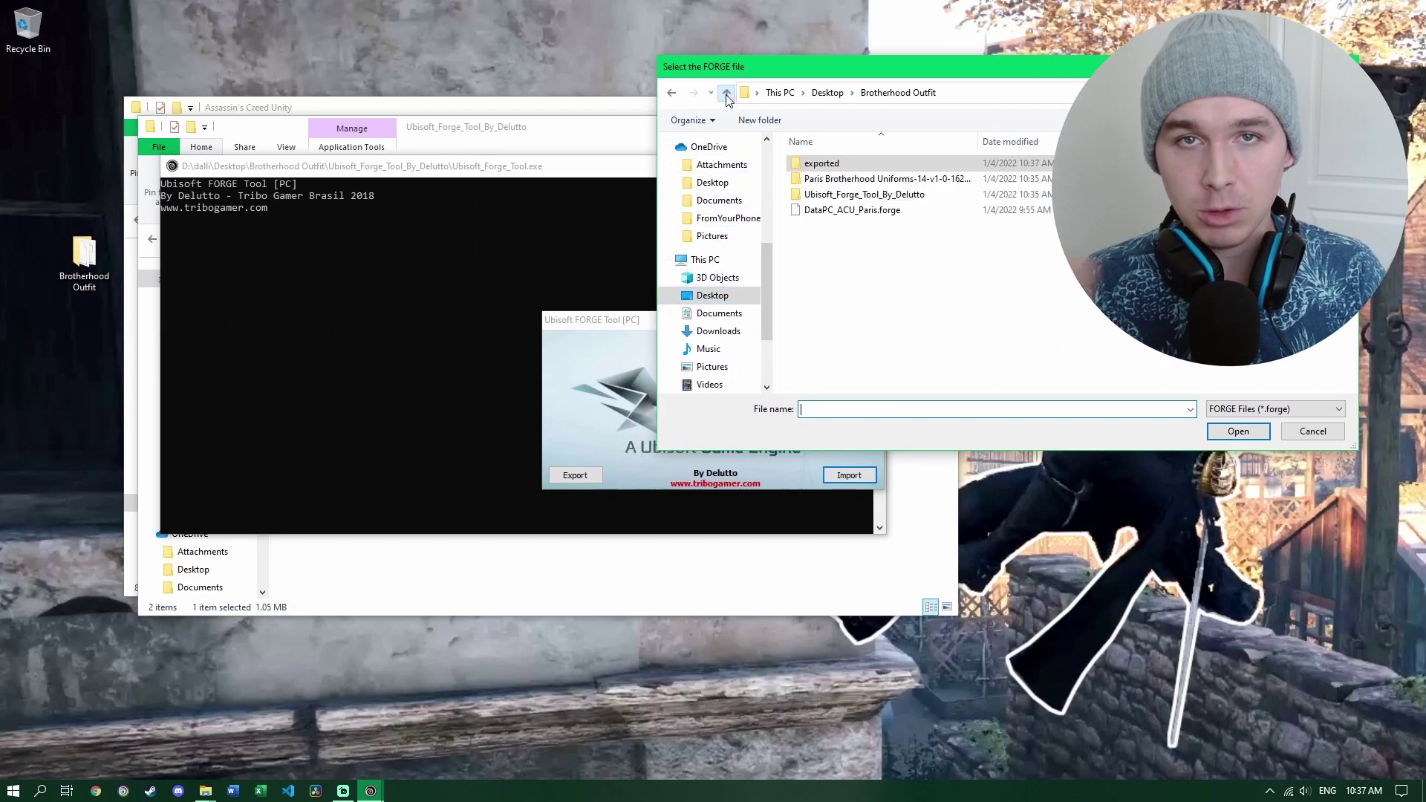
{"action": "left_click", "coordinate": [825, 212]}
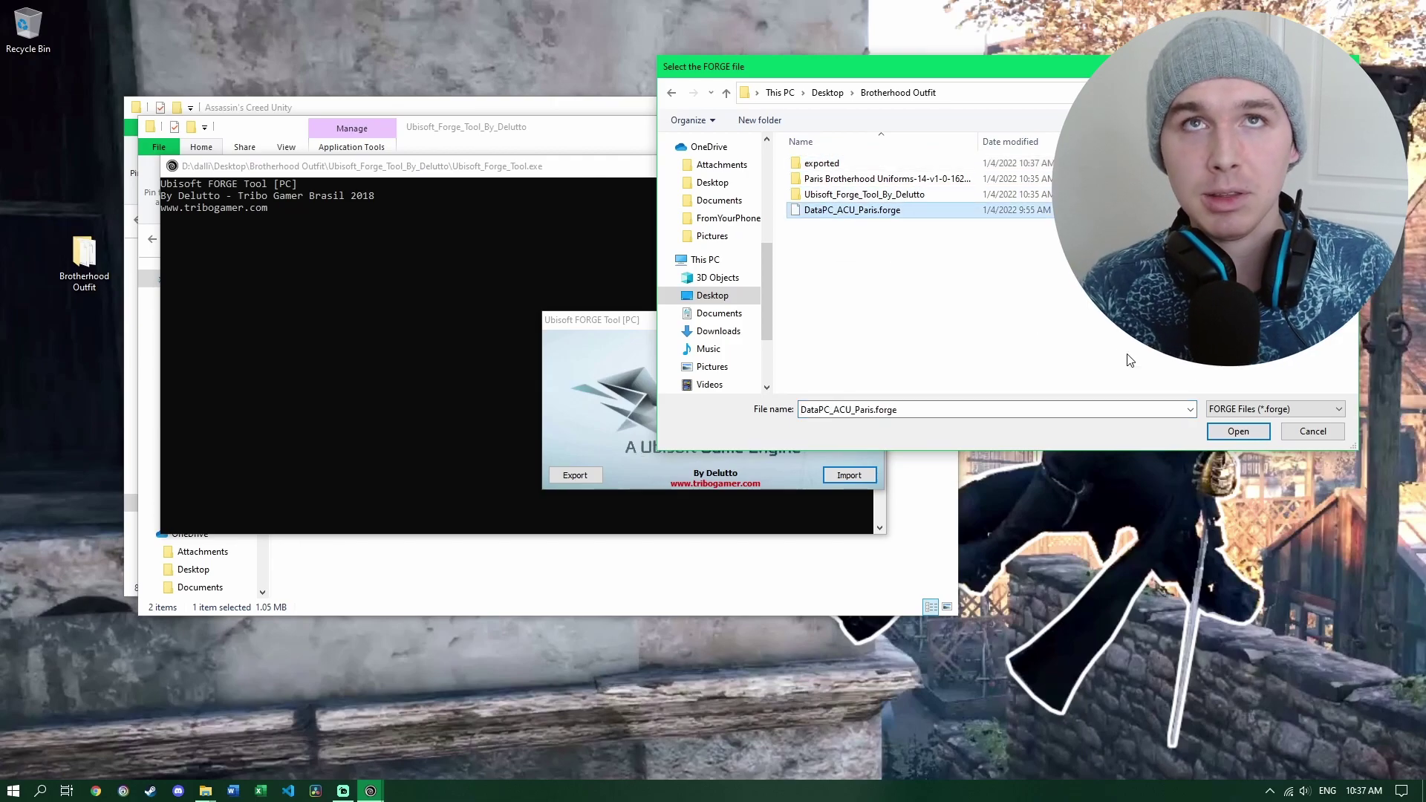
{"action": "left_click", "coordinate": [1237, 432]}
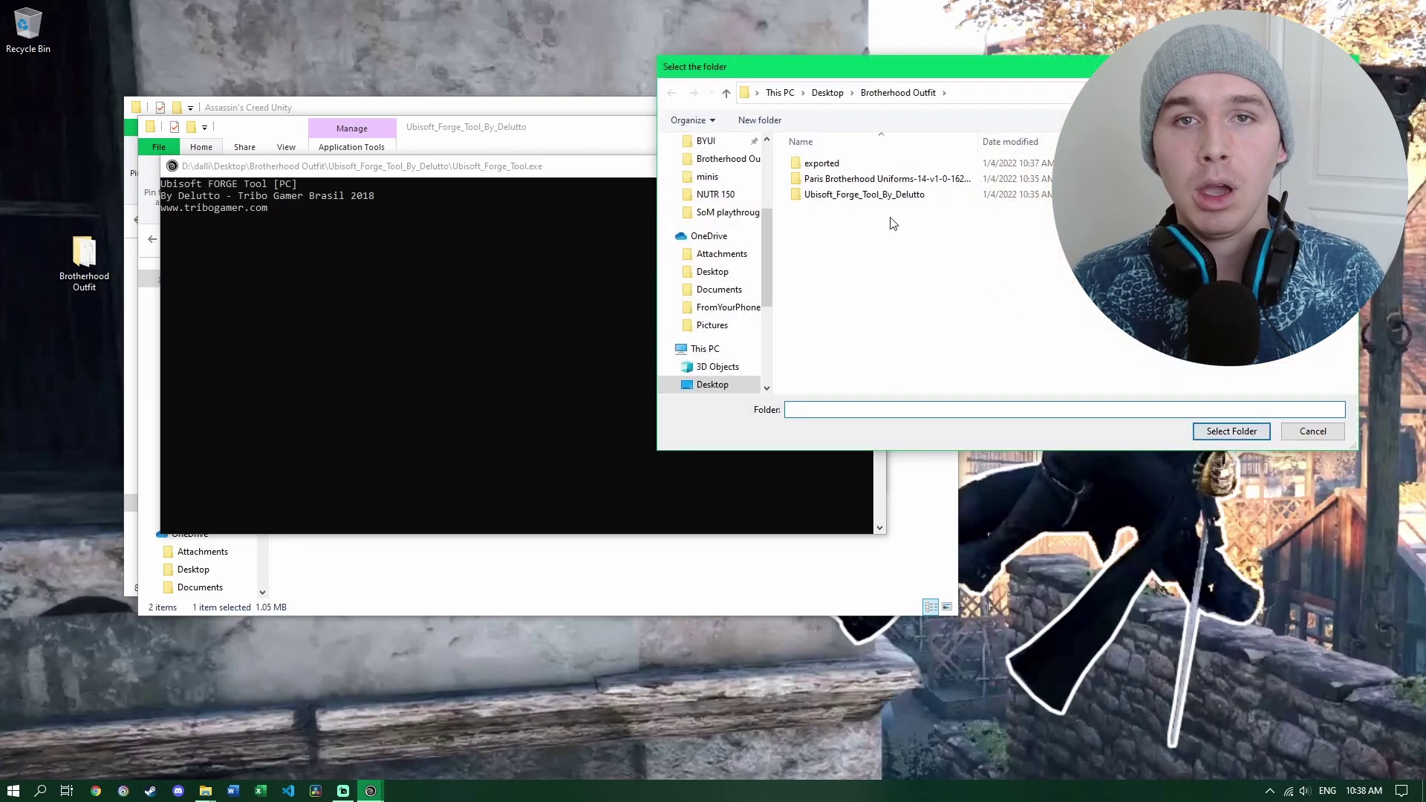
{"action": "left_click", "coordinate": [822, 169]}
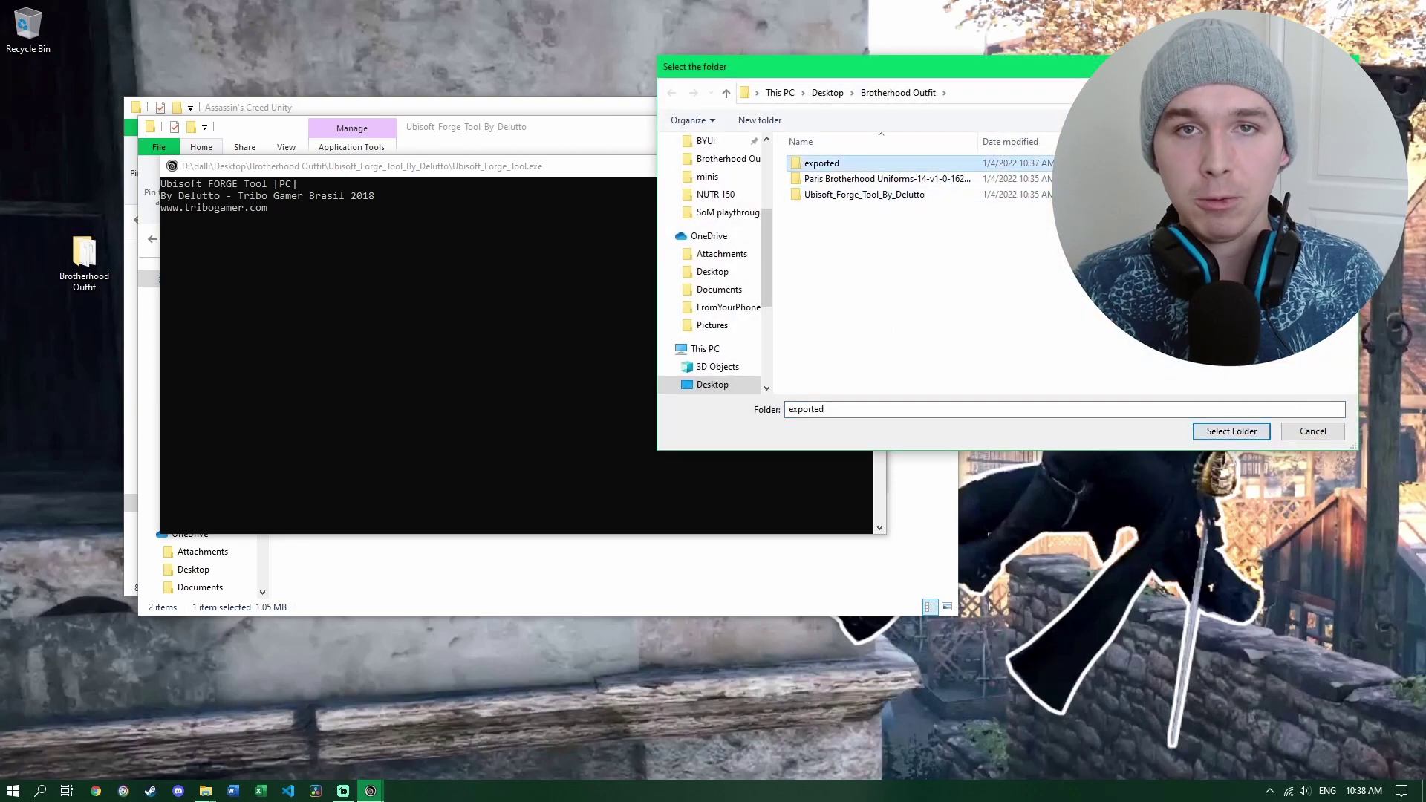
{"action": "left_click", "coordinate": [1212, 433]}
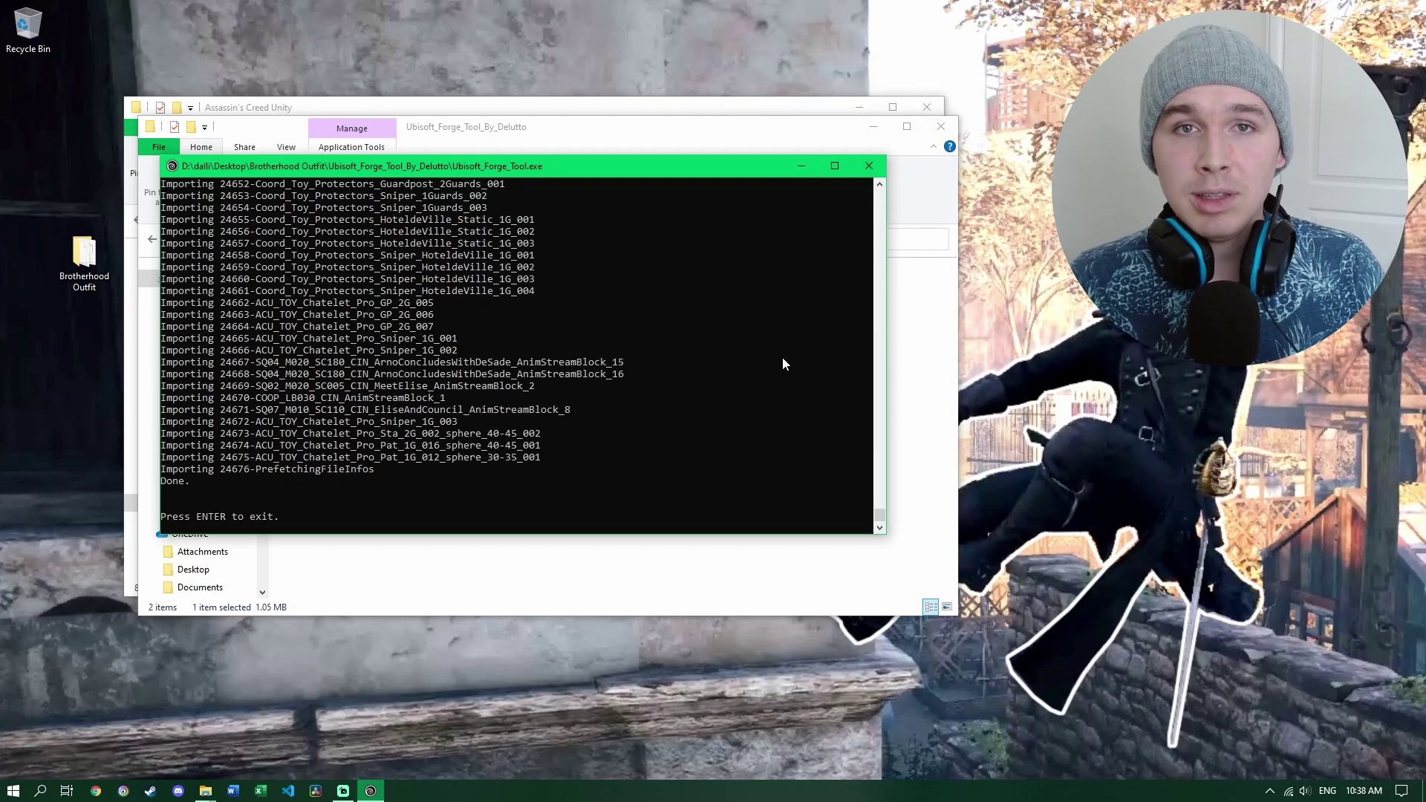
{"action": "key", "text": "Return"}
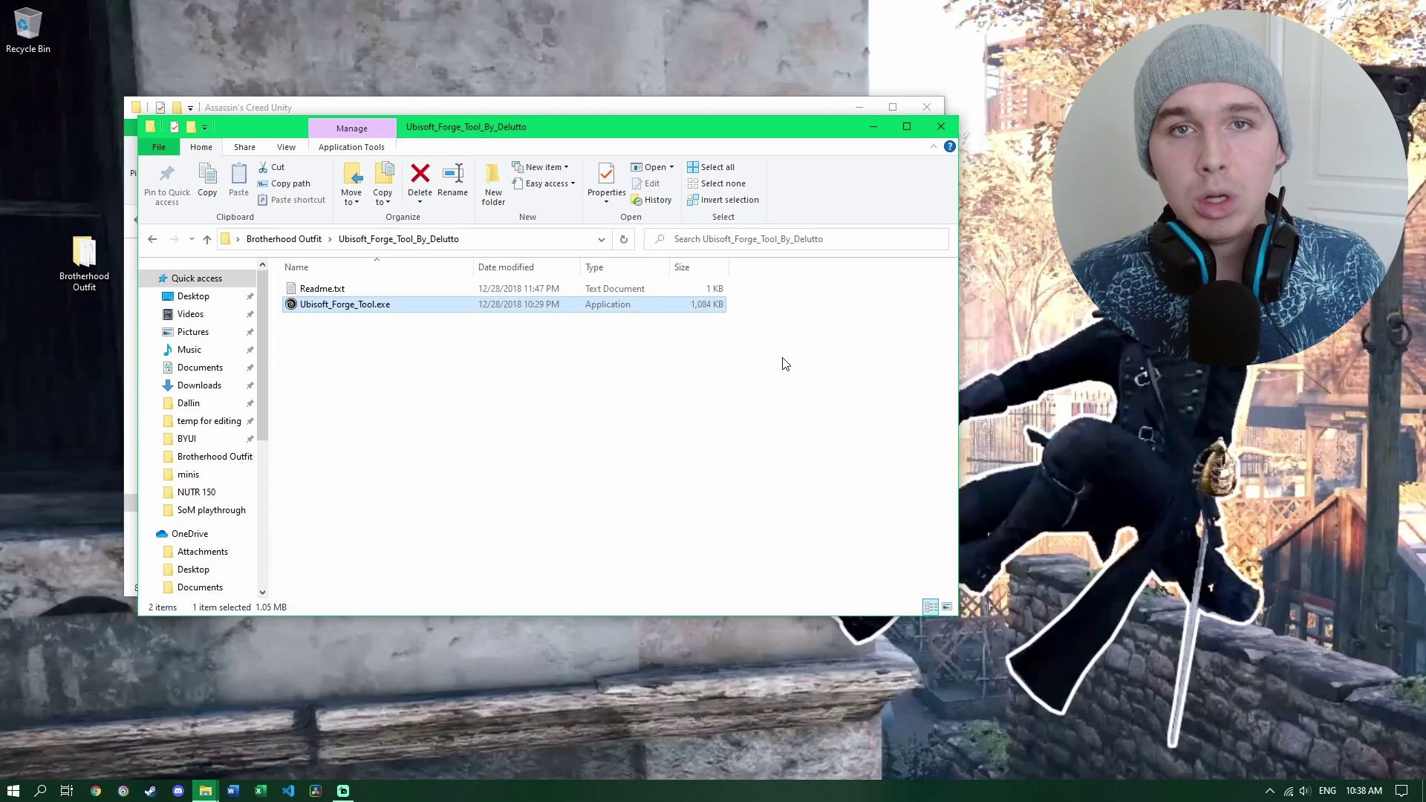
Move DataPC_ACU_Paris.forge.NEW into the Assassin's Creed Unity install folder.
{"action": "left_click", "coordinate": [207, 244]}
{"action": "left_click_drag", "start_coordinate": [334, 350], "coordinate": [372, 351]}
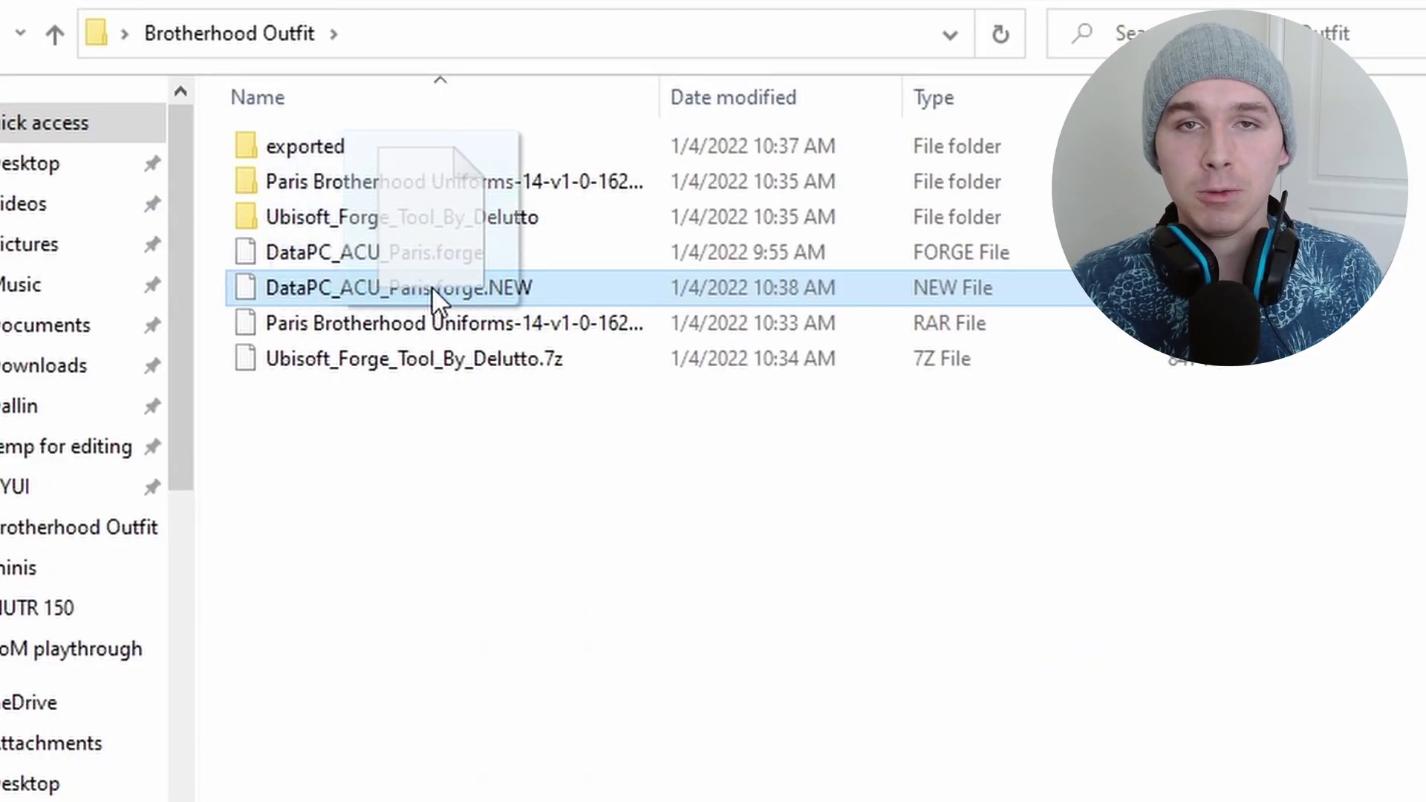
{"action": "left_click_drag", "start_coordinate": [431, 286], "coordinate": [332, 287]}
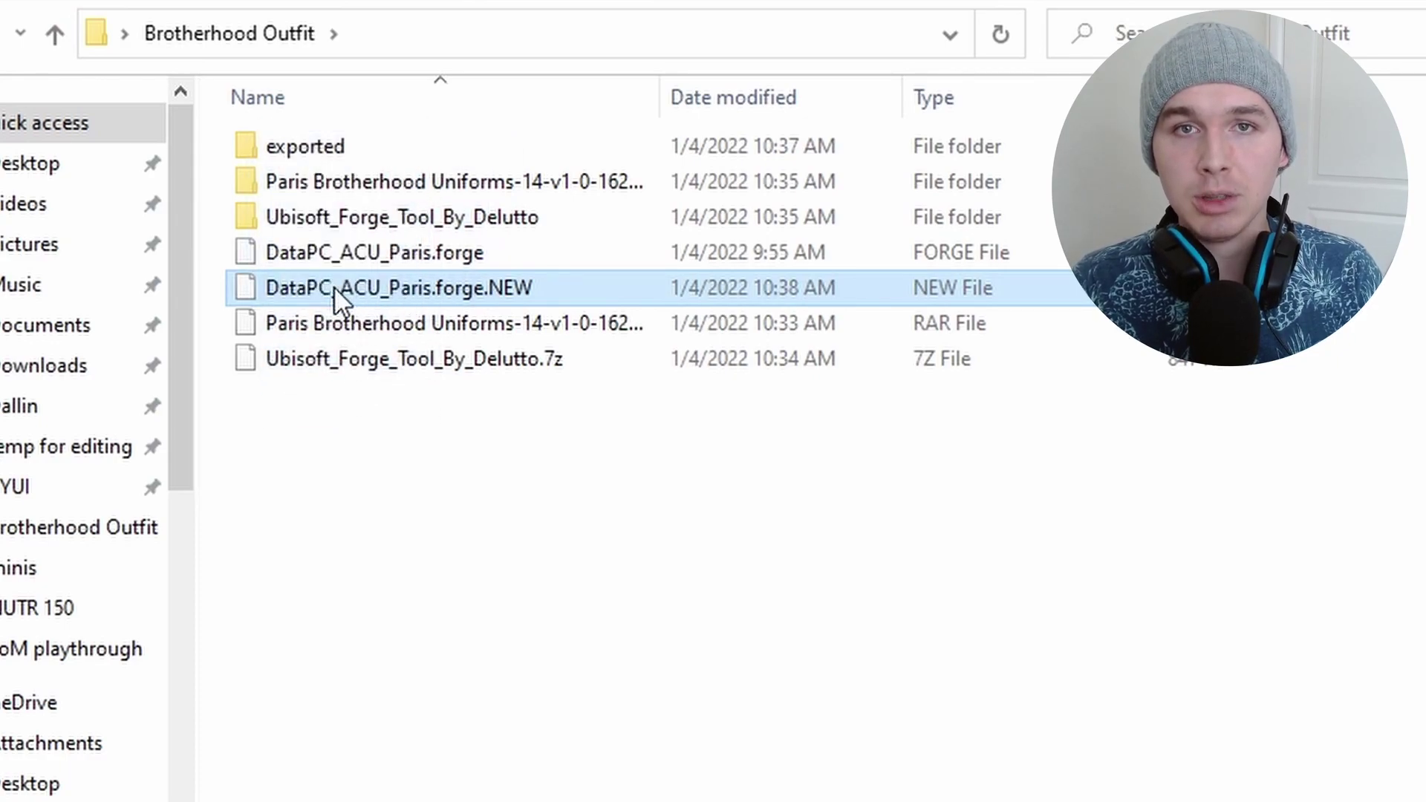
{"action": "right_click", "coordinate": [333, 286]}
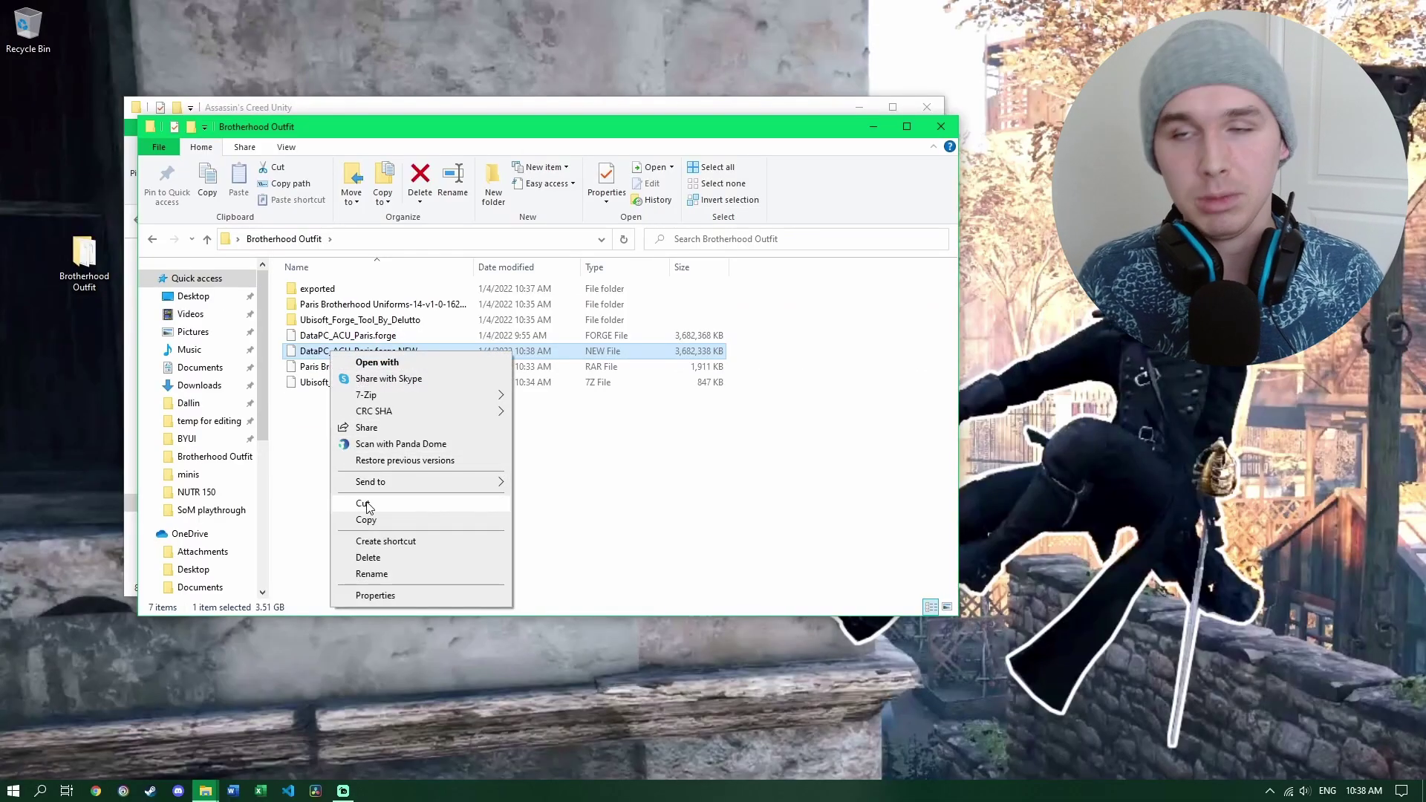
{"action": "left_click", "coordinate": [364, 506]}
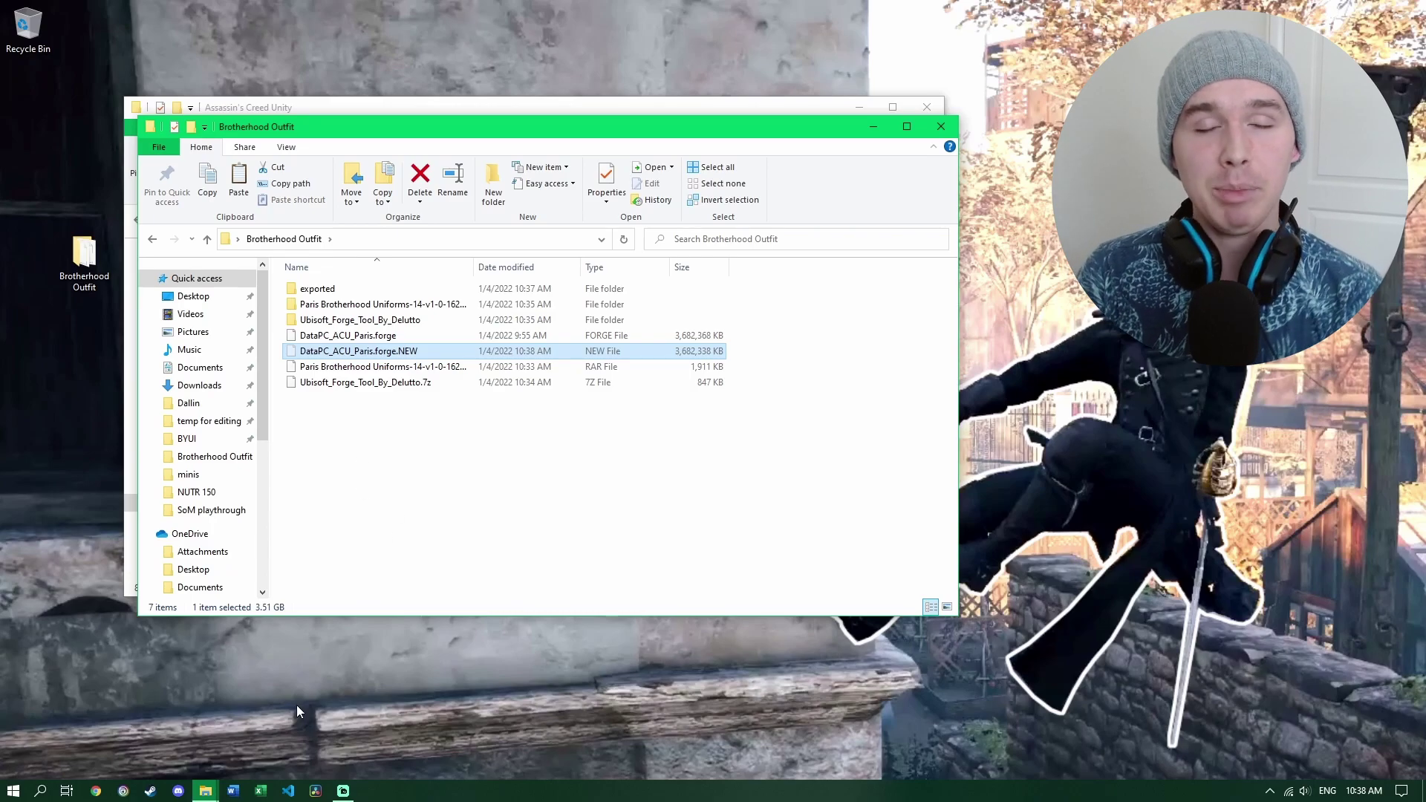
{"action": "mouse_move", "coordinate": [208, 793]}
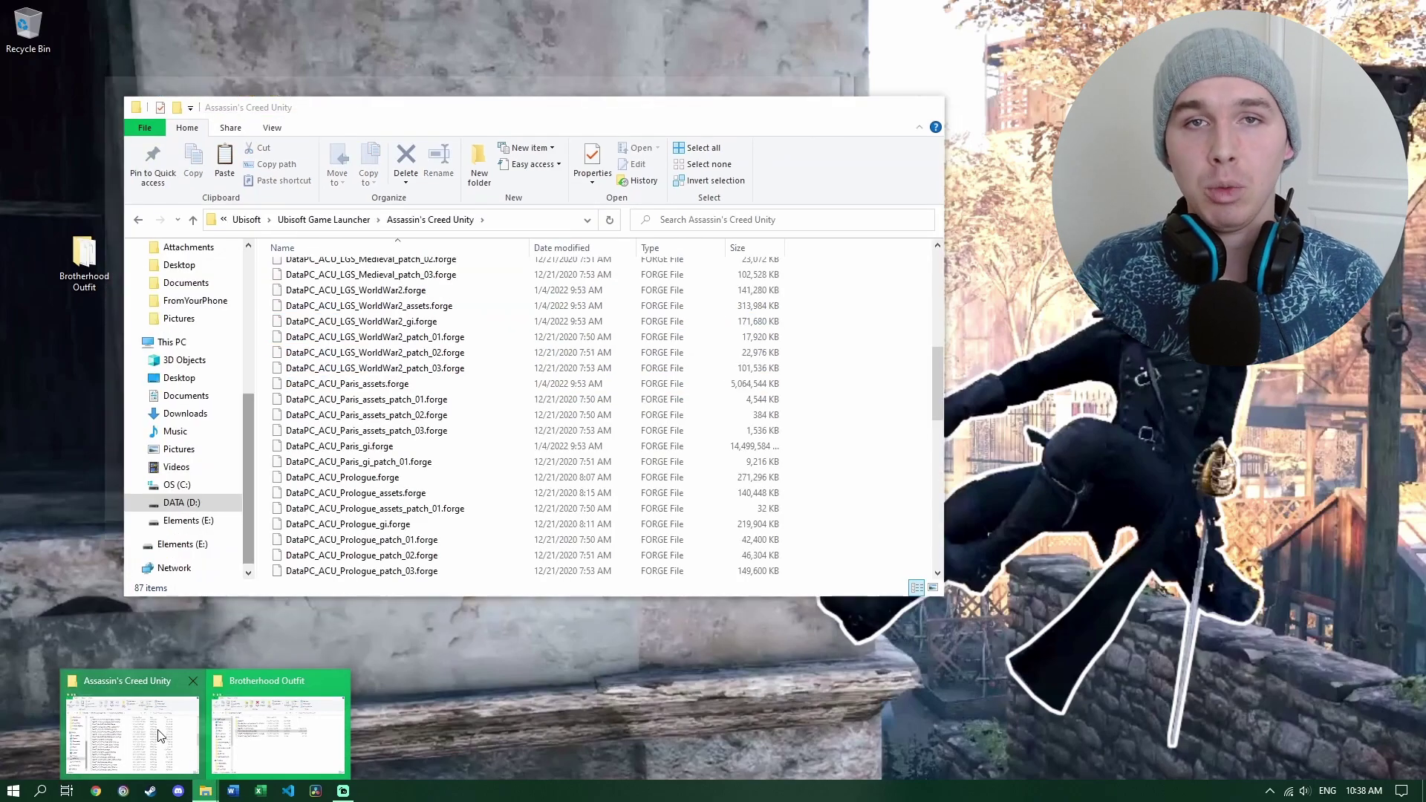
{"action": "left_click", "coordinate": [159, 722]}
{"action": "left_click_drag", "start_coordinate": [520, 108], "coordinate": [687, 48]}
{"action": "right_click", "coordinate": [1001, 396]}
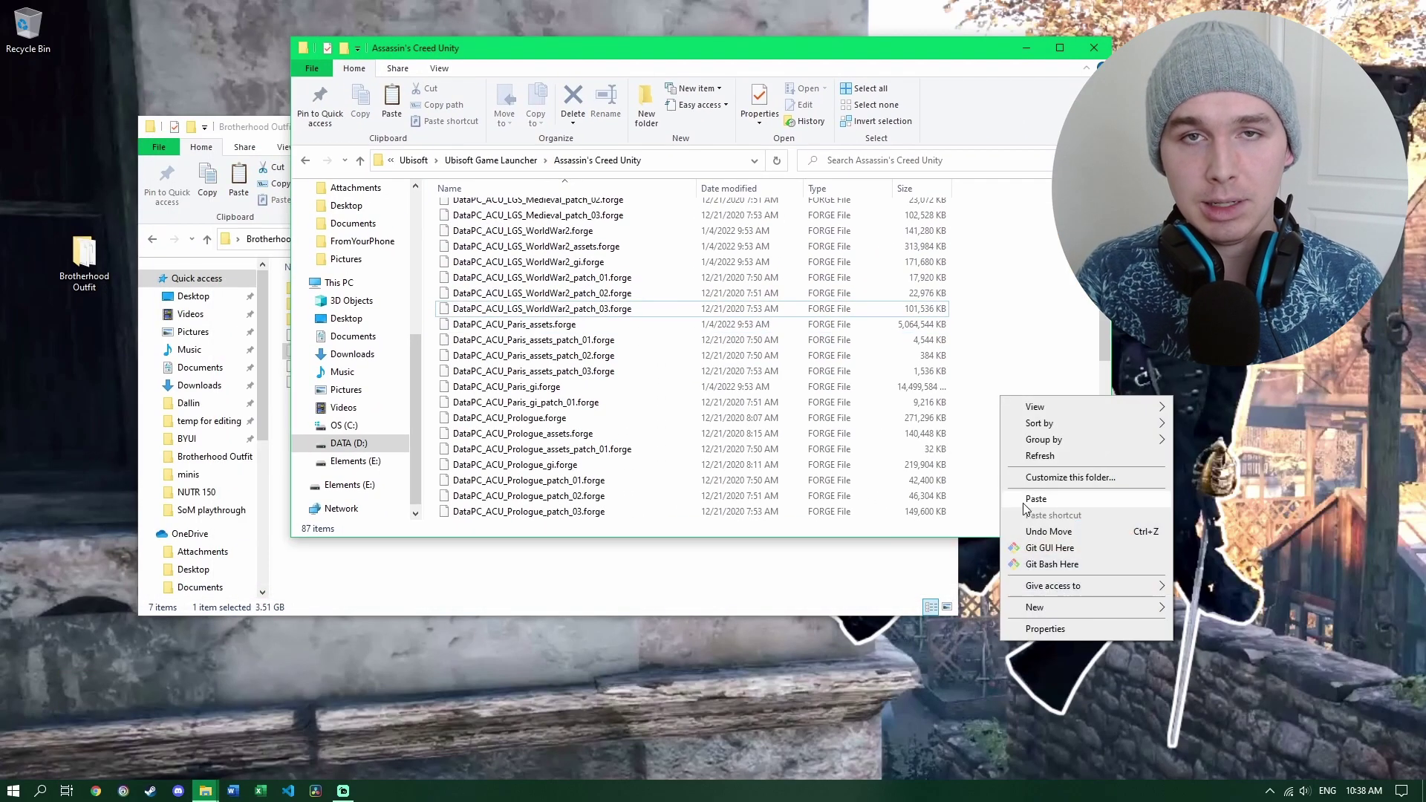
{"action": "left_click", "coordinate": [1036, 500]}
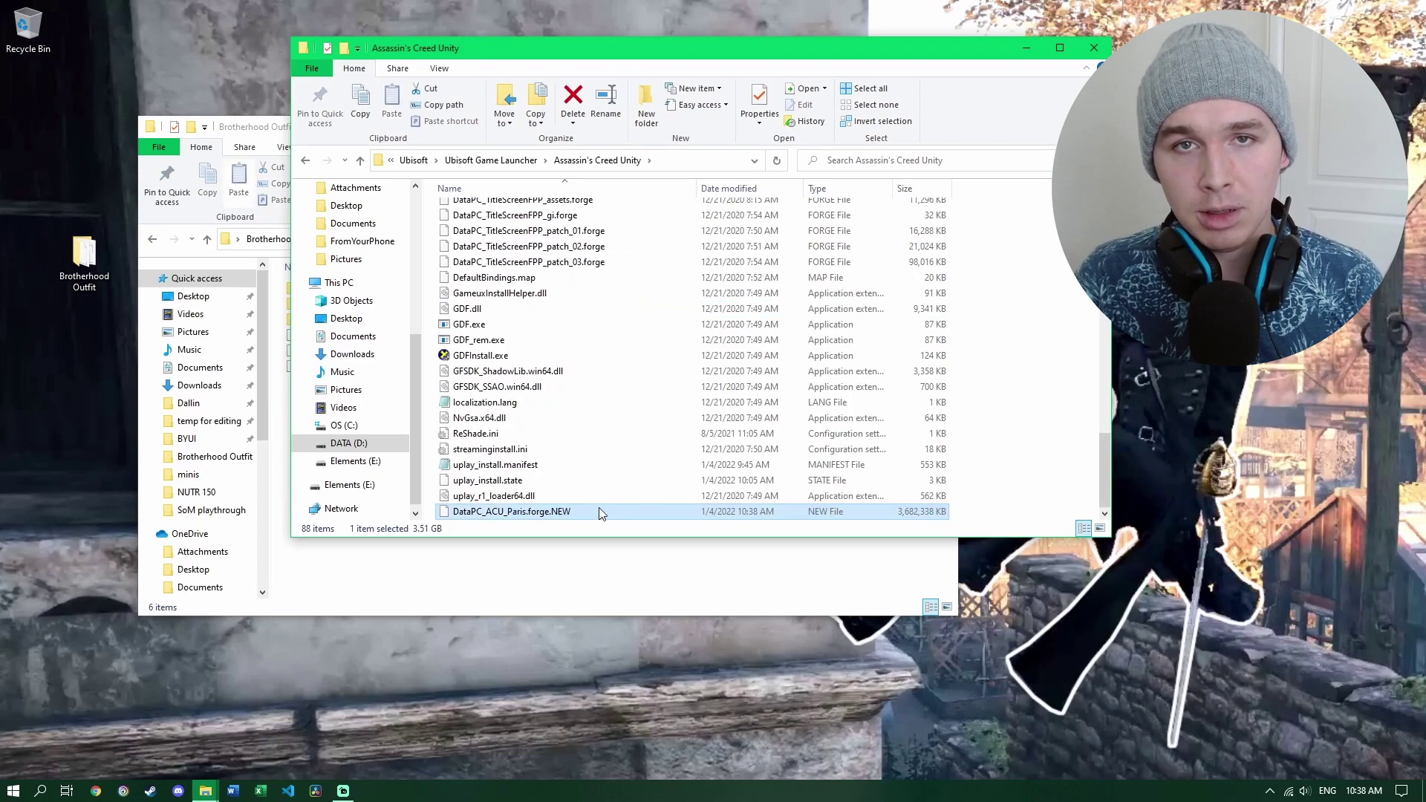
Rename the pasted file to DataPC_ACU_Paris.forge, confirming the extension change.
{"action": "right_click", "coordinate": [565, 515]}
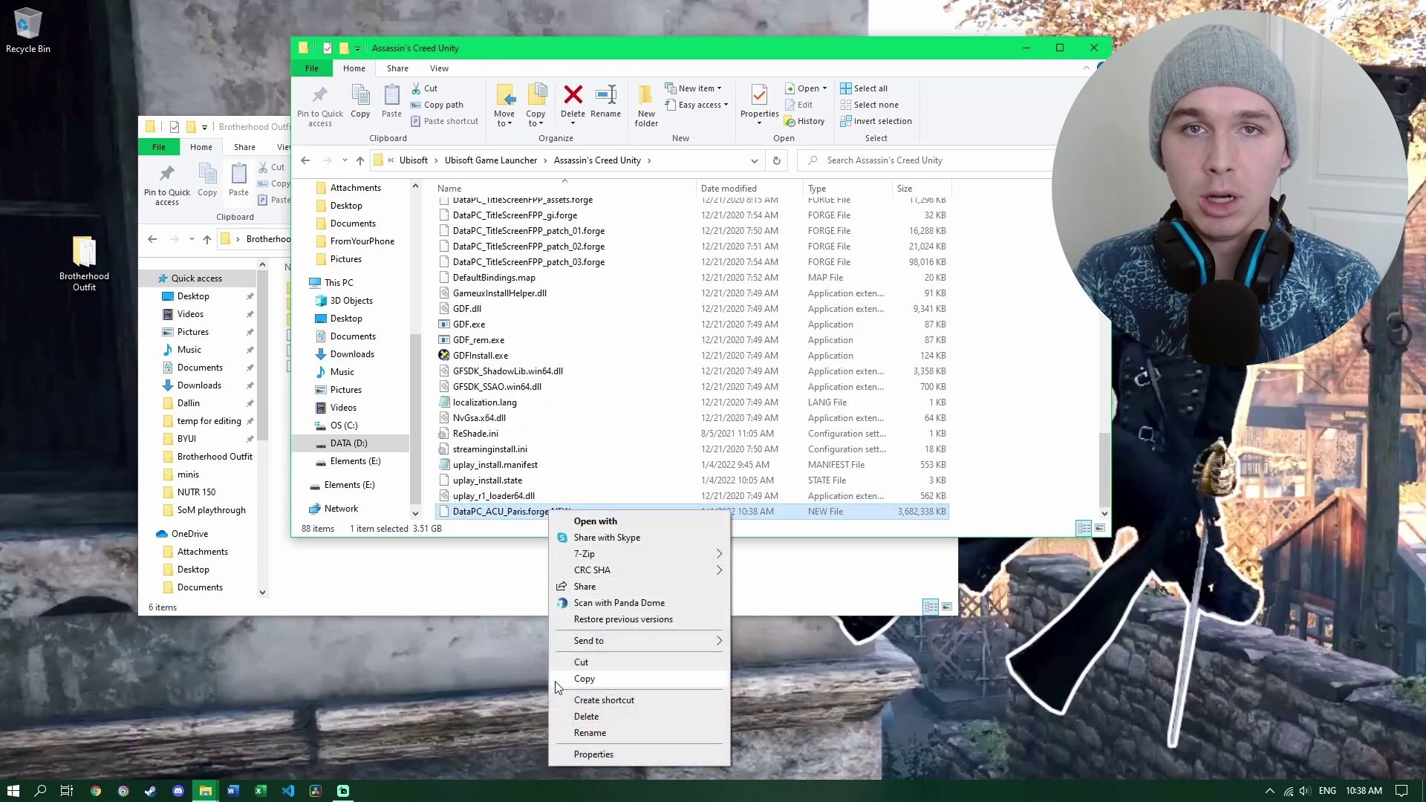
{"action": "left_click", "coordinate": [587, 734]}
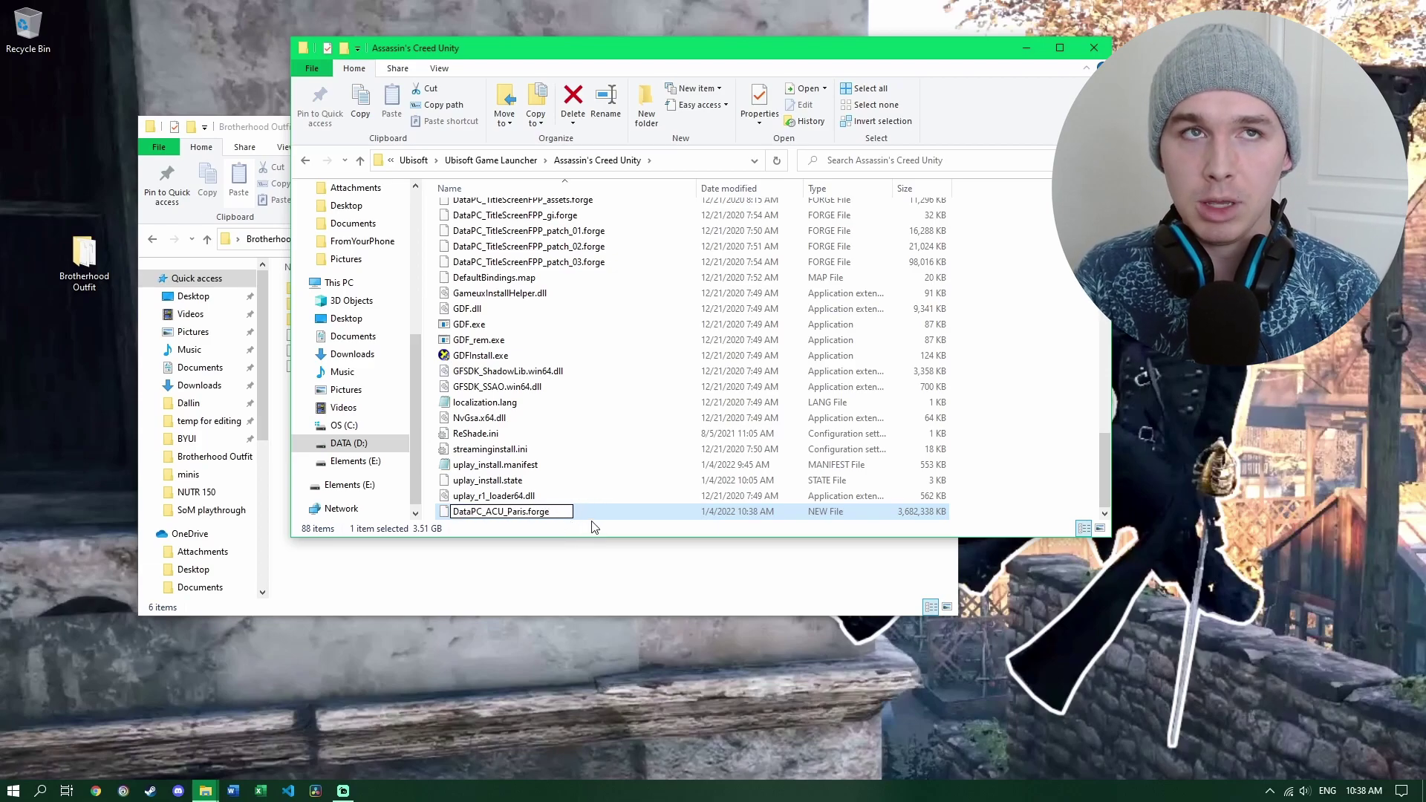
{"action": "key", "text": "Return"}
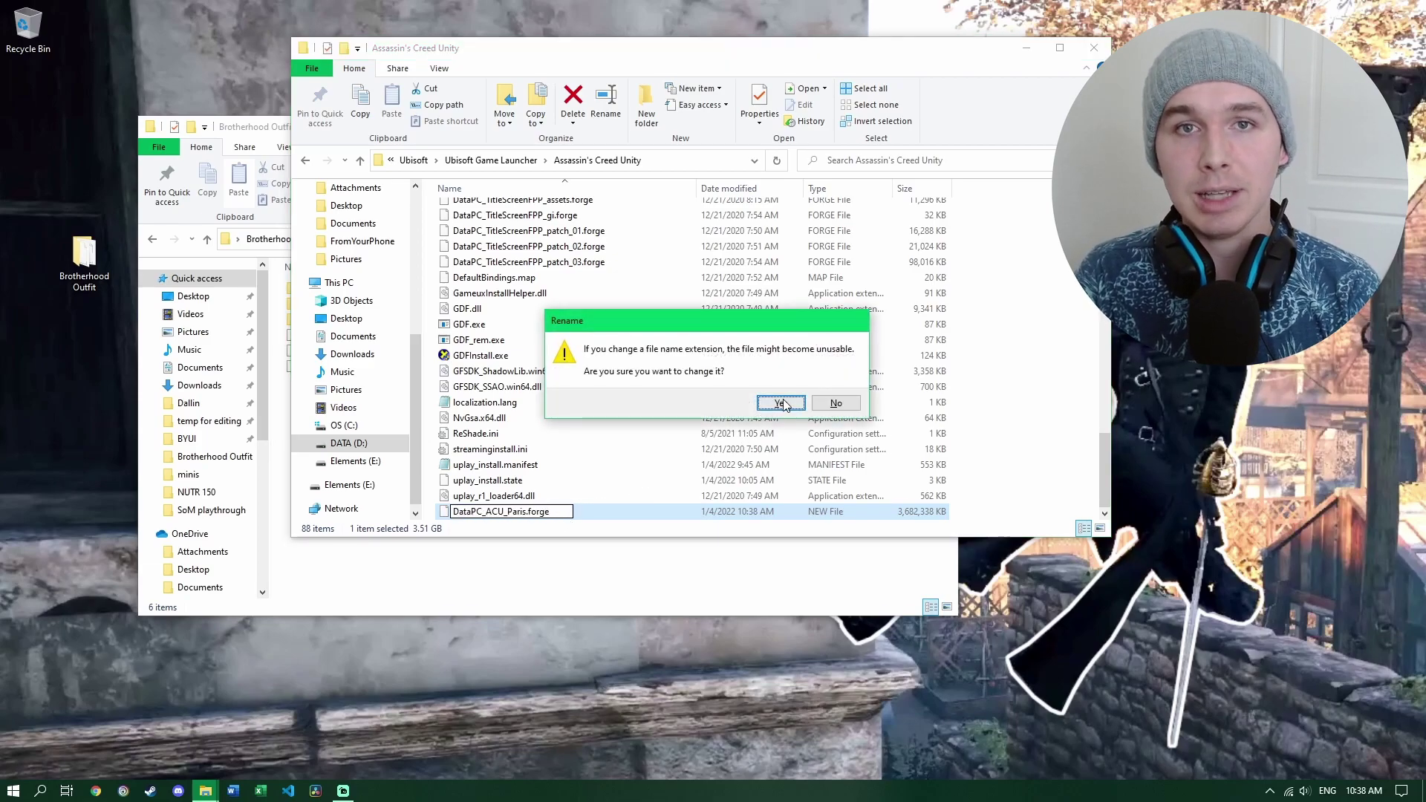
{"action": "left_click", "coordinate": [782, 403]}
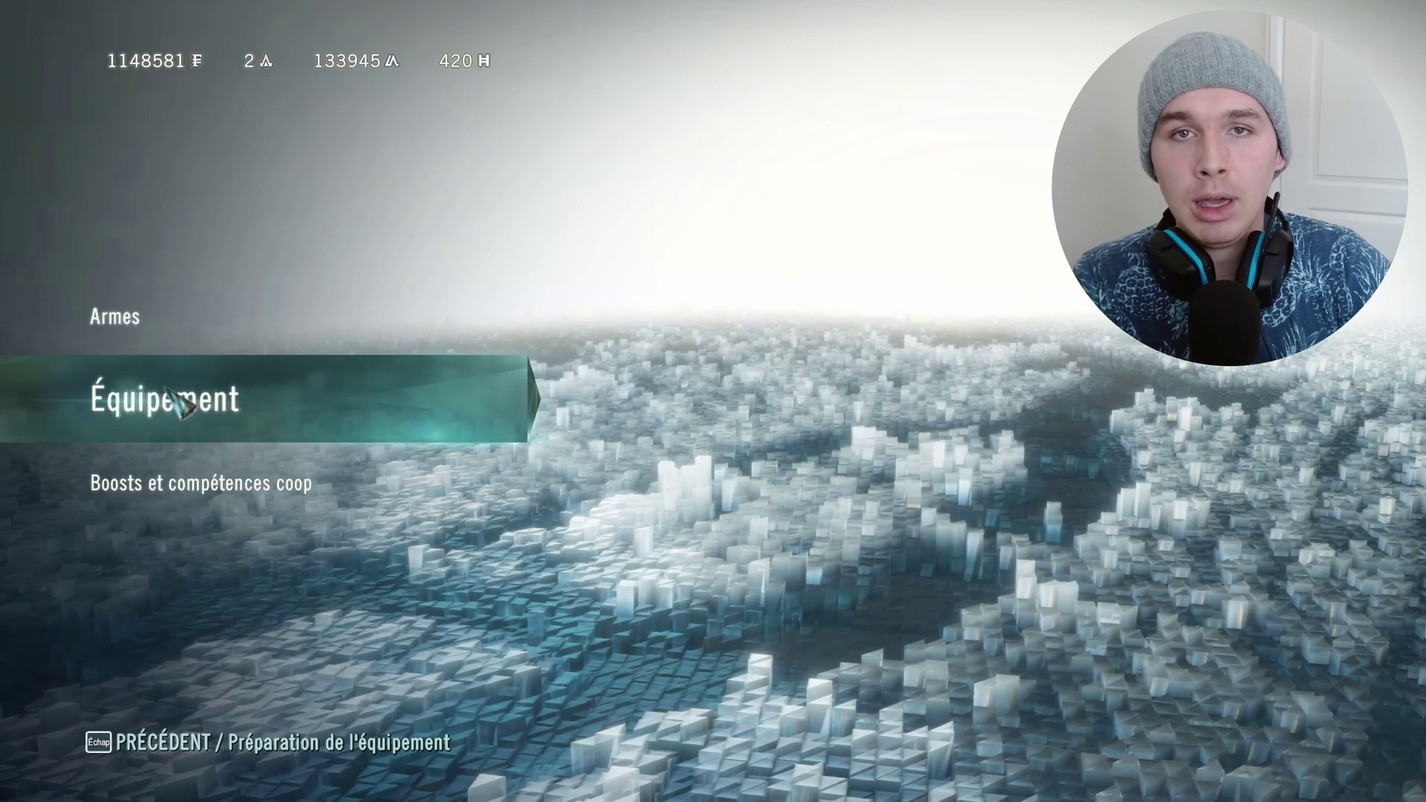
Preview the Brotherhood uniform under Équipement, then return to gameplay.
{"action": "left_click", "coordinate": [176, 403]}
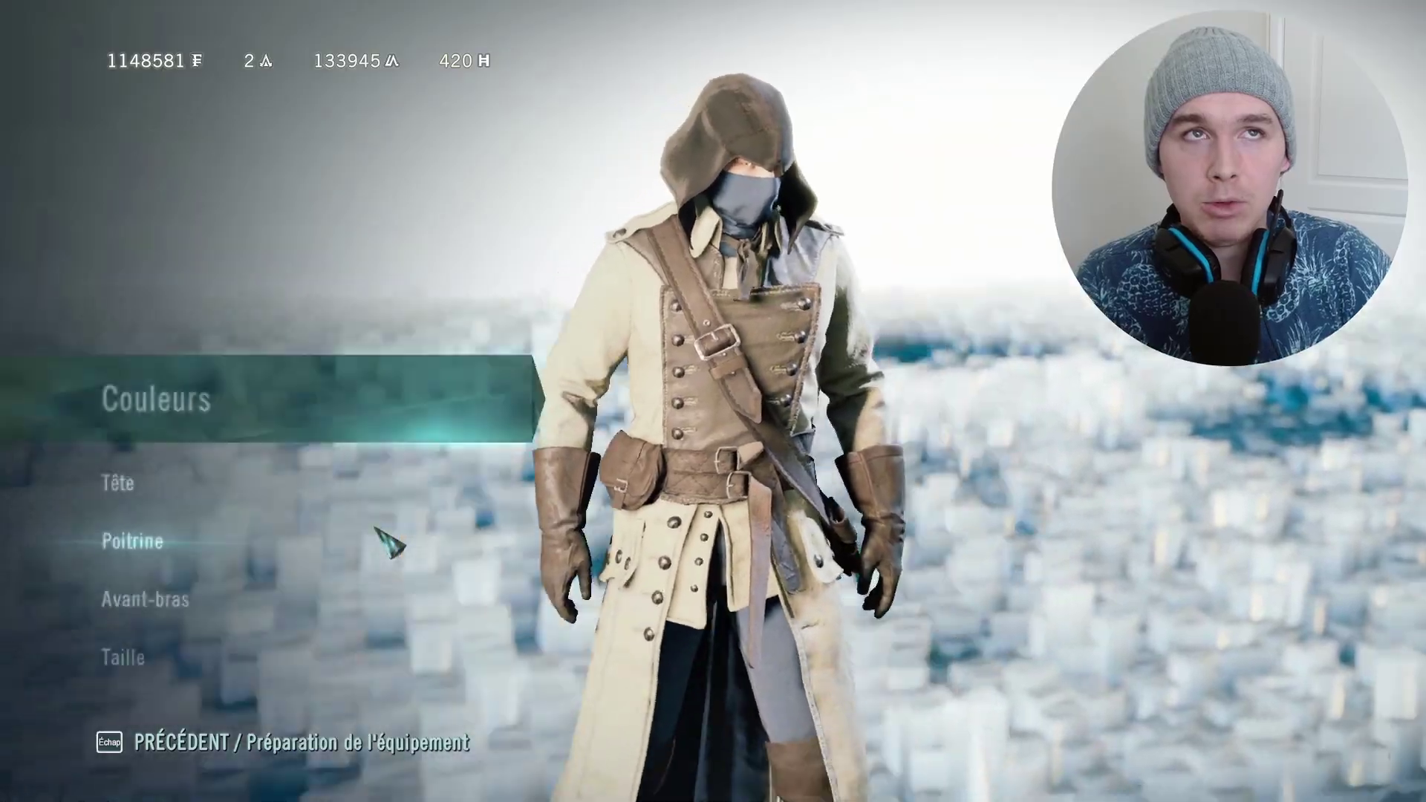
{"action": "key", "text": "Escape"}
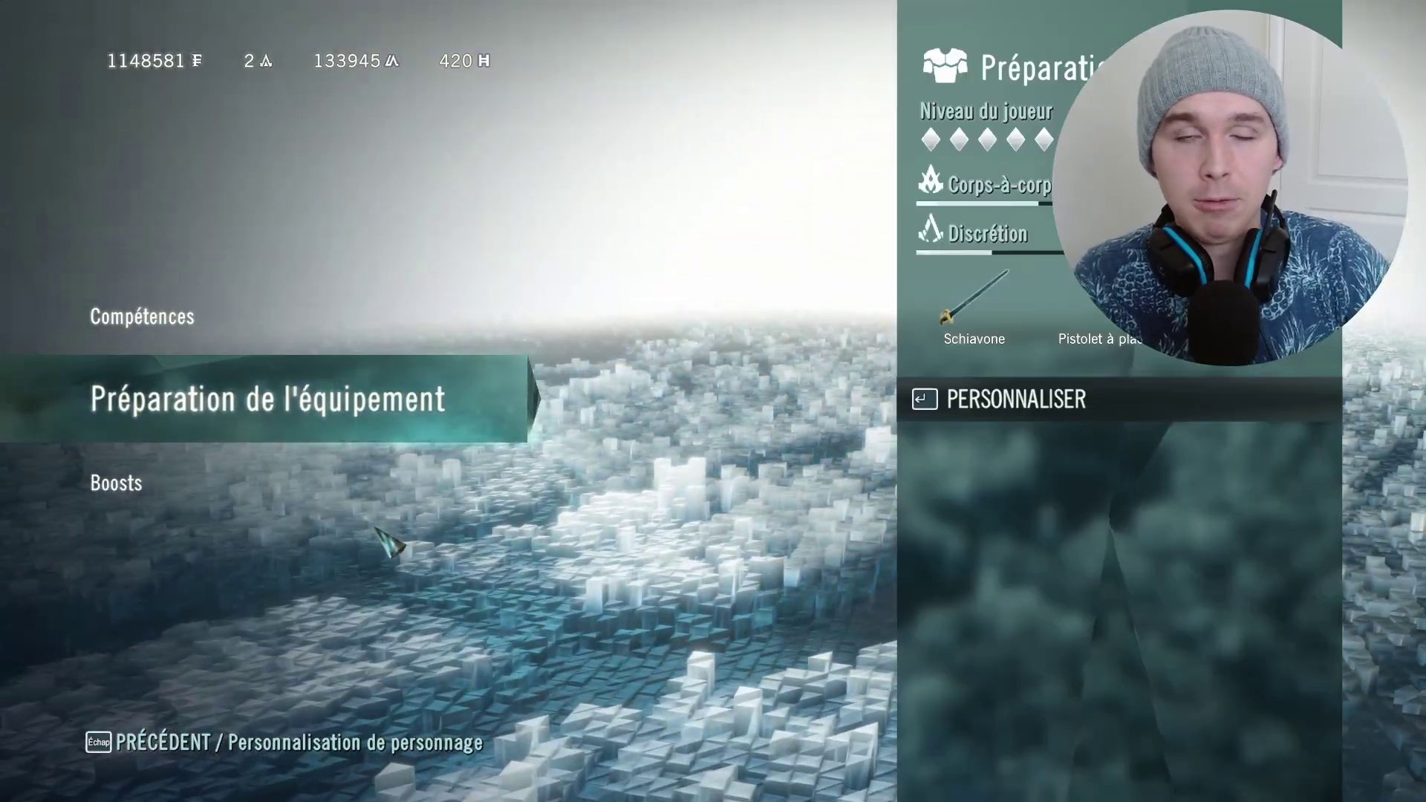
{"action": "key", "text": "Escape"}
{"action": "key", "text": "Escape"}
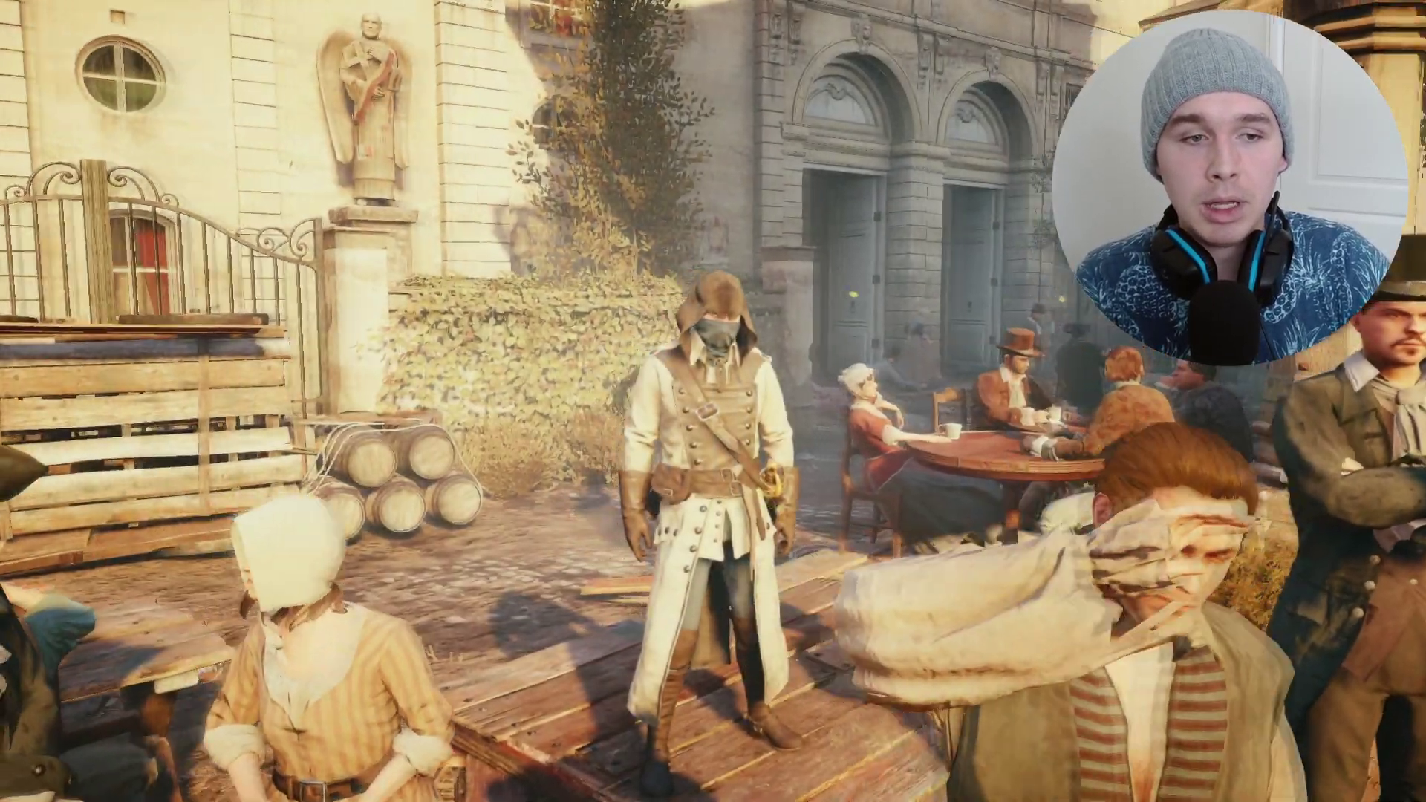